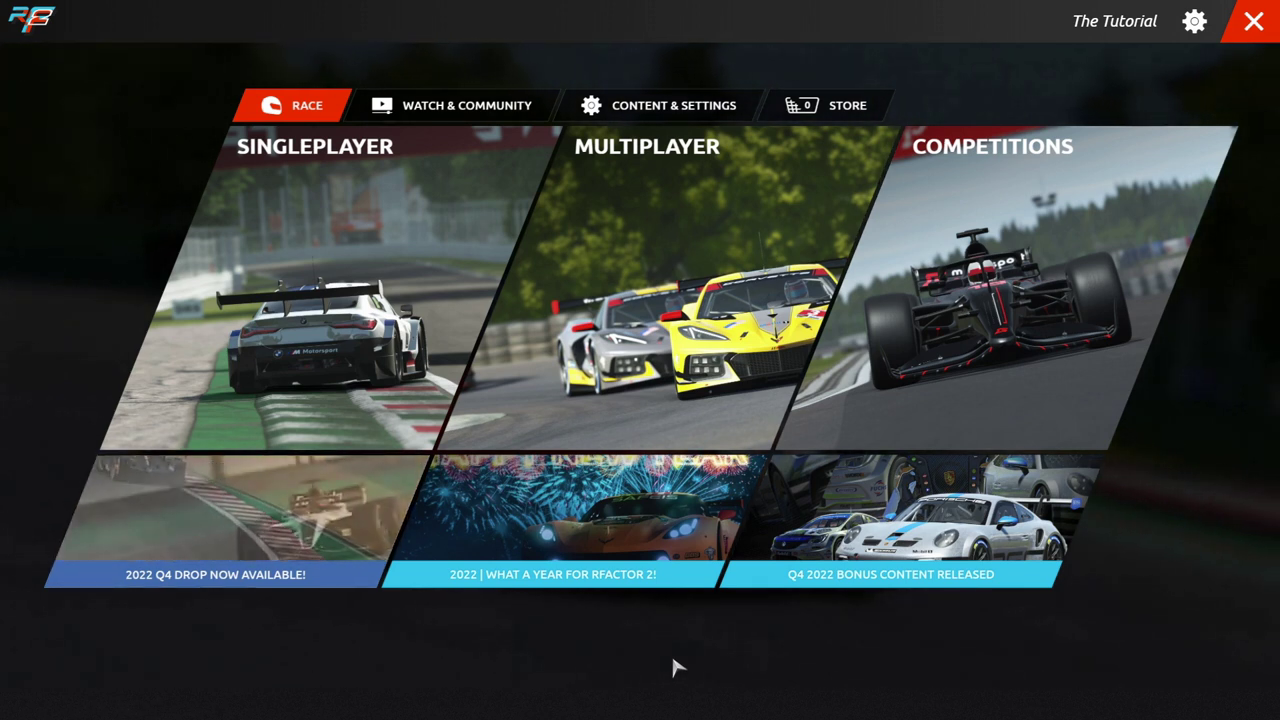
# Step: Open the Edit Skin screen for the Audi R8 LMS GT3 #29 via Singleplayer, Select Car and Customize
pyautogui.click(310, 300)
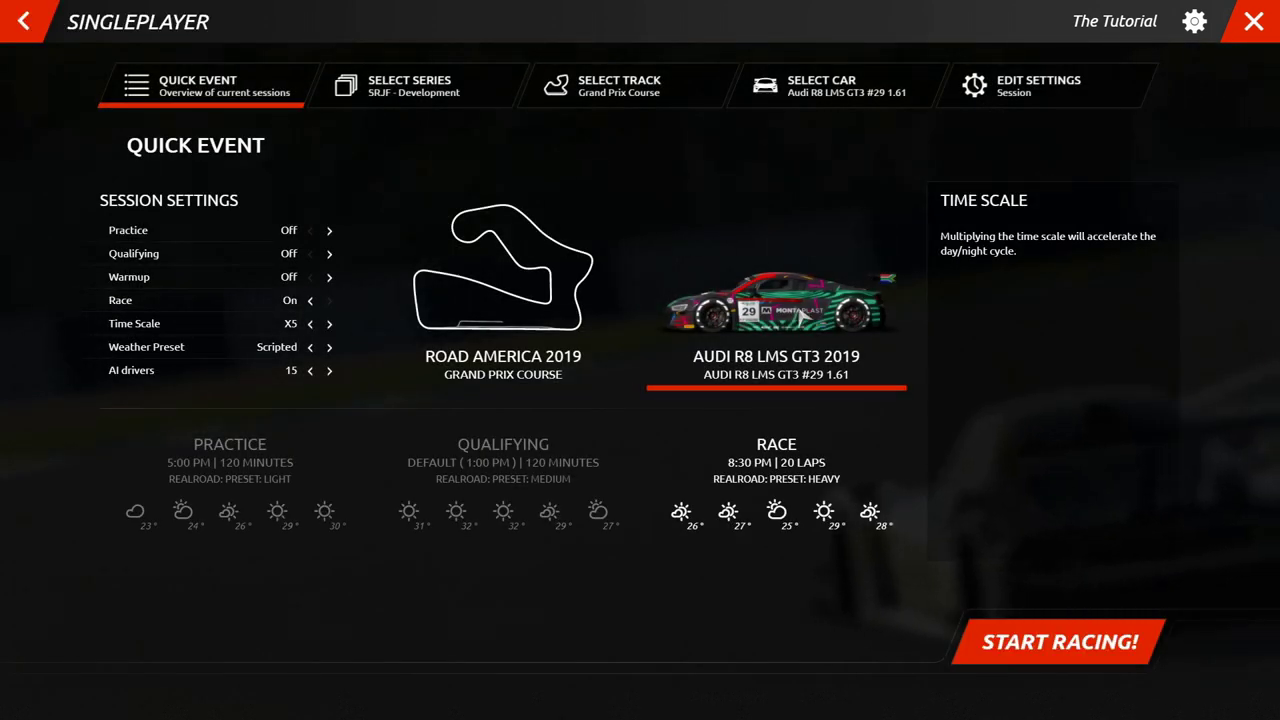
pyautogui.click(806, 317)
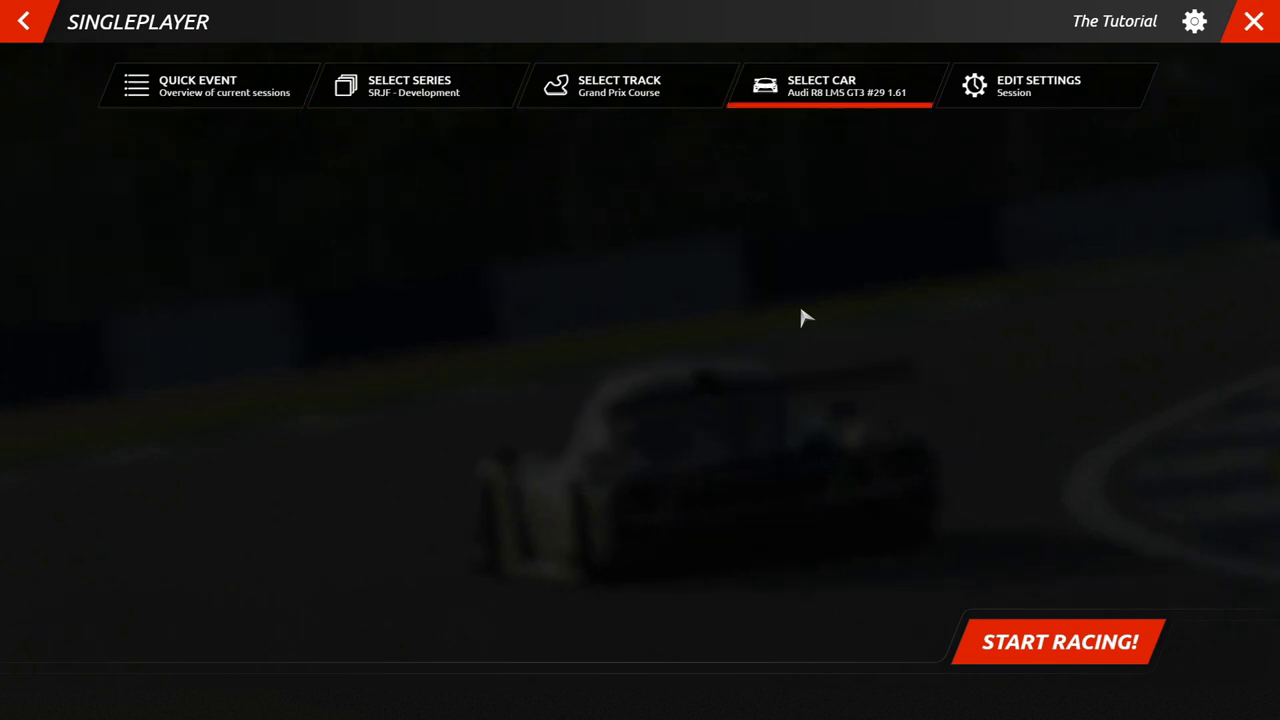
pyautogui.click(757, 514)
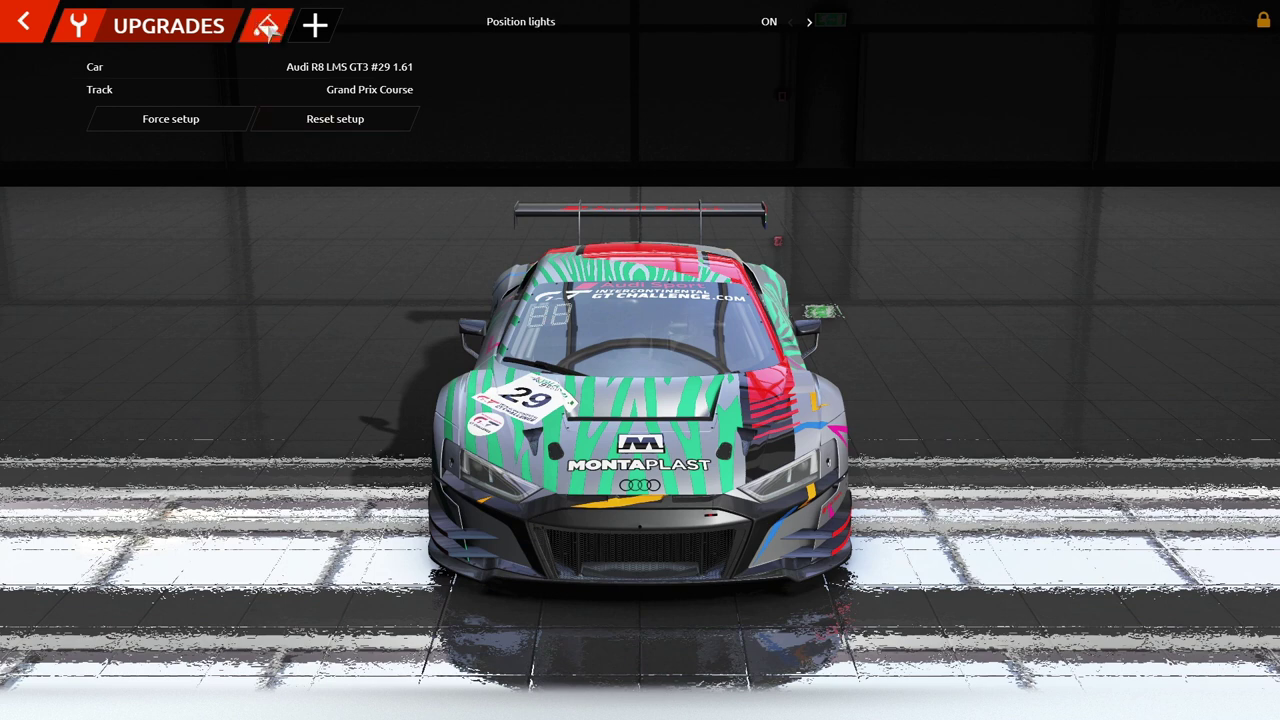
pyautogui.click(267, 28)
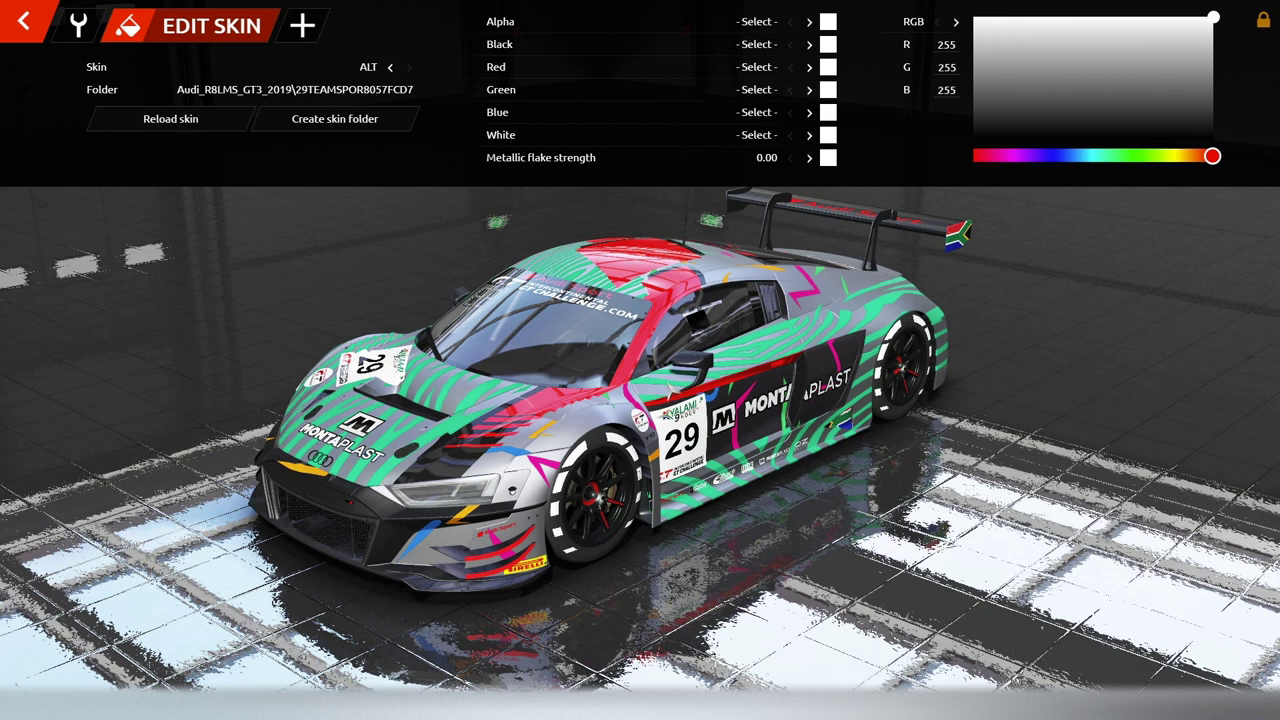
pyautogui.hotkey('alt', 'Tab')
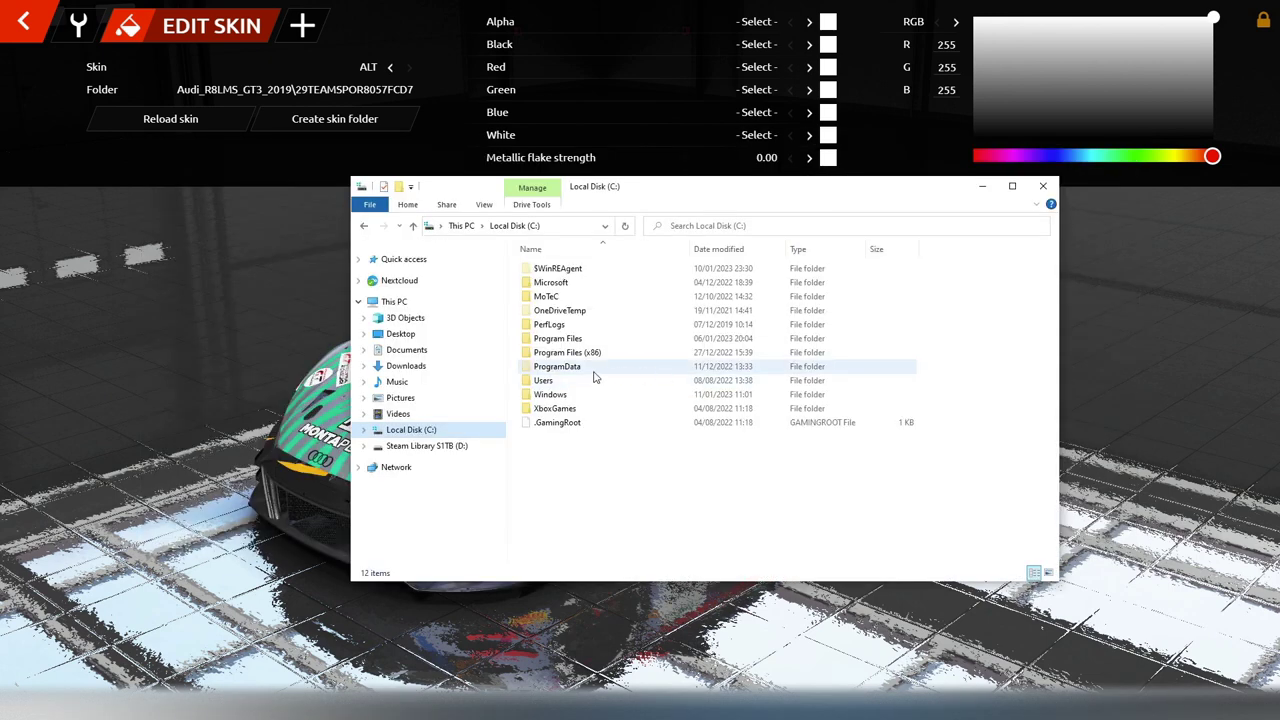
# Step: Browse to C:\Program Files (x86)\Steam\steamapps\workshop\content\365960 in File Explorer
pyautogui.doubleClick(600, 354)
pyautogui.scroll(-2, 580, 515)
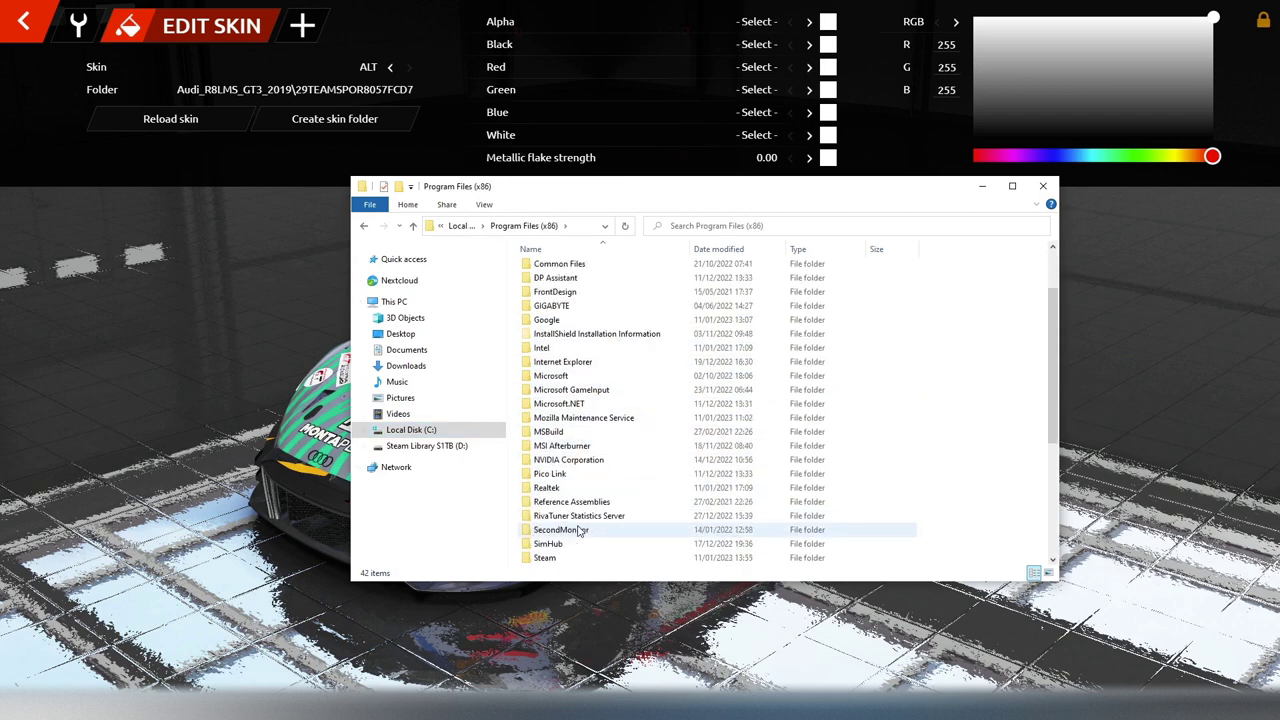
pyautogui.scroll(-2, 575, 505)
pyautogui.doubleClick(548, 474)
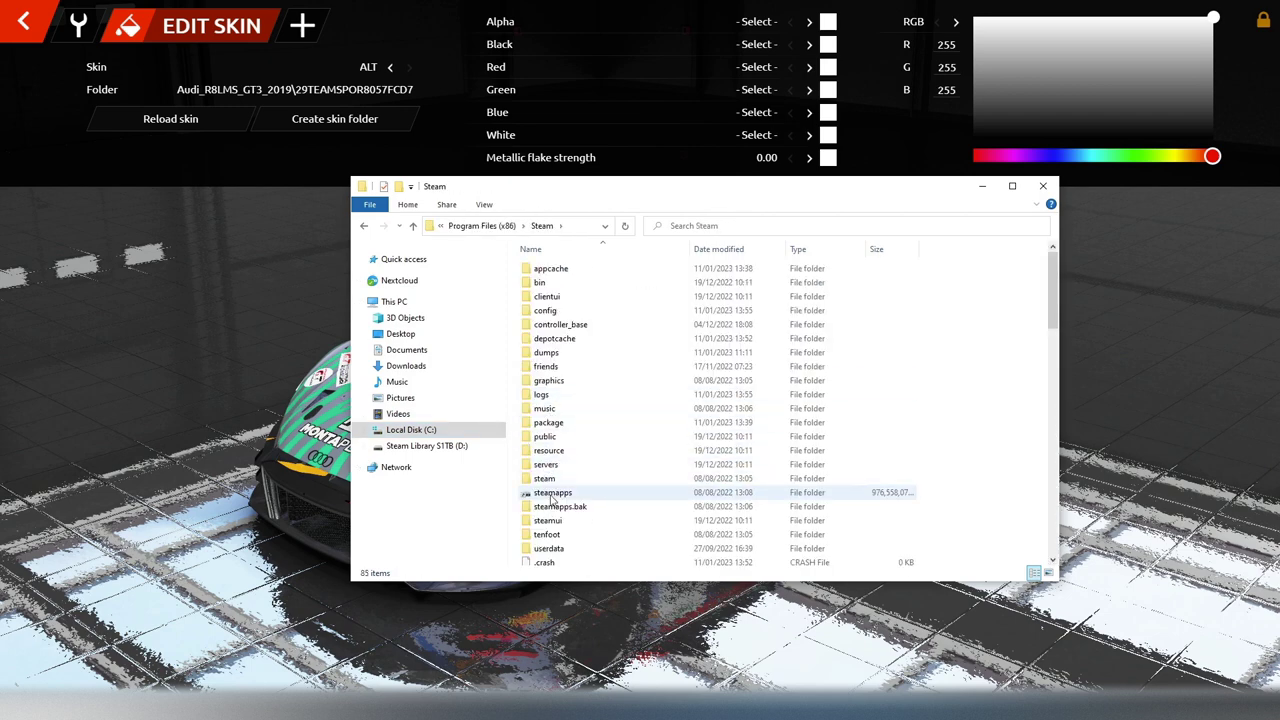
pyautogui.doubleClick(550, 494)
pyautogui.doubleClick(550, 395)
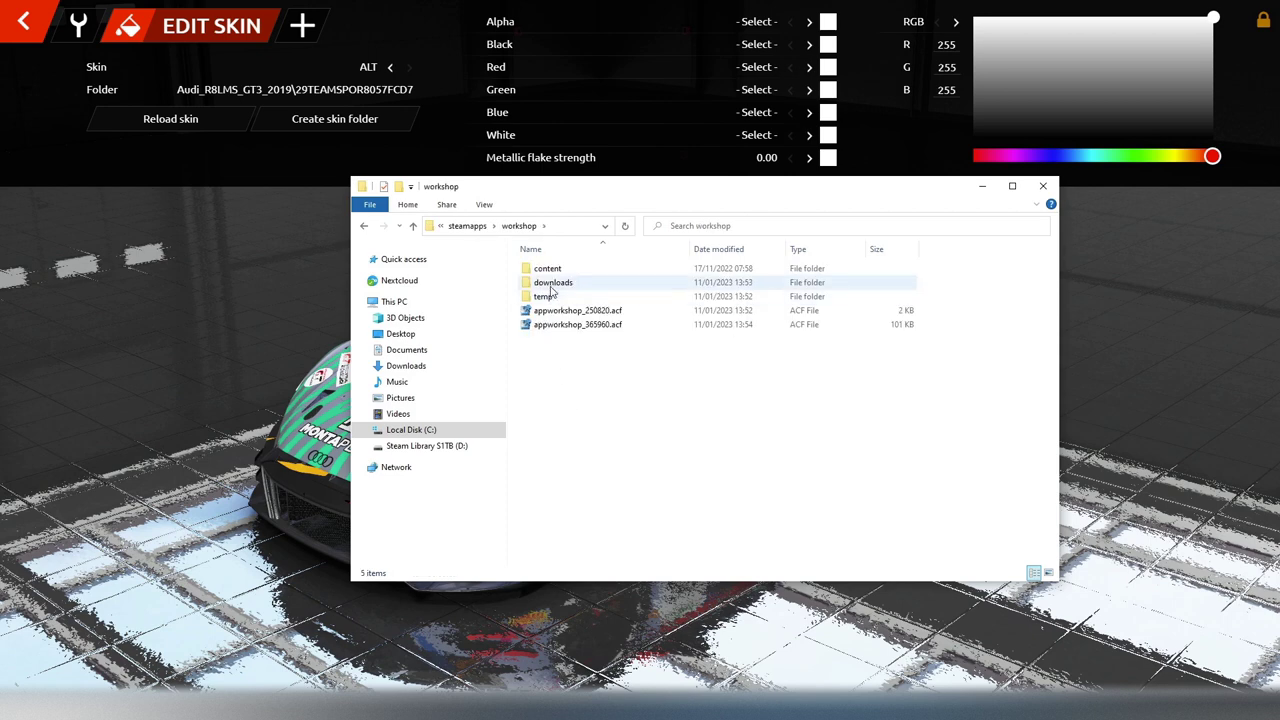
pyautogui.doubleClick(546, 268)
pyautogui.doubleClick(557, 284)
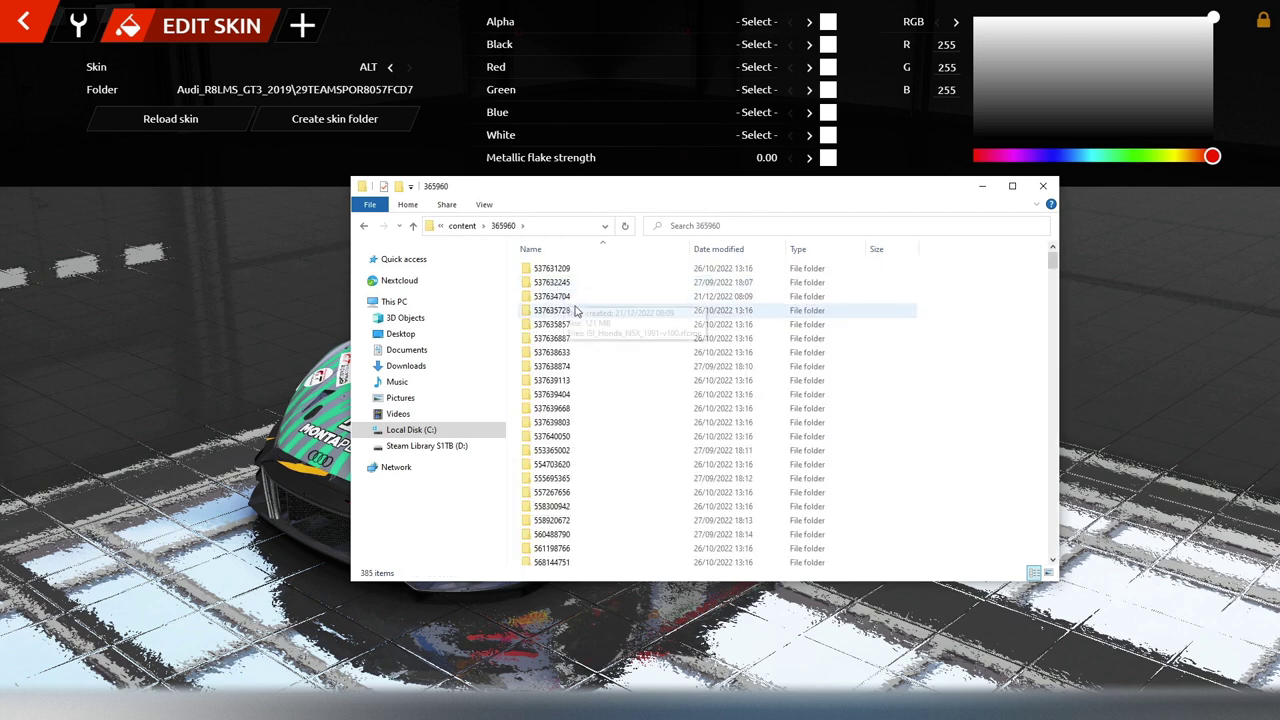
# Step: Search the 365960 folder for "audi" files
pyautogui.click(944, 228)
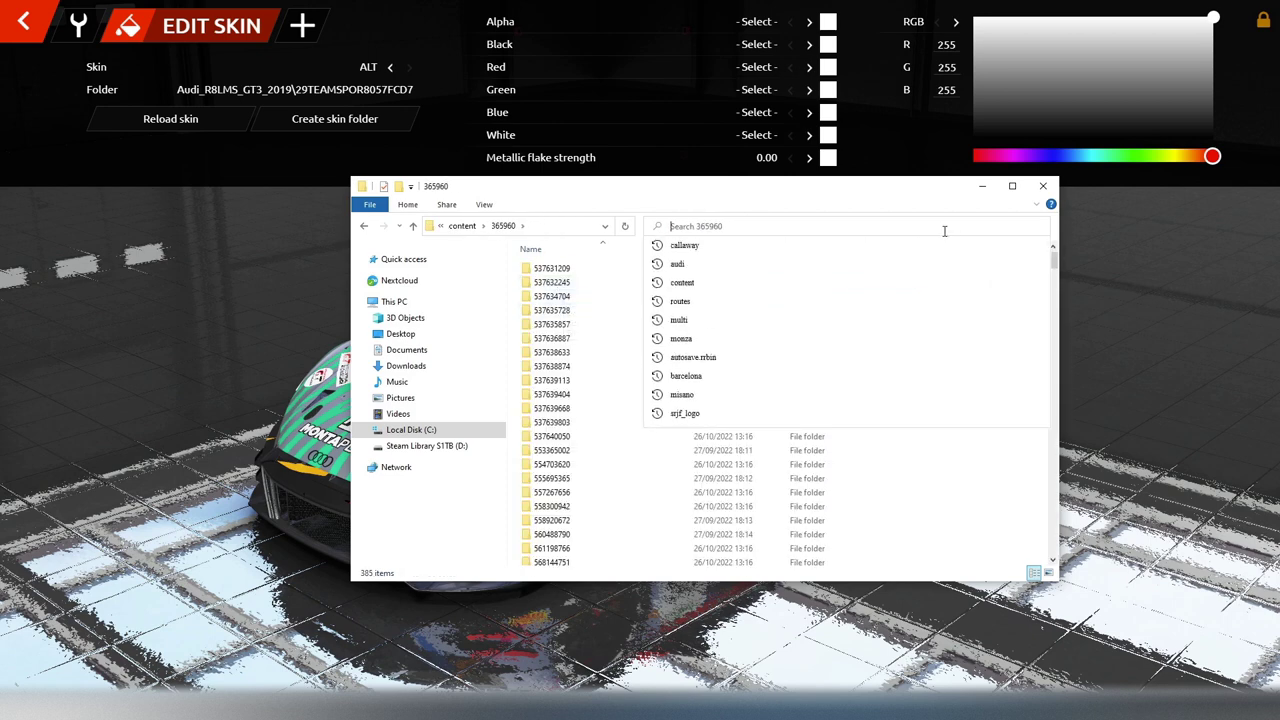
pyautogui.write('audi')
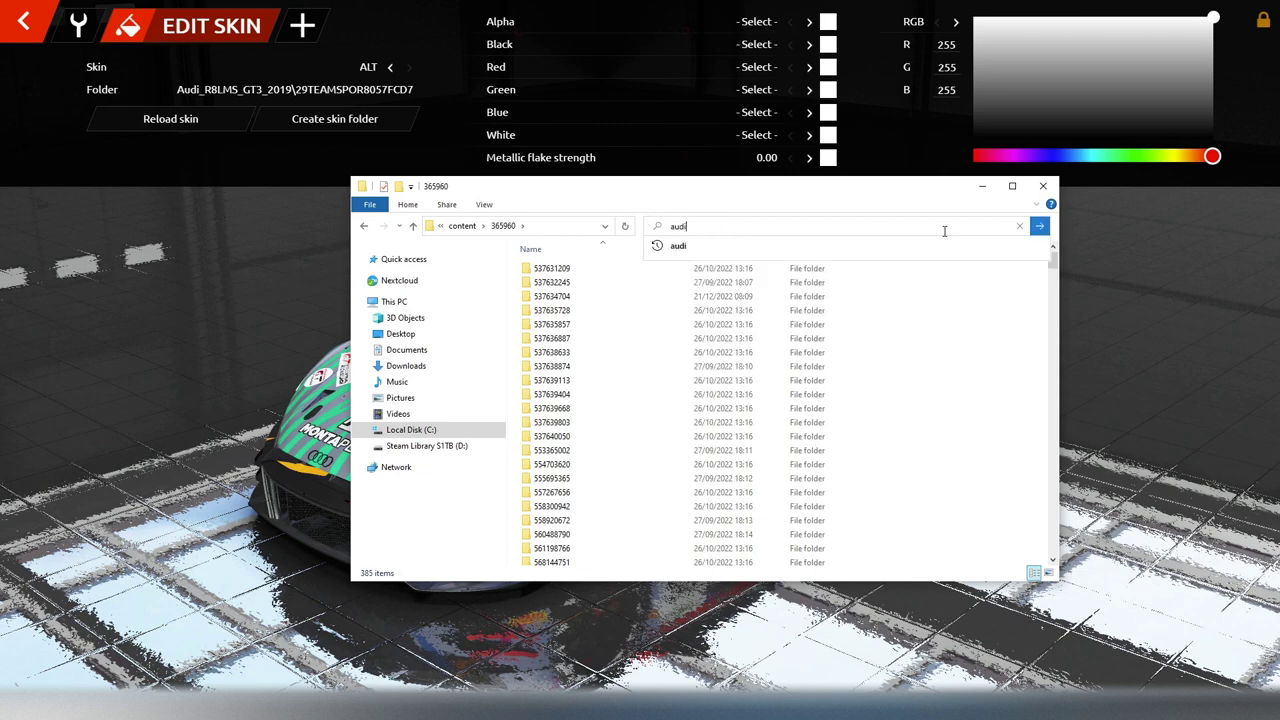
pyautogui.press('Return')
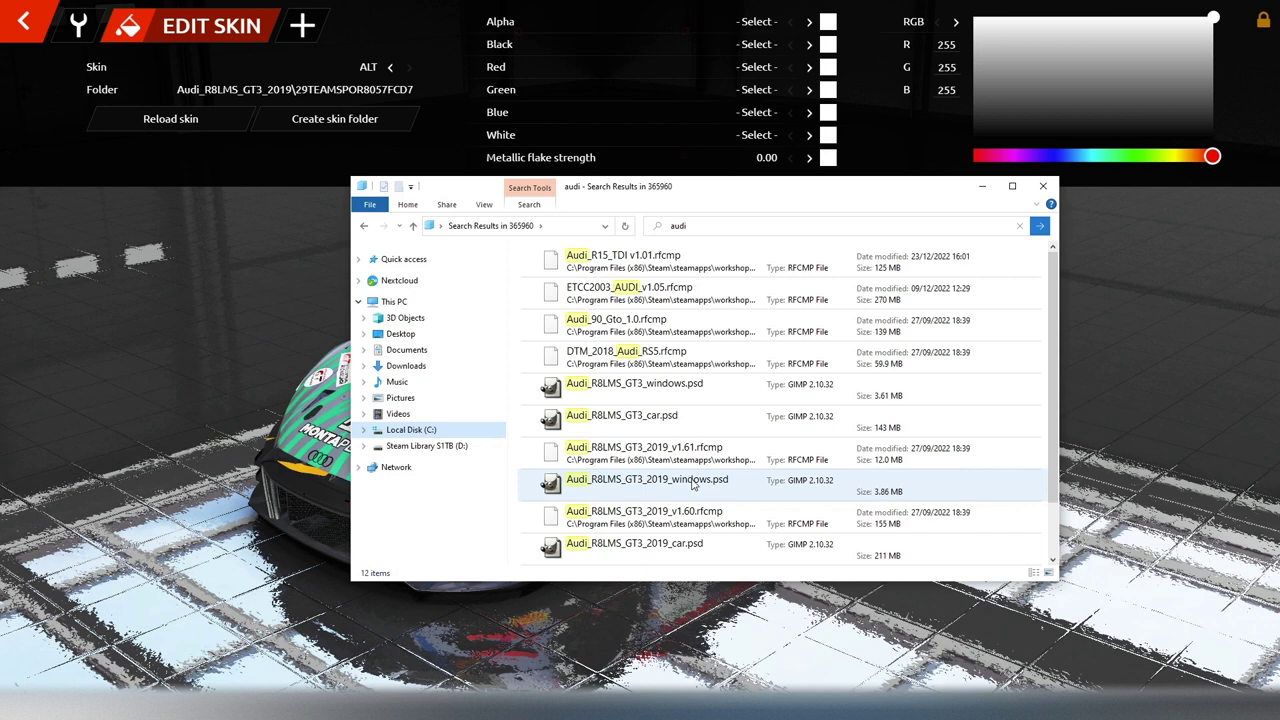
# Step: Open rFactor 2\UserData\player\Settings\Audi_R8LMS_GT3_2019\temp, where the alttut files are
pyautogui.click(421, 263)
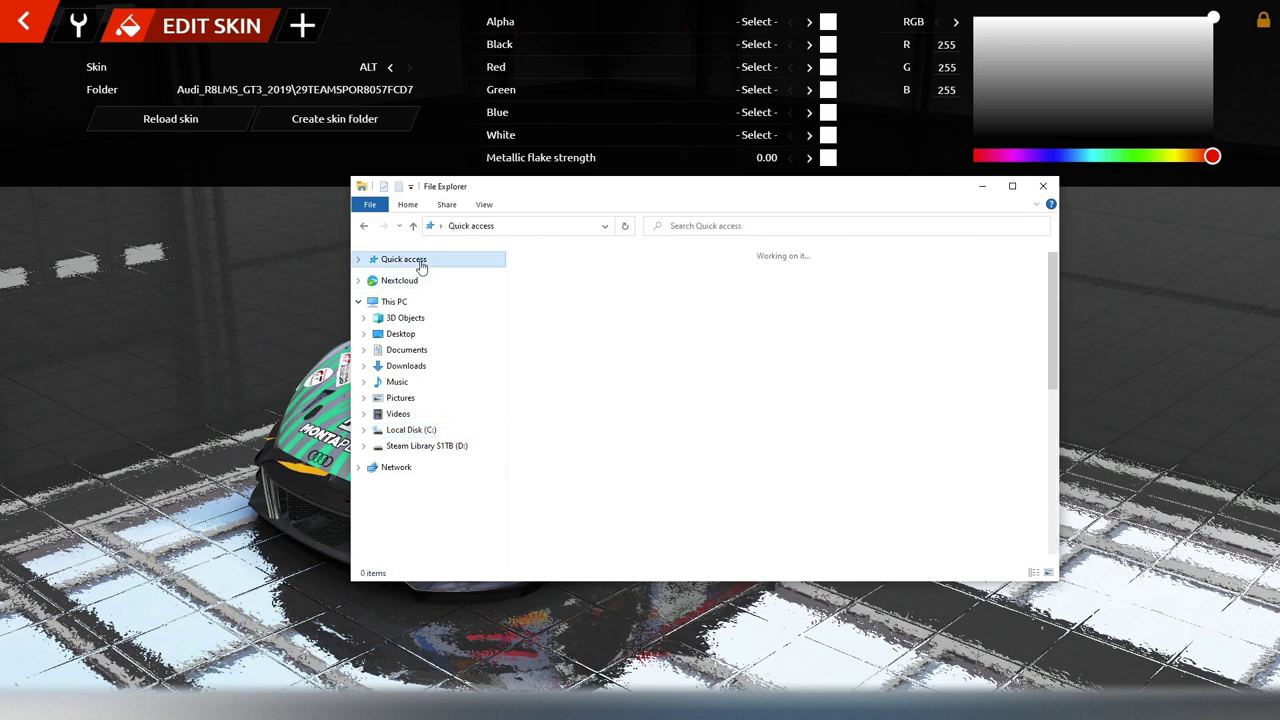
pyautogui.click(895, 330)
pyautogui.doubleClick(895, 330)
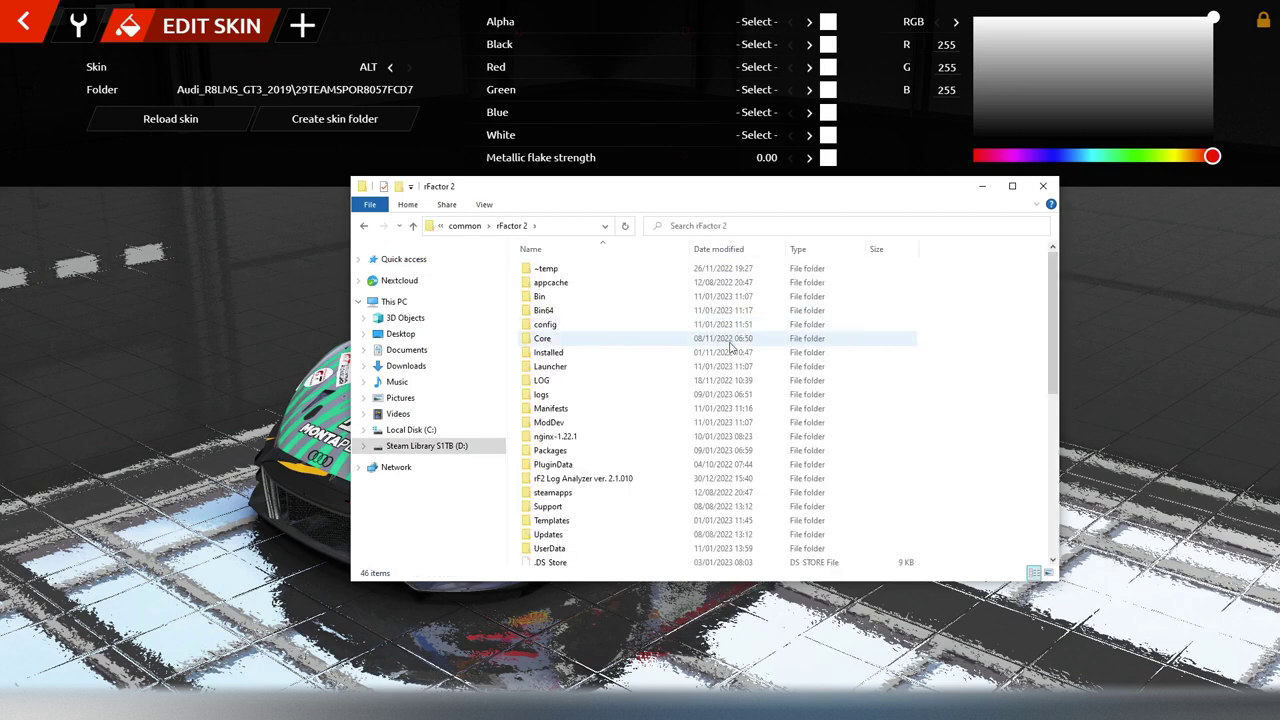
pyautogui.doubleClick(557, 551)
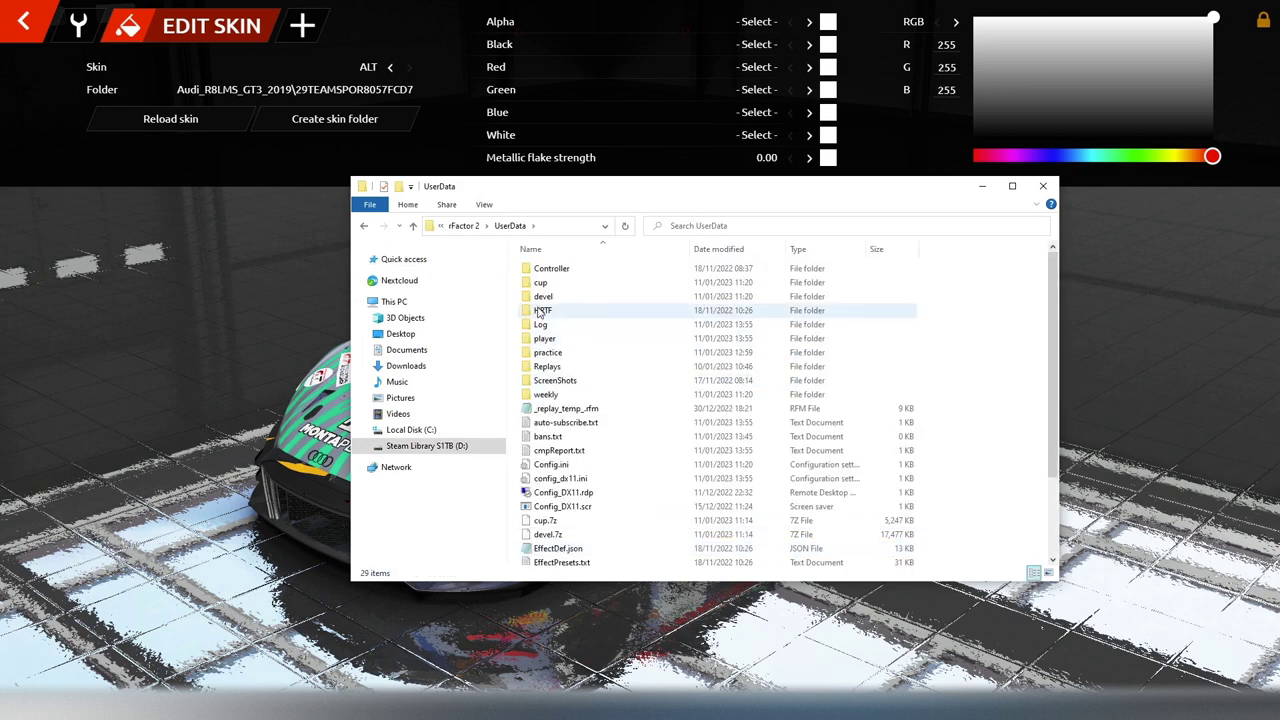
pyautogui.doubleClick(550, 346)
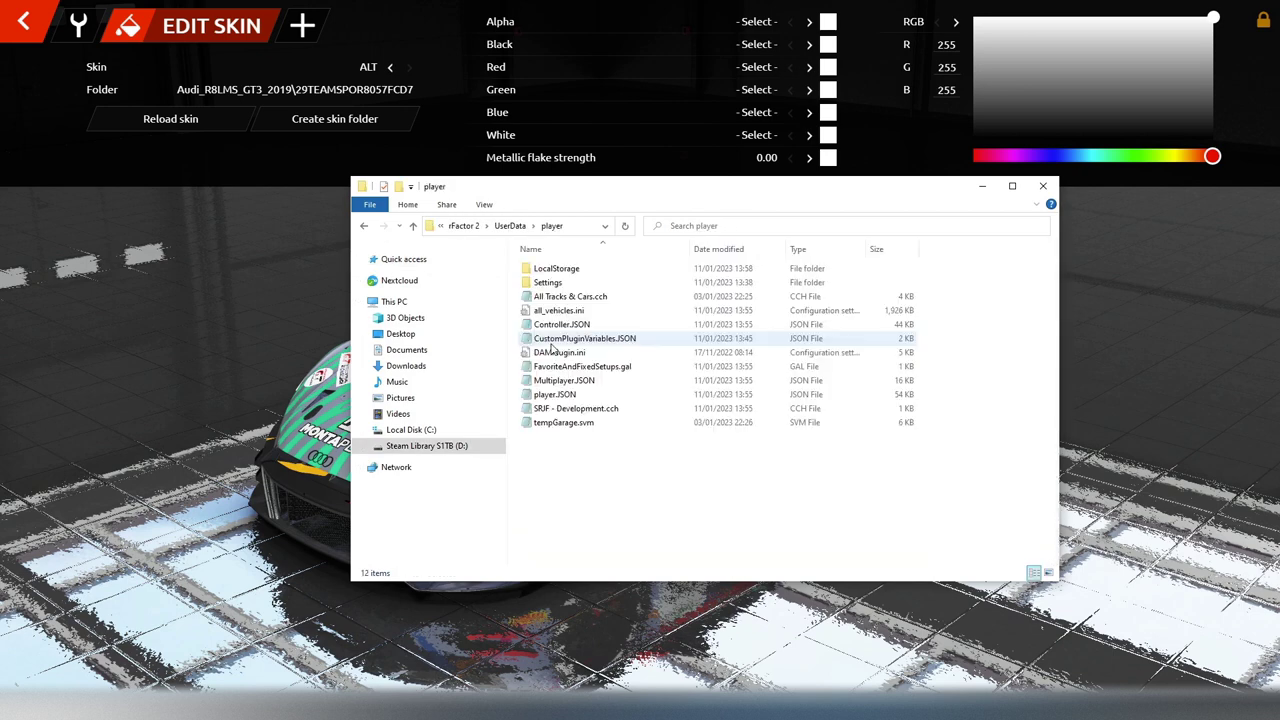
pyautogui.doubleClick(547, 282)
pyautogui.doubleClick(562, 268)
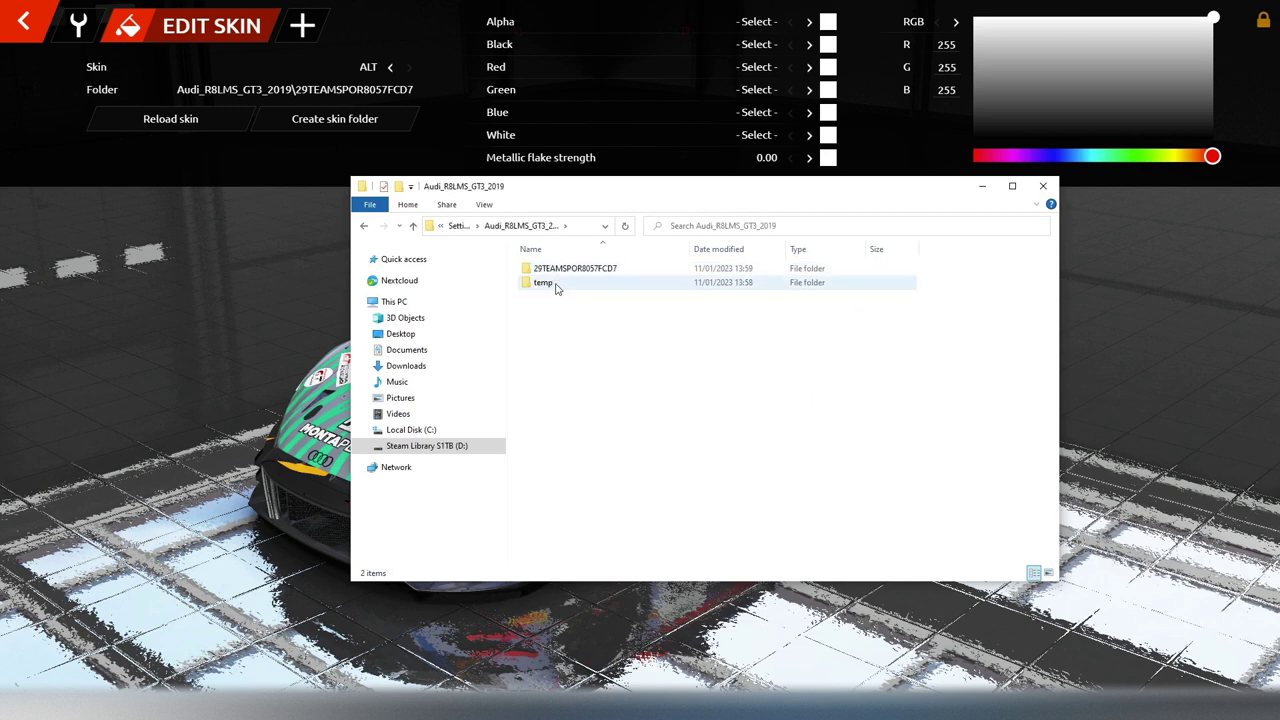
pyautogui.doubleClick(557, 284)
pyautogui.hotkey('alt', 'Tab')
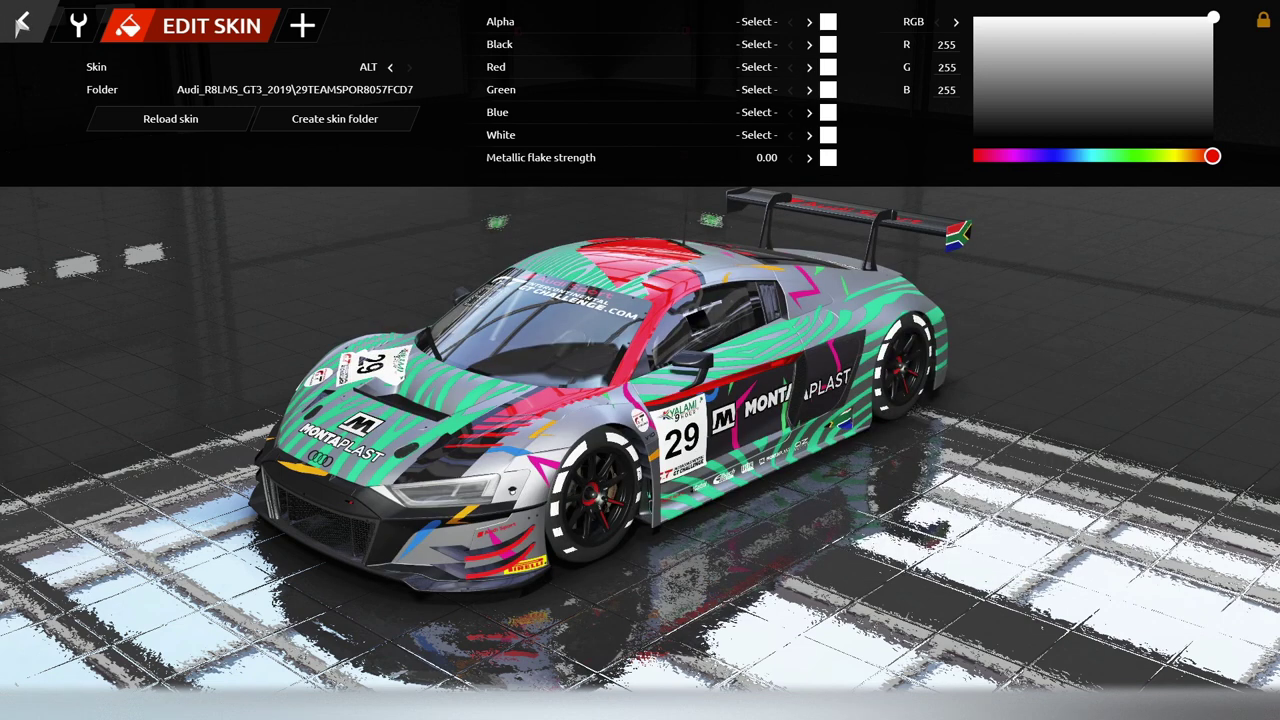
pyautogui.hotkey('alt', 'Tab')
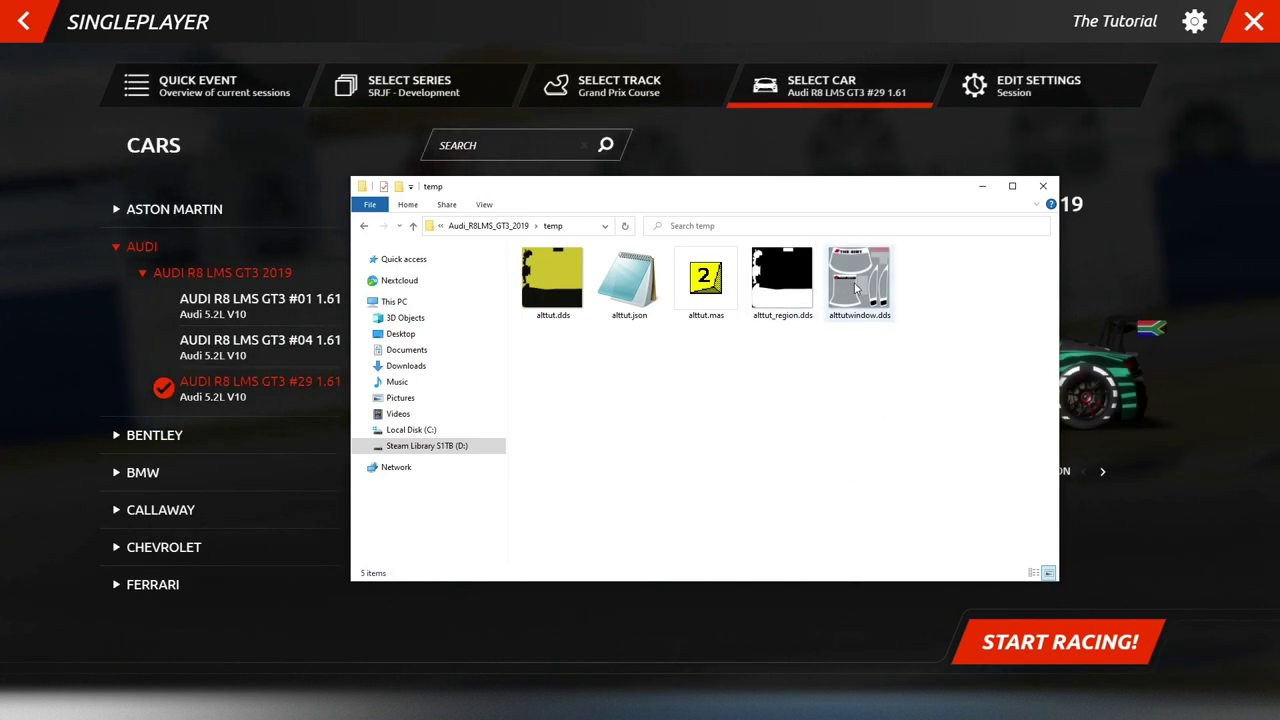
# Step: Rename alttutwindow.dds to alttutwindows.dds and delete alttut.mas
pyautogui.rightClick(856, 283)
pyautogui.click(891, 505)
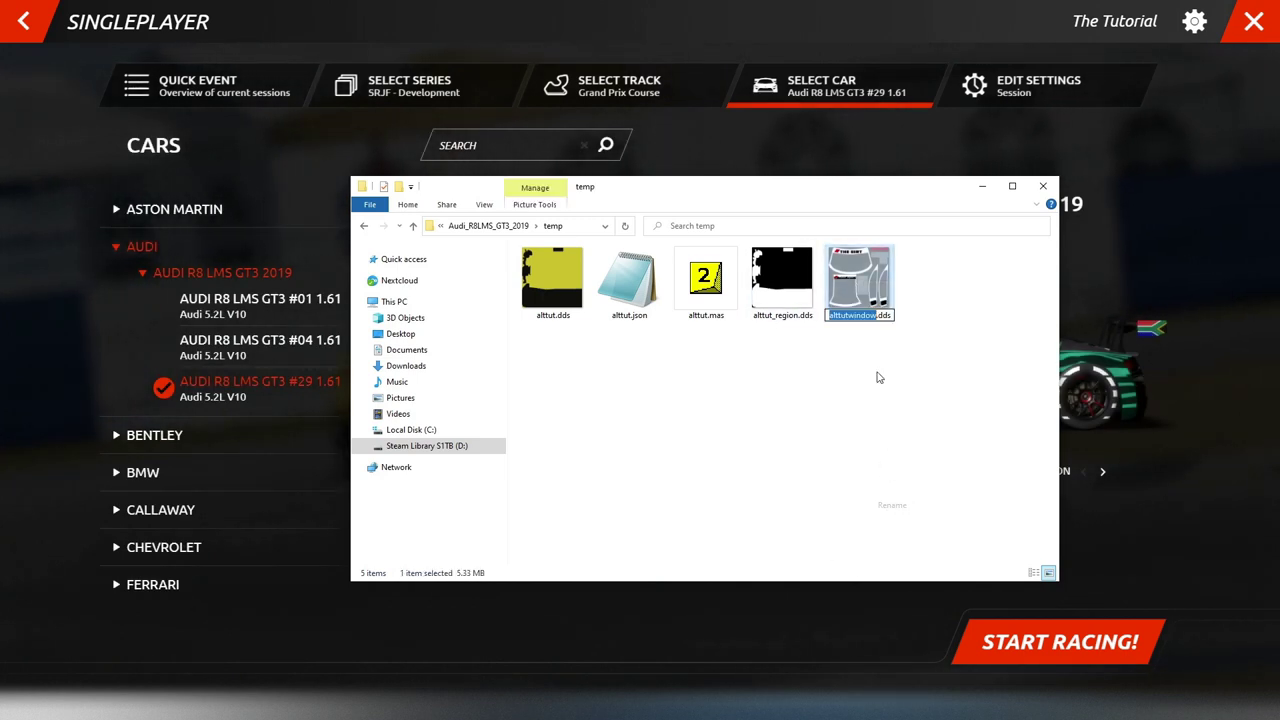
pyautogui.write('s')
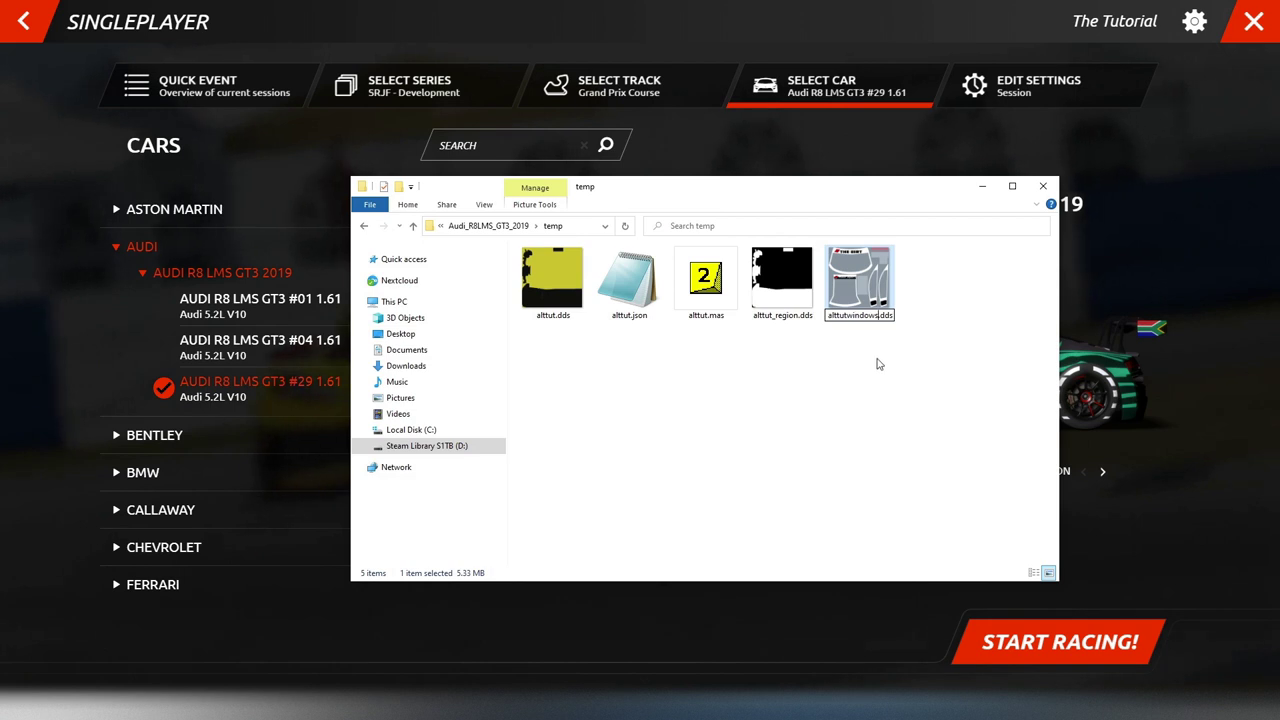
pyautogui.press('Return')
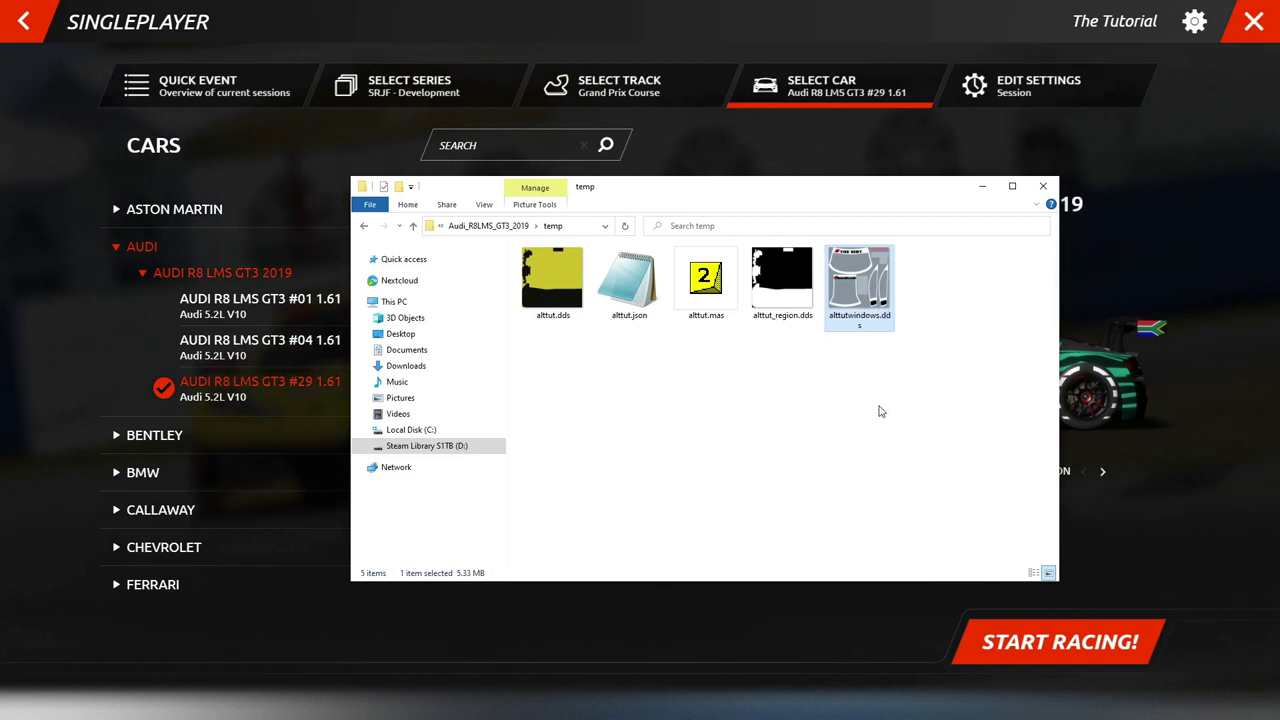
pyautogui.click(716, 285)
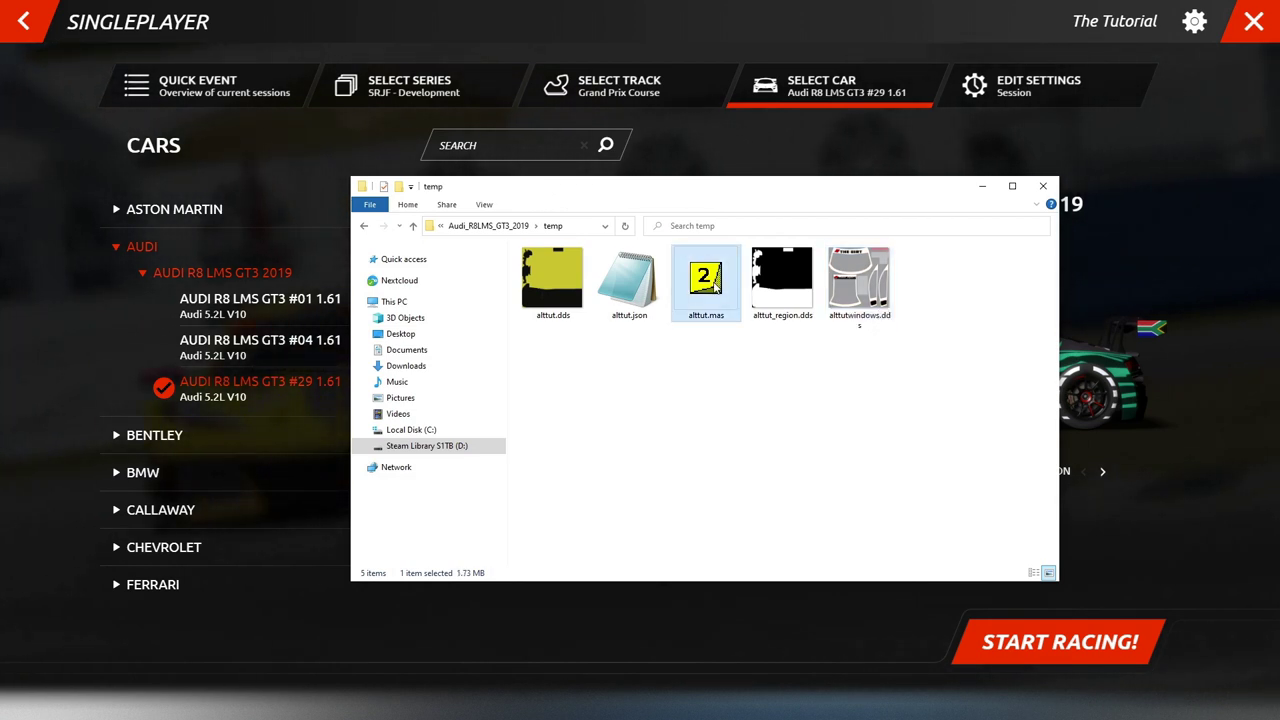
pyautogui.press('Delete')
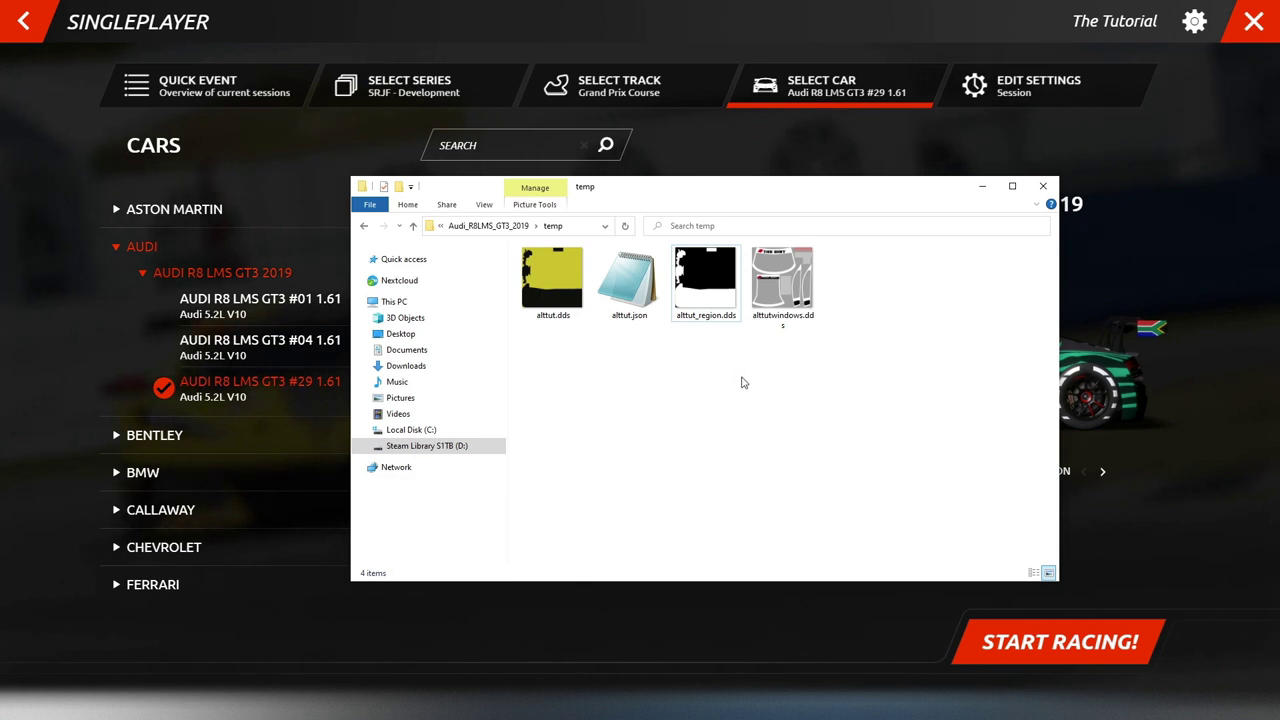
# Step: Copy the four remaining alttut files into the 29TEAMSPOR8057FCD7 skin folder
pyautogui.hotkey('ctrl', 'a')
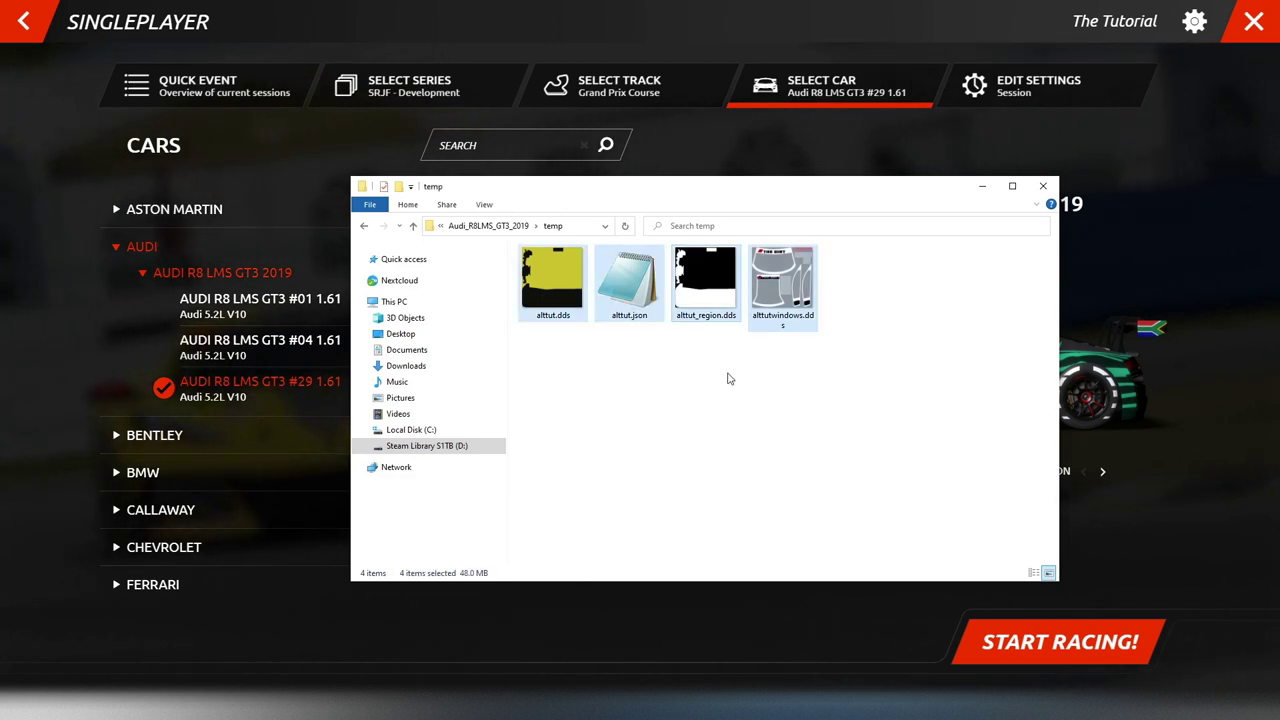
pyautogui.click(495, 226)
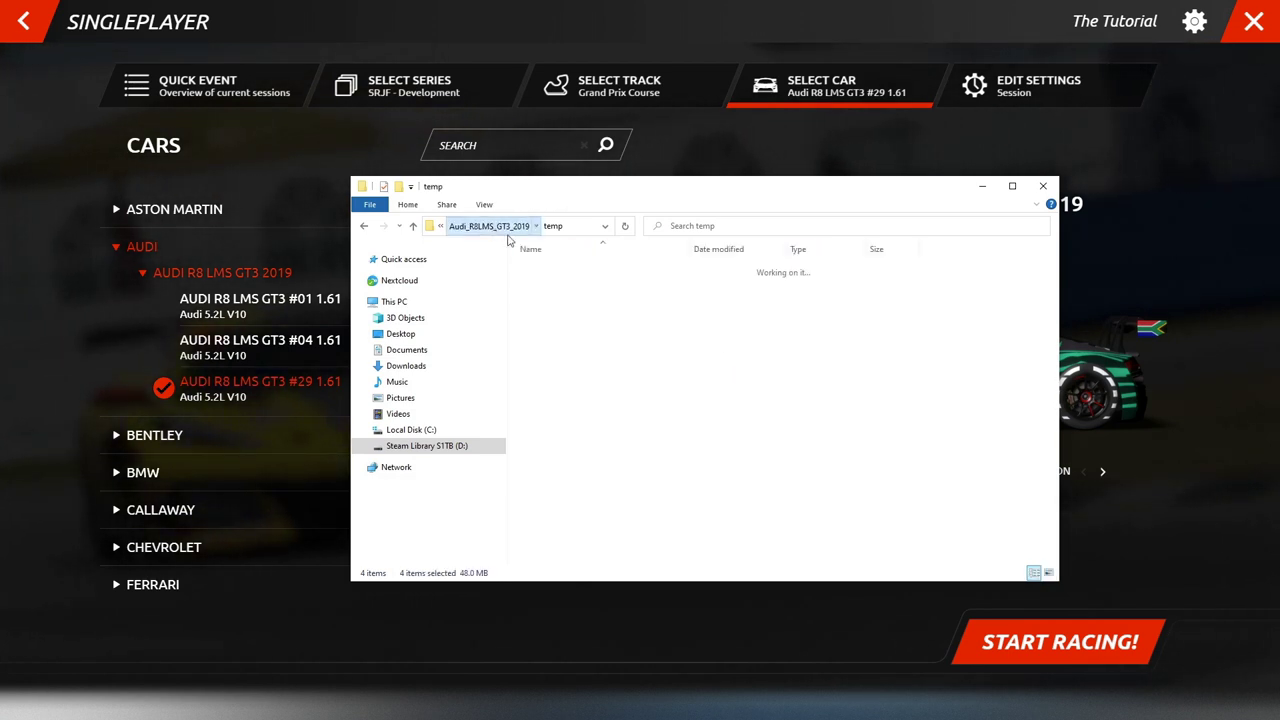
pyautogui.doubleClick(595, 268)
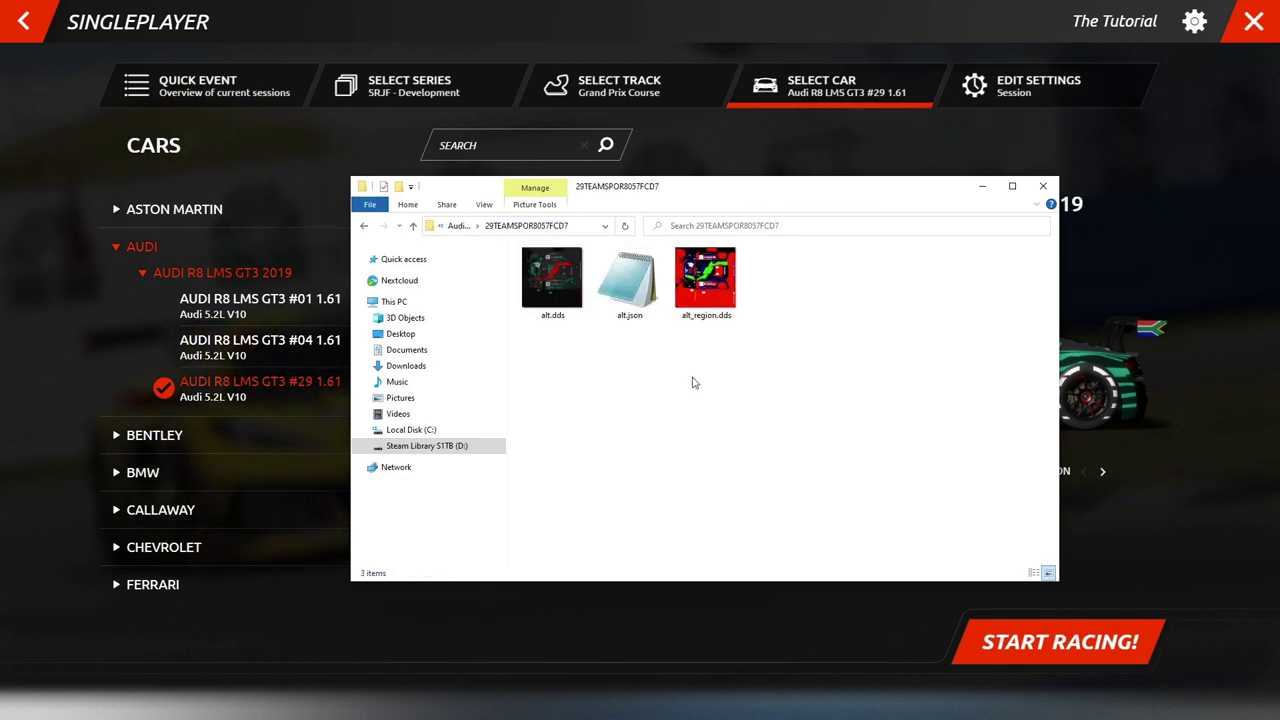
pyautogui.hotkey('ctrl', 'v')
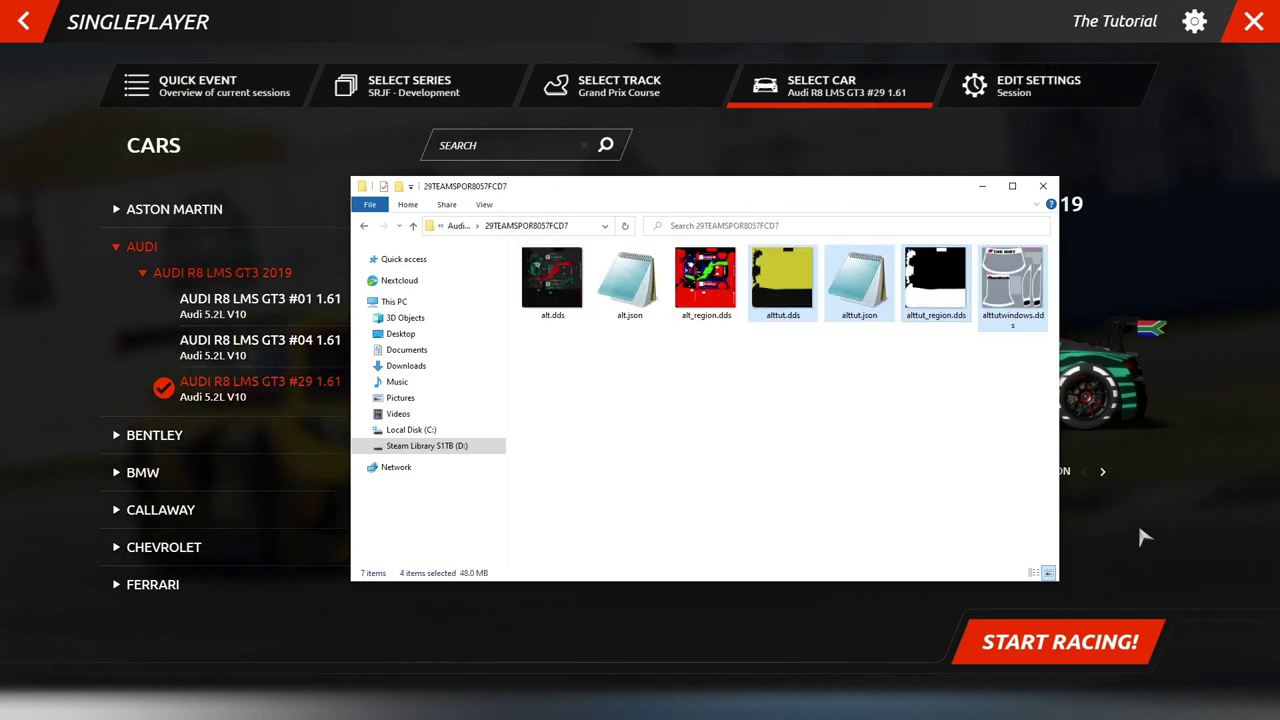
pyautogui.click(1090, 540)
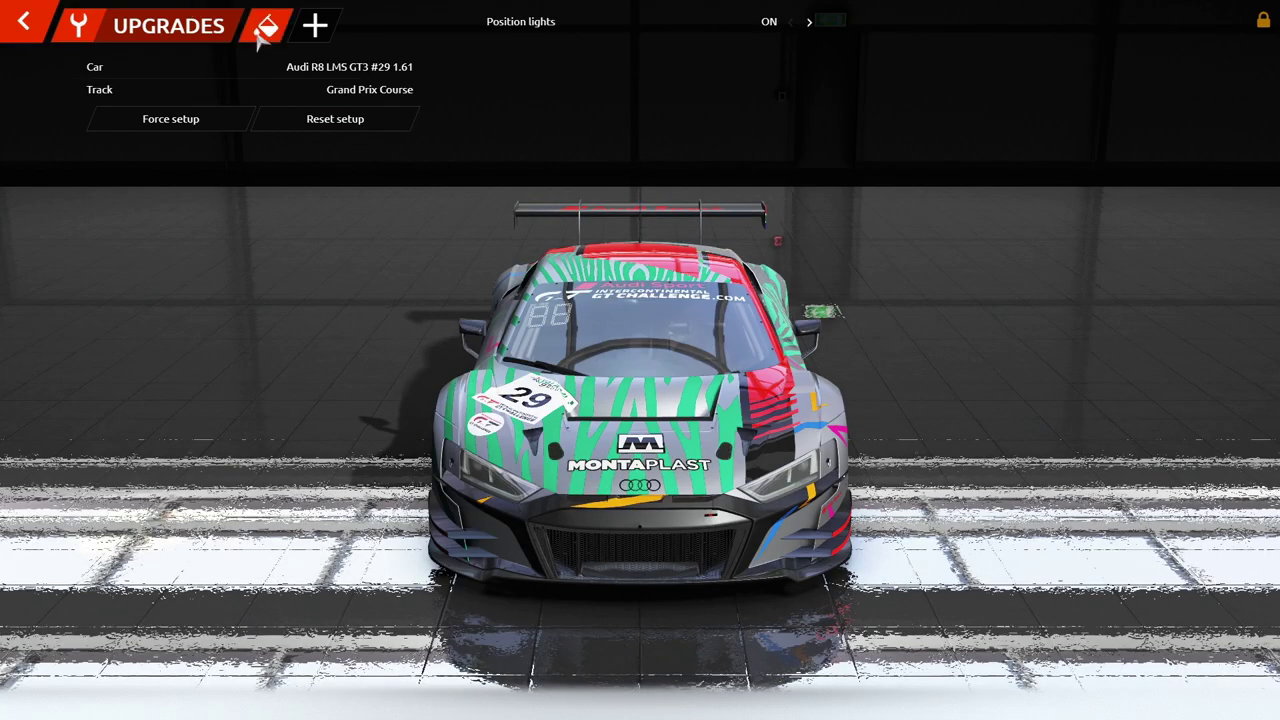
# Step: Cycle the Audi's skin between ALTTUT and ALTTUTWINDOWS until the plain yellow livery reloads
pyautogui.click(265, 28)
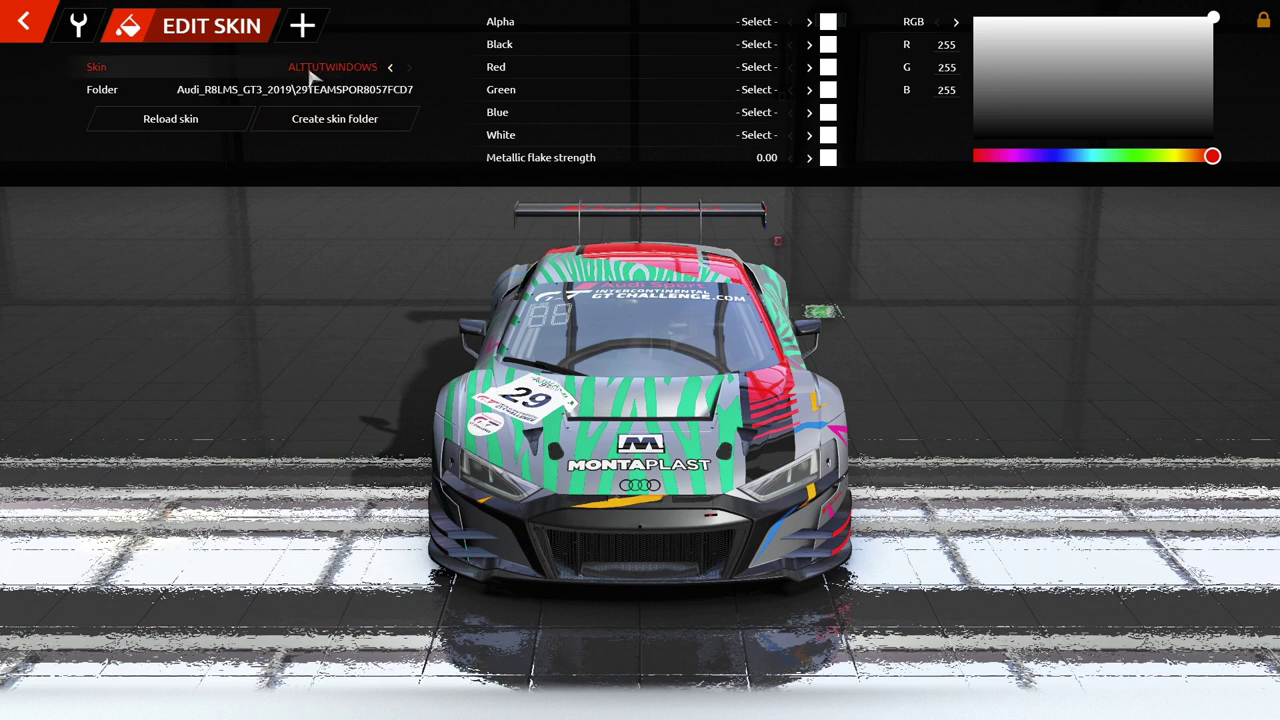
pyautogui.click(391, 69)
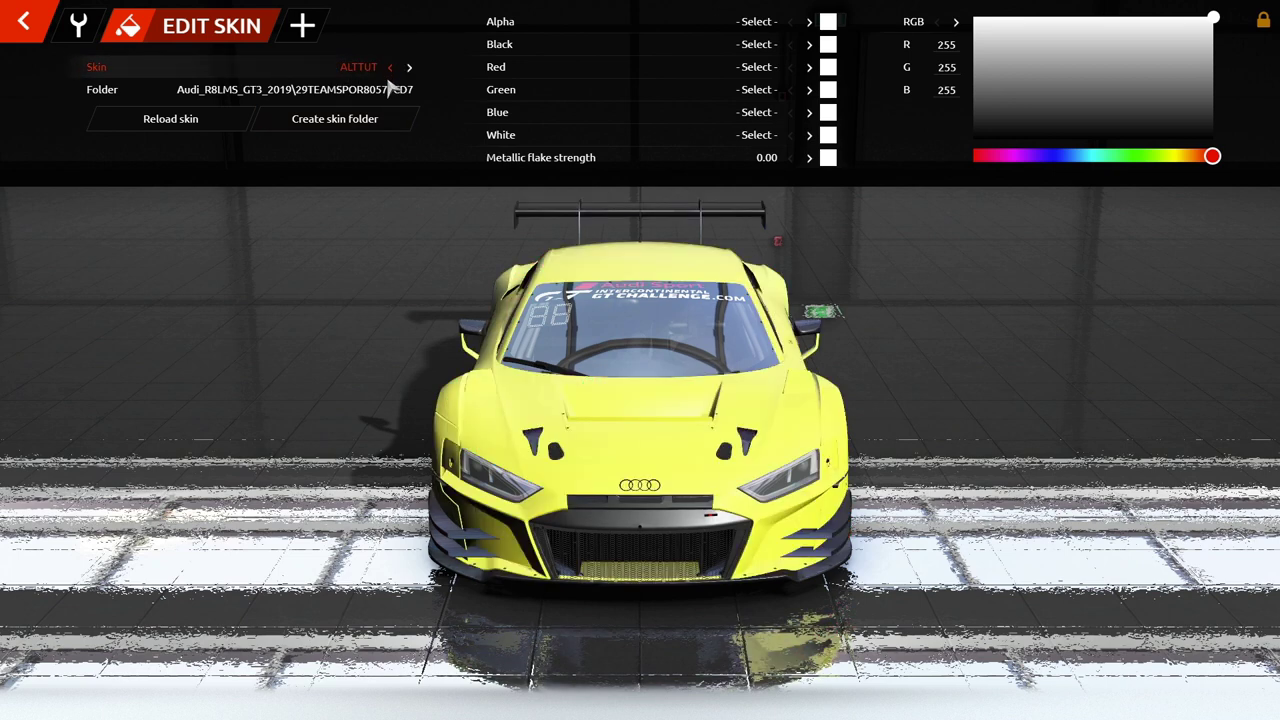
pyautogui.click(201, 122)
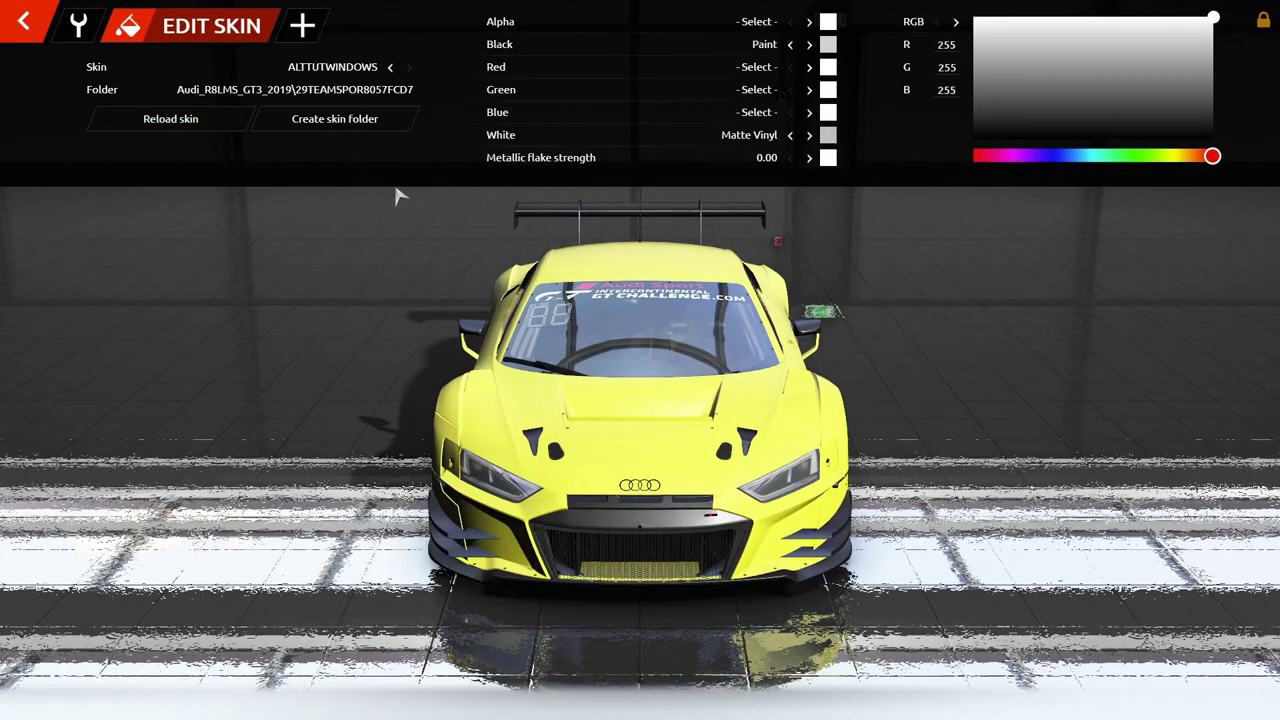
pyautogui.click(390, 67)
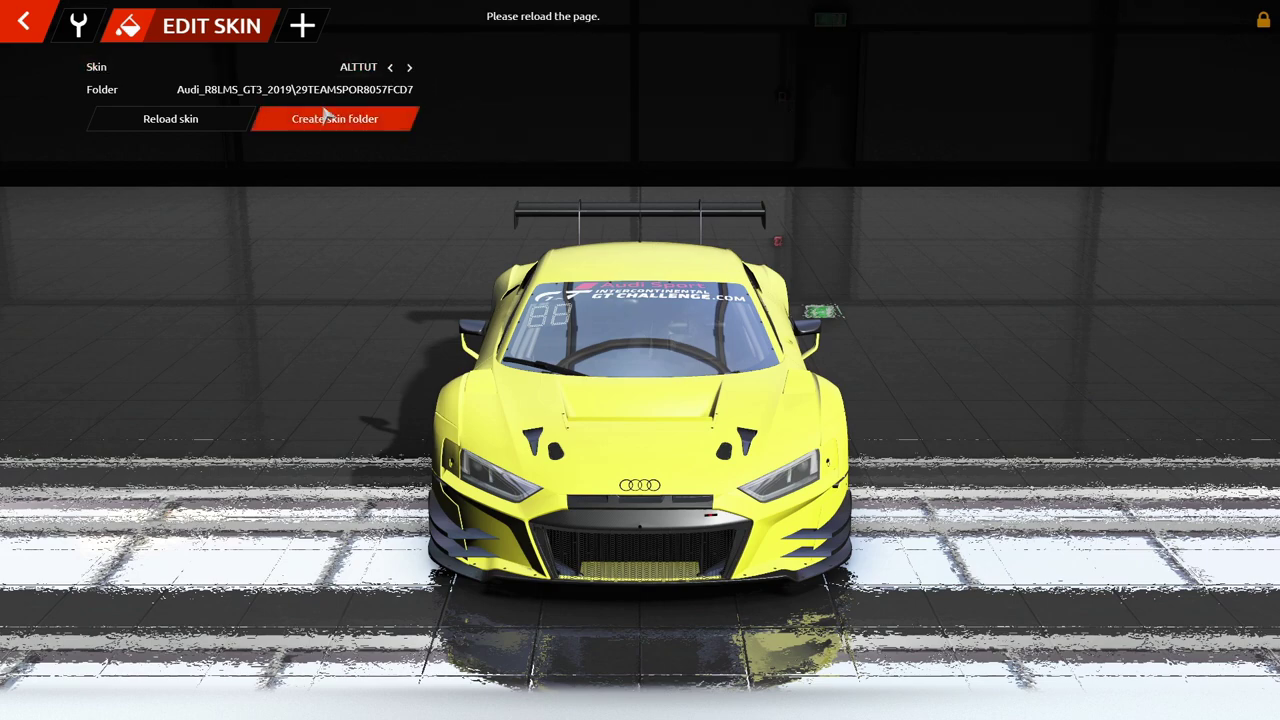
pyautogui.click(410, 67)
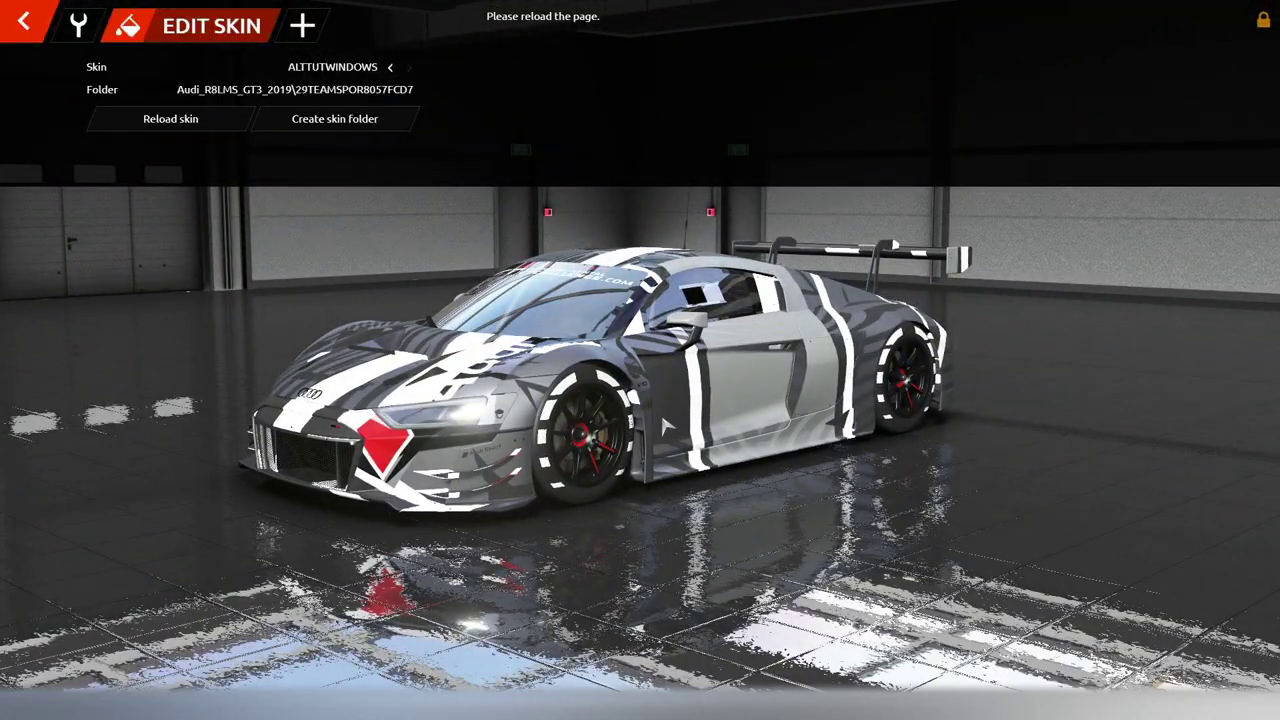
pyautogui.click(391, 68)
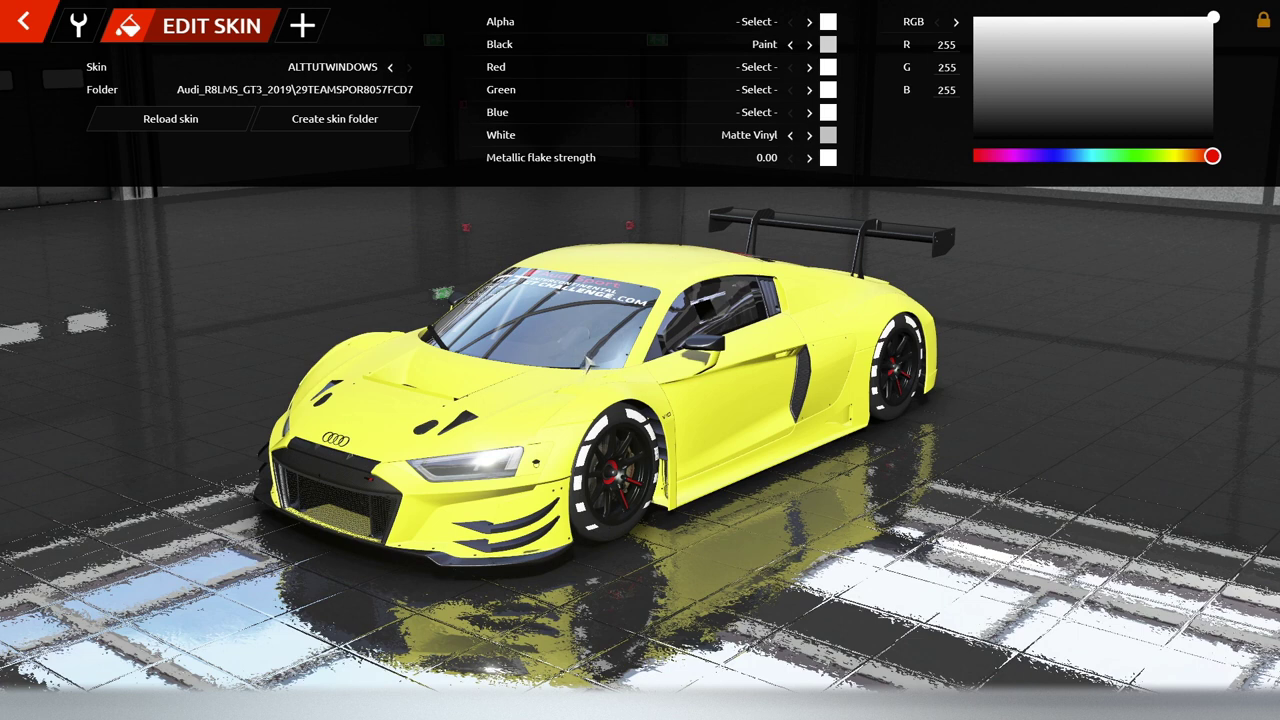
# Step: Browse from Local Disk (C:) to Program Files (x86)\Steam\steamapps\common\rFactor 2
pyautogui.hotkey('alt', 'Tab')
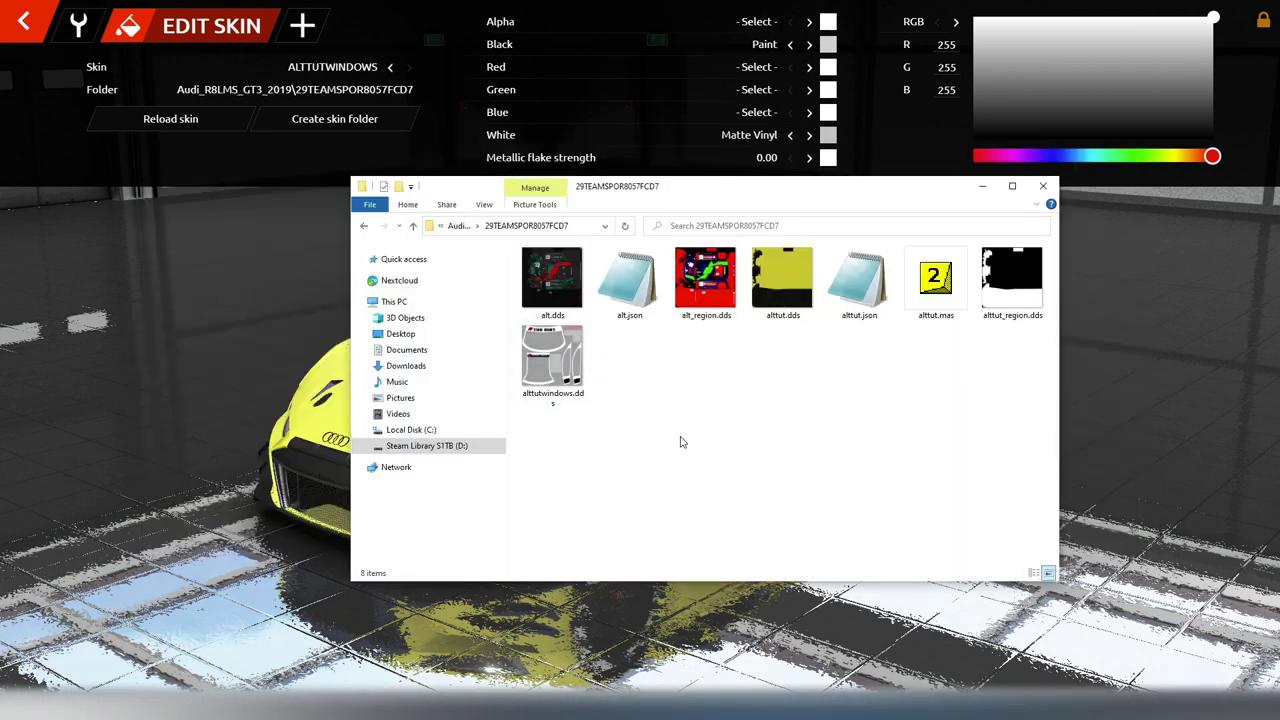
pyautogui.click(410, 429)
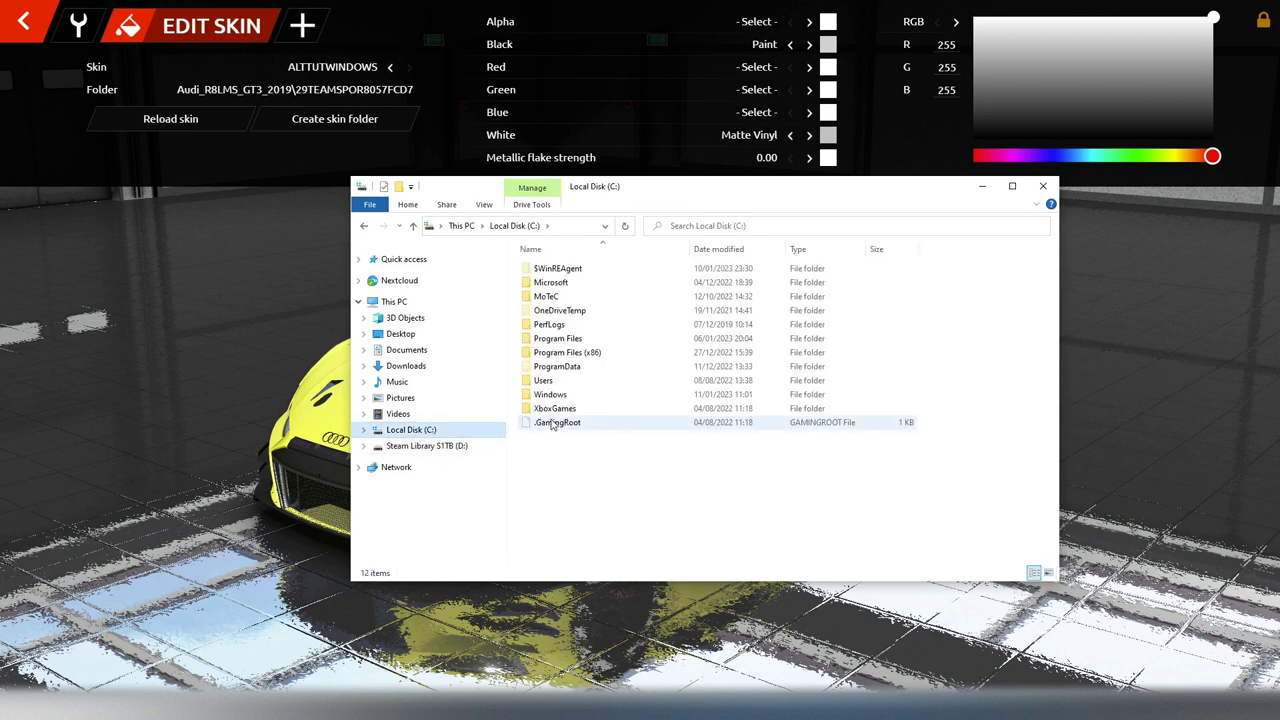
pyautogui.doubleClick(568, 354)
pyautogui.scroll(-4, 560, 470)
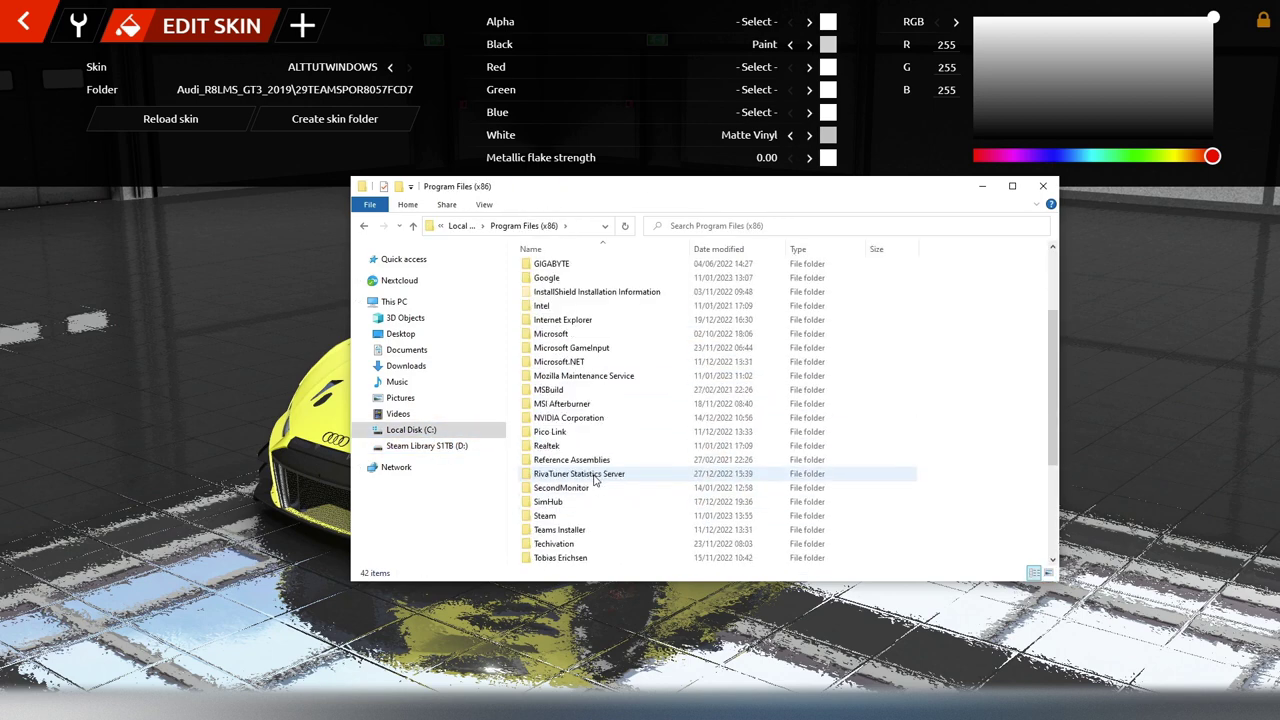
pyautogui.doubleClick(554, 478)
pyautogui.scroll(-3, 560, 460)
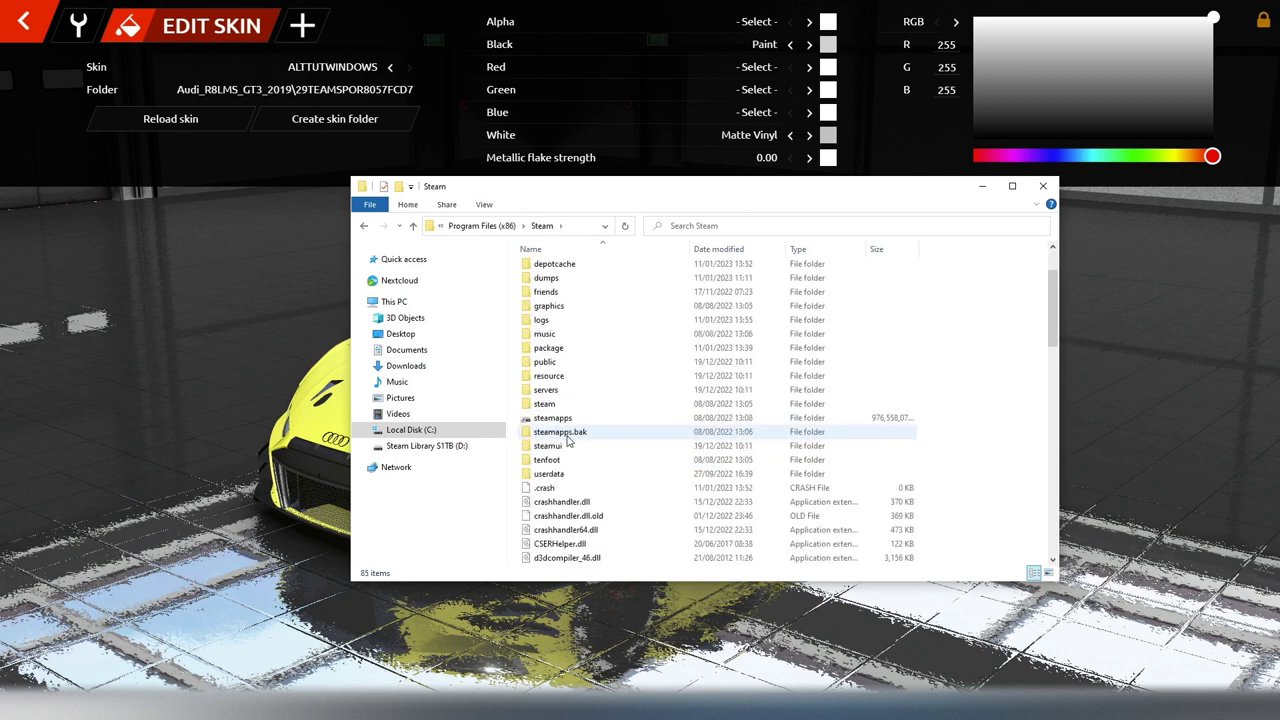
pyautogui.doubleClick(558, 422)
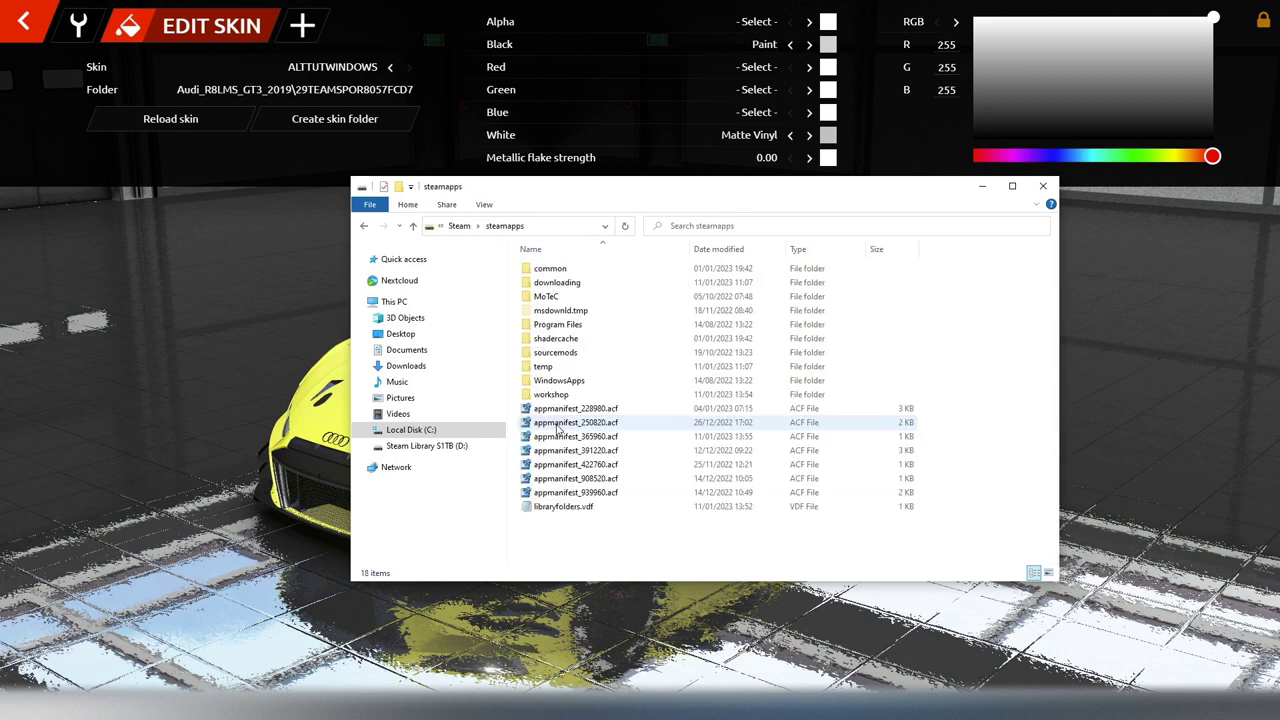
pyautogui.doubleClick(552, 268)
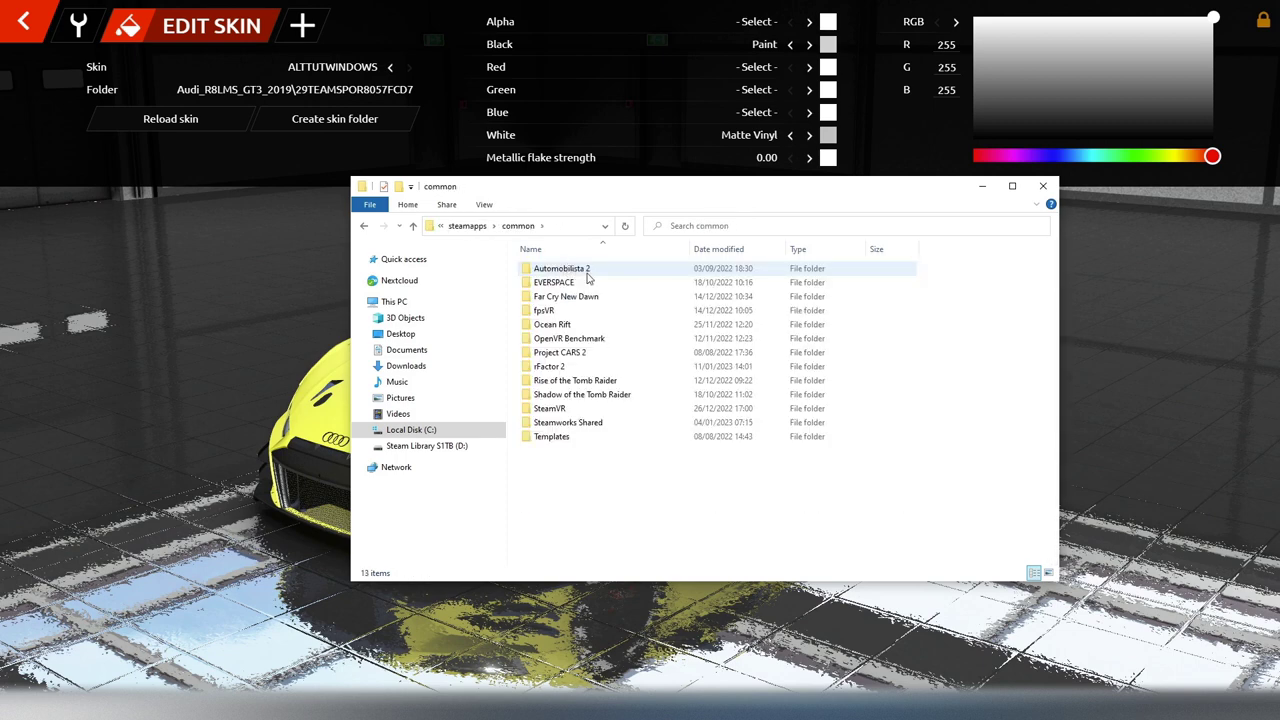
pyautogui.doubleClick(563, 367)
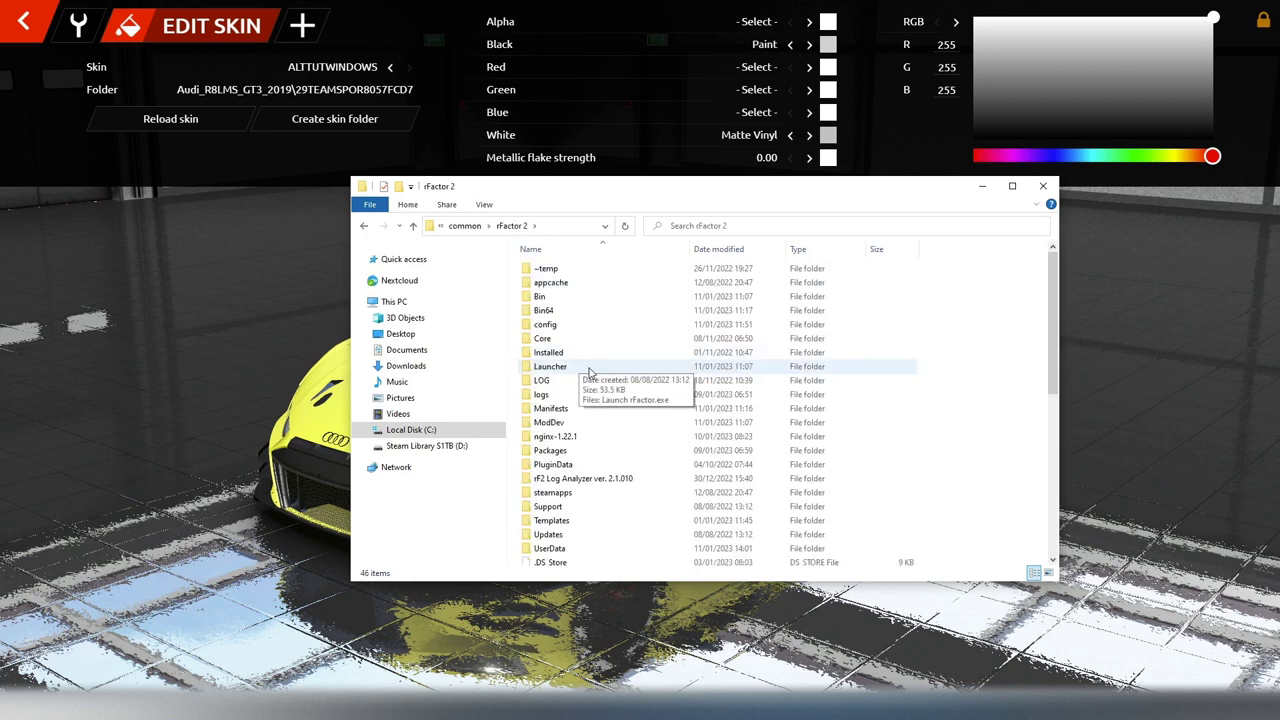
# Step: Open Installed\Vehicles\Audi_R8LMS_GT3_2019\1.61, showing the .mft file and car-upgrade.mas
pyautogui.doubleClick(560, 354)
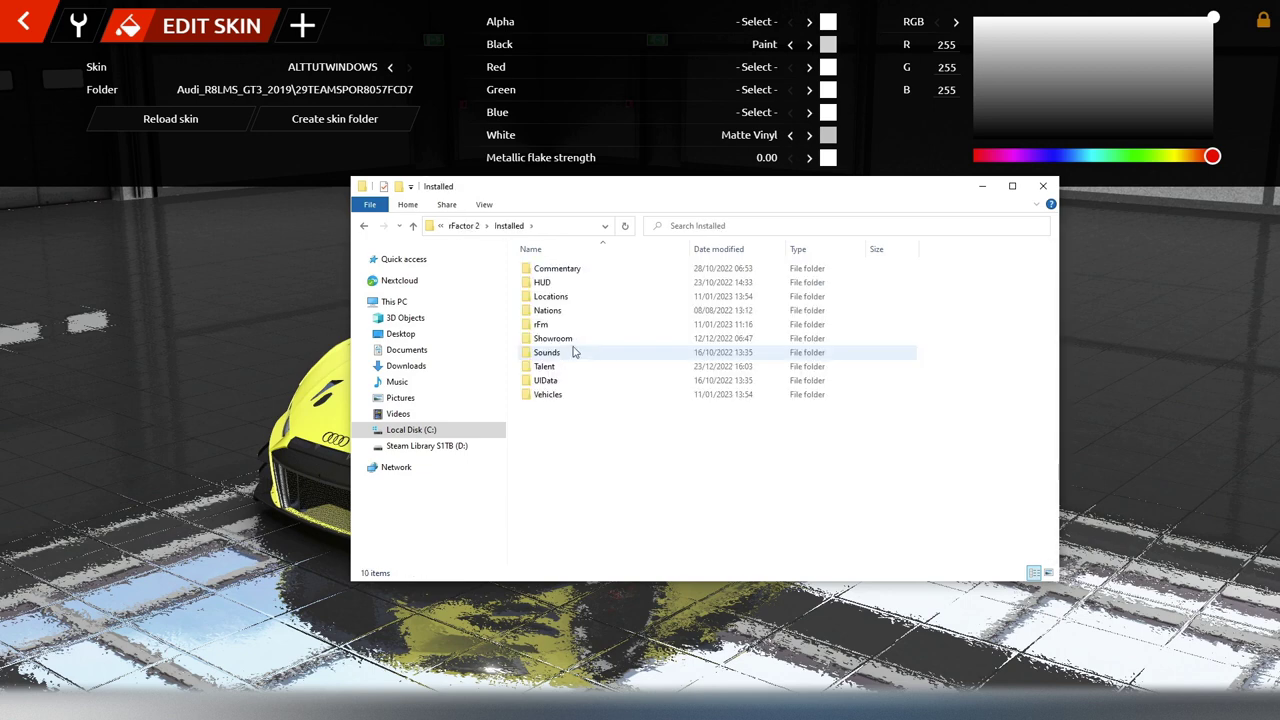
pyautogui.doubleClick(552, 394)
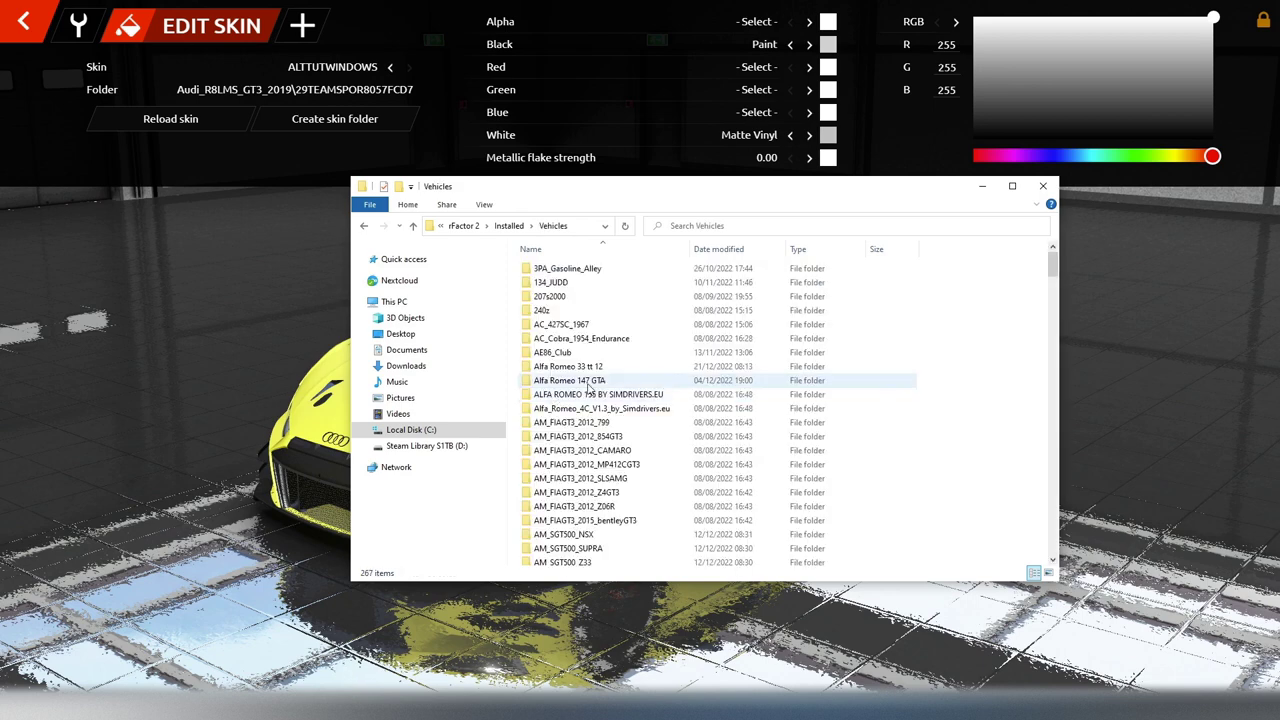
pyautogui.scroll(-15, 603, 356)
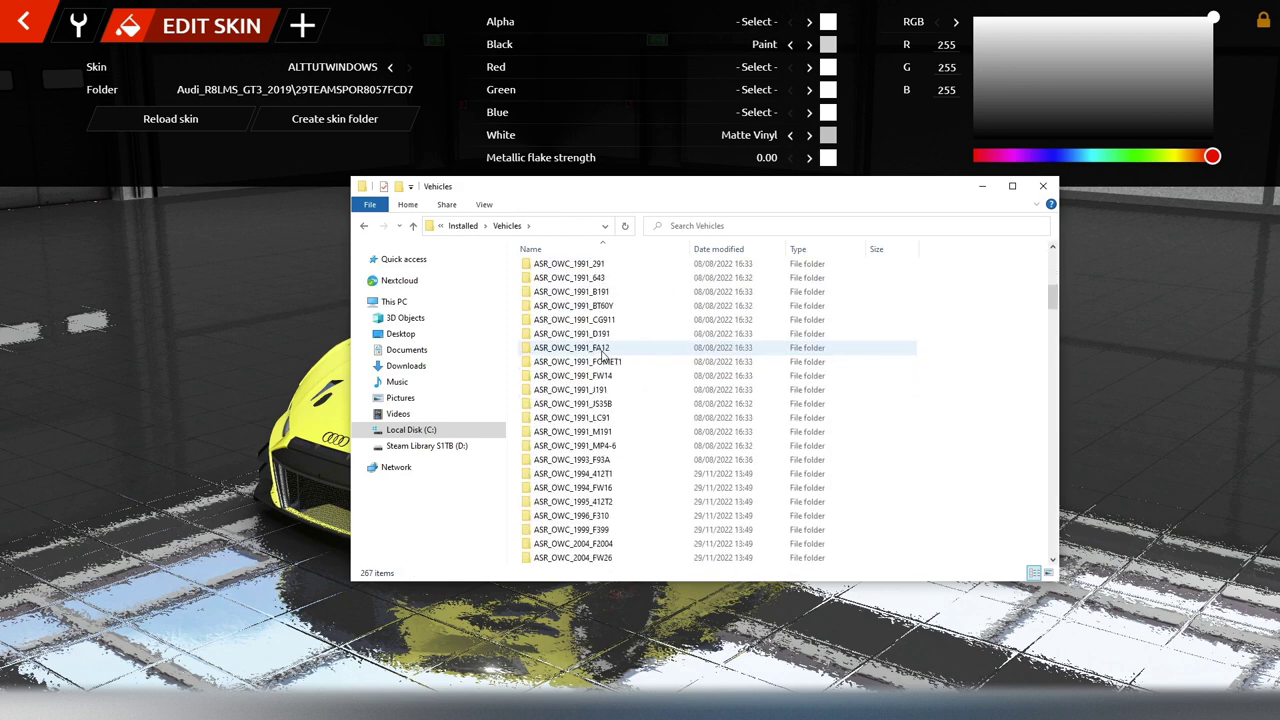
pyautogui.scroll(-1, 600, 356)
pyautogui.scroll(1, 595, 345)
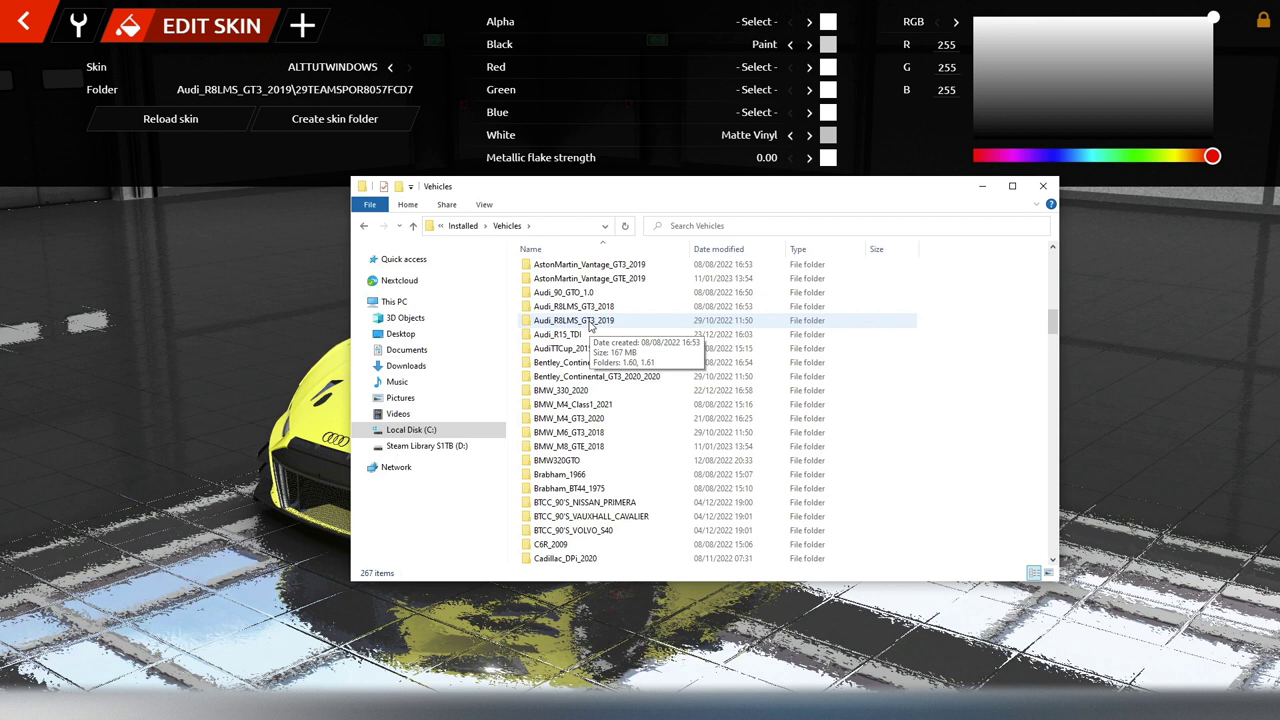
pyautogui.doubleClick(590, 322)
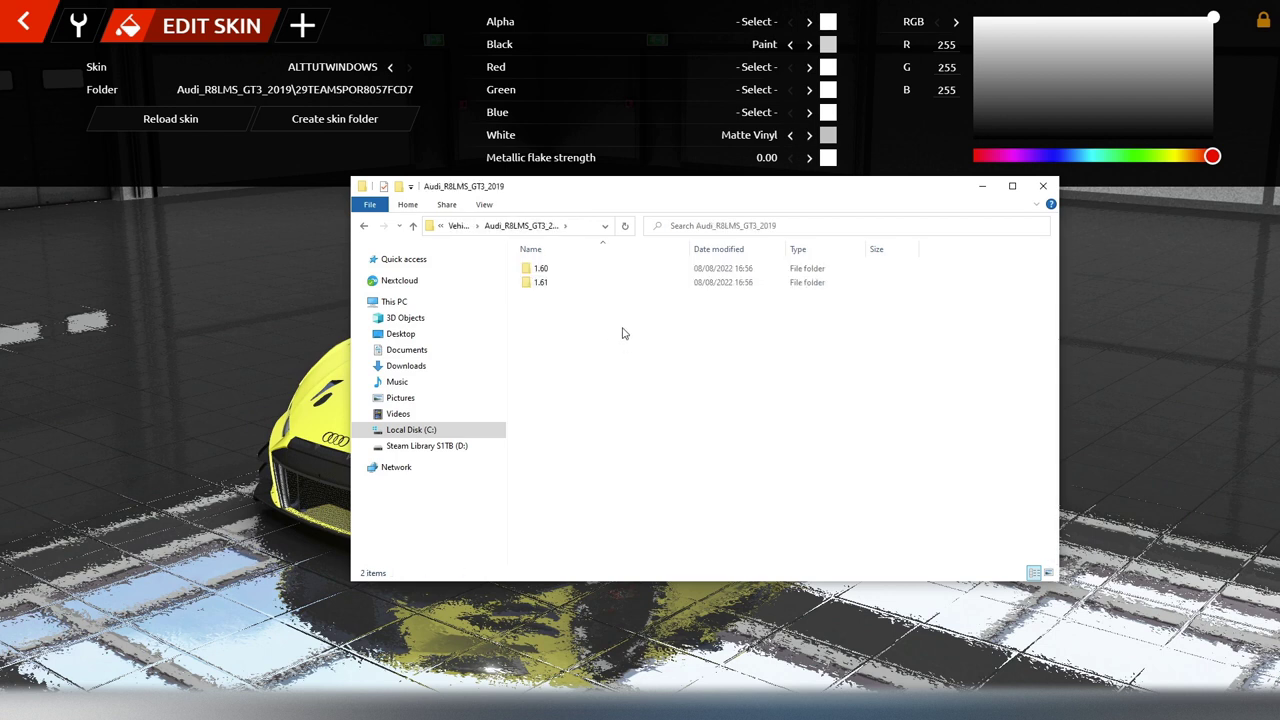
pyautogui.doubleClick(541, 285)
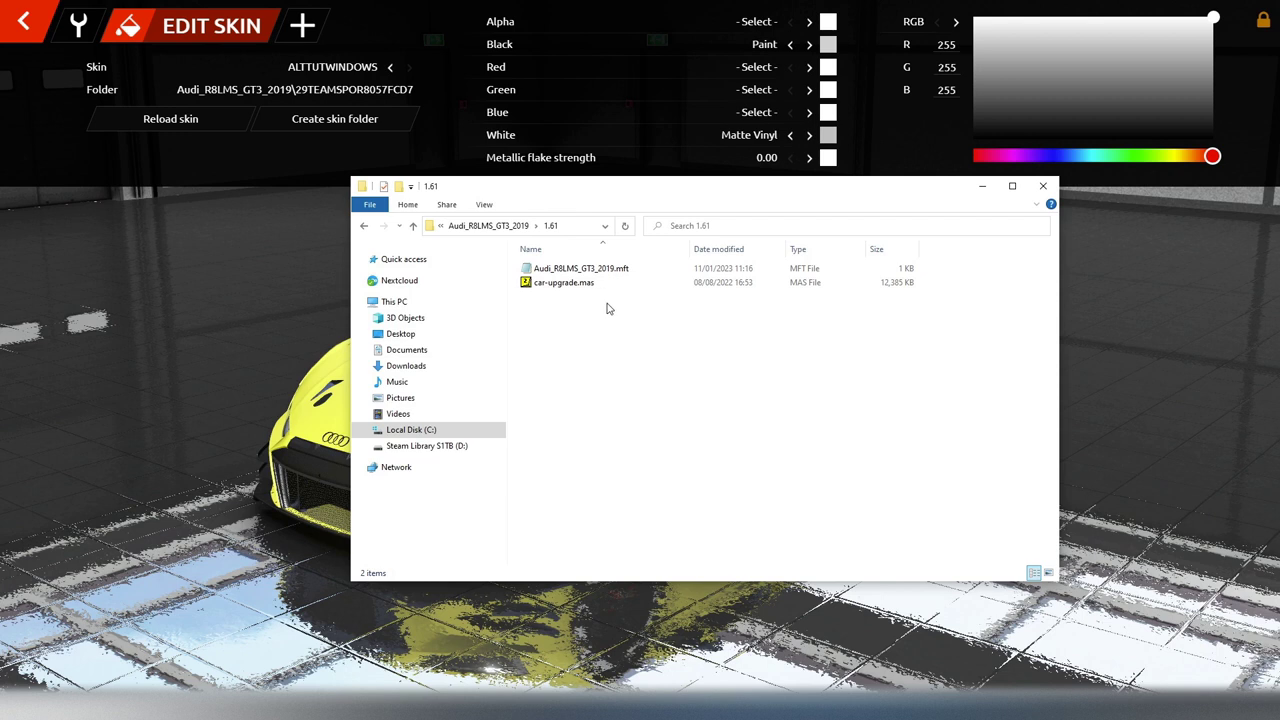
# Step: Open Local Disk (C:) in a second Explorer window and move it aside
pyautogui.rightClick(436, 434)
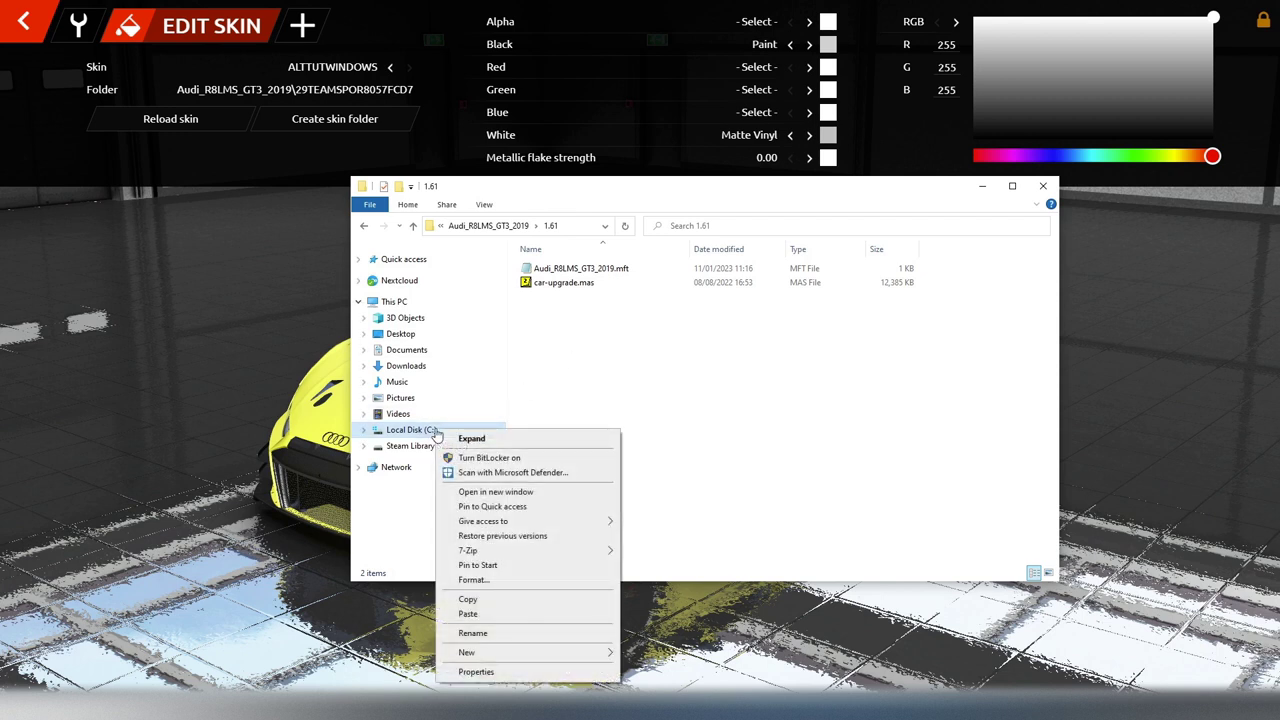
pyautogui.click(492, 491)
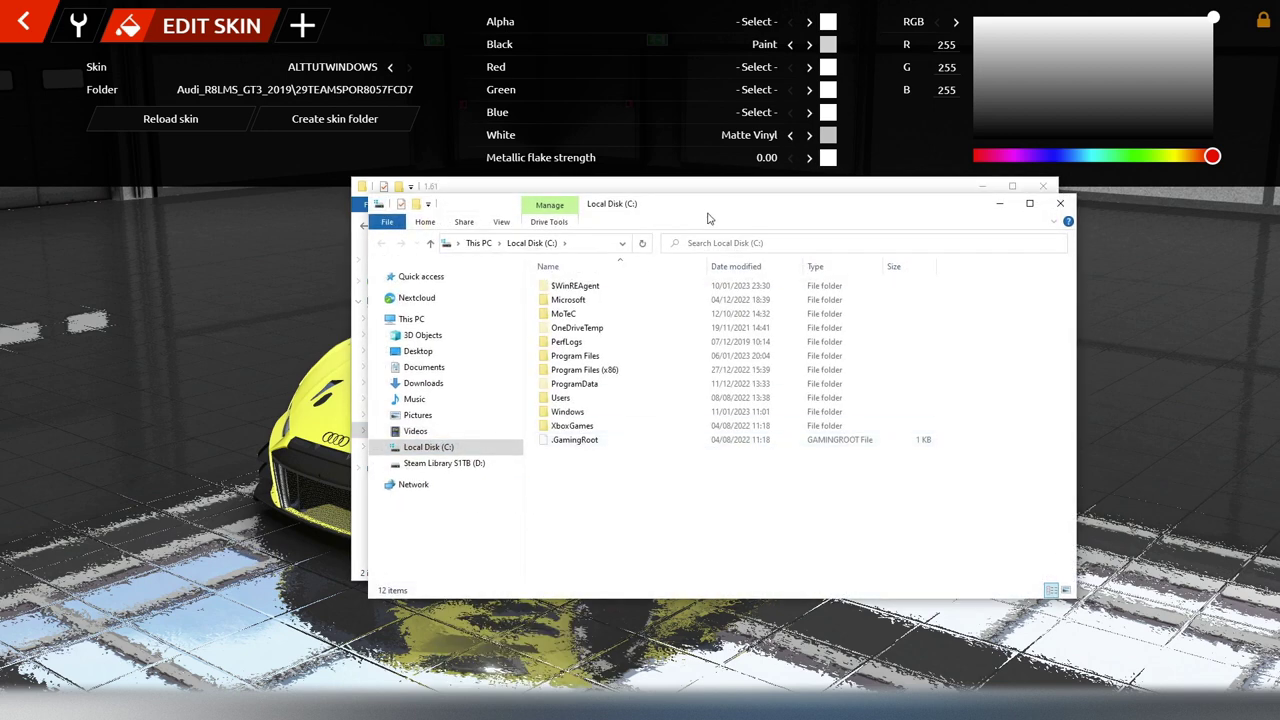
pyautogui.moveTo(724, 206); pyautogui.dragTo(875, 279)
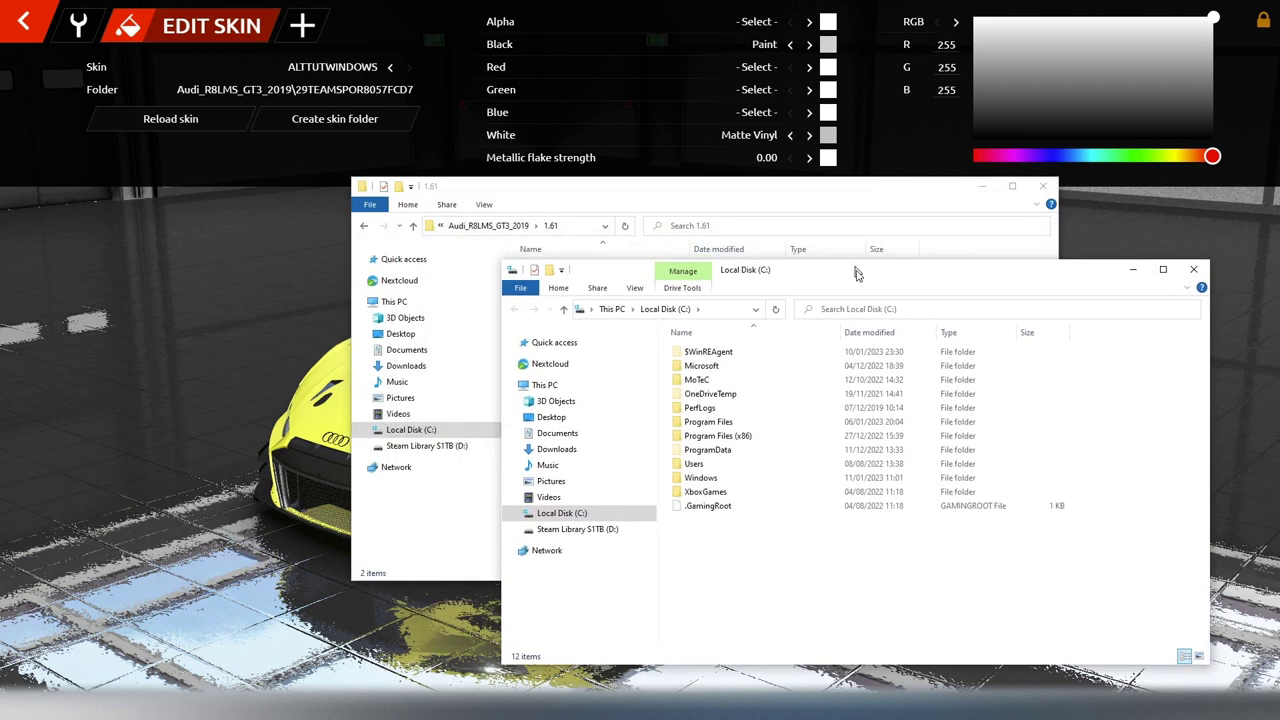
# Step: Launch MAS2.exe from Steam\steamapps\common\rFactor 2\Support\Tools
pyautogui.doubleClick(728, 443)
pyautogui.scroll(-5, 730, 455)
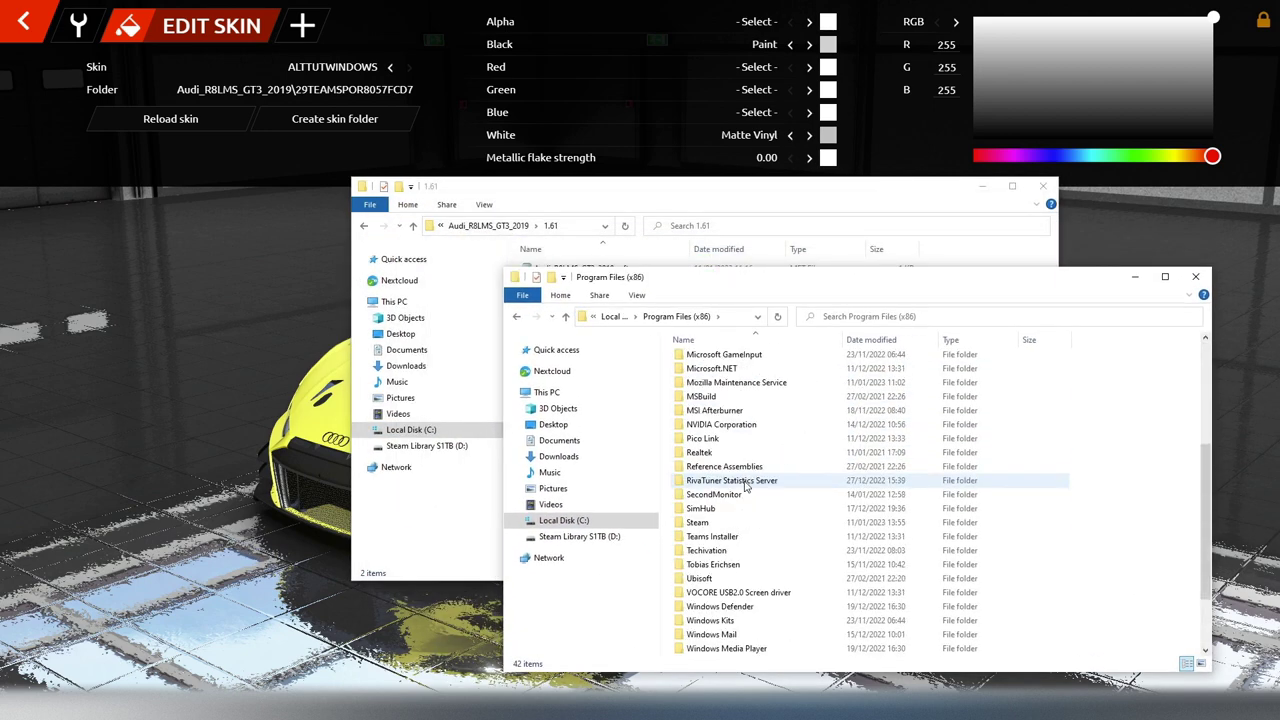
pyautogui.doubleClick(697, 522)
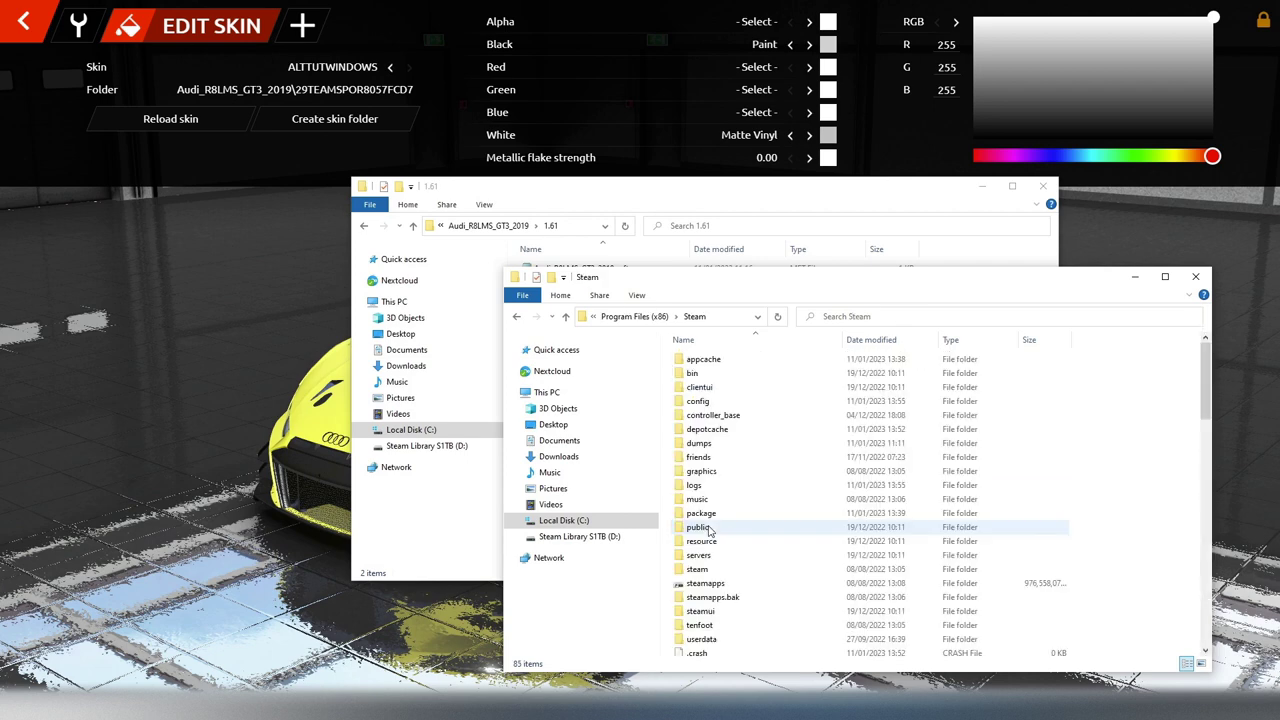
pyautogui.doubleClick(706, 583)
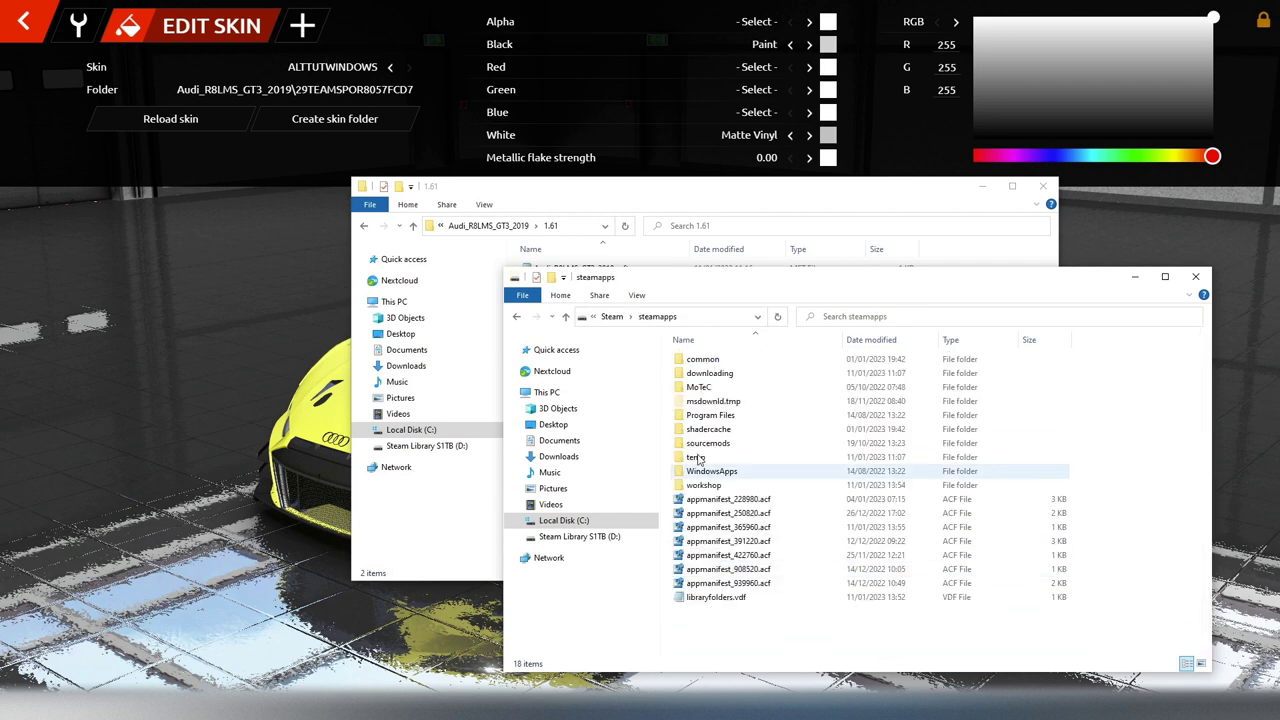
pyautogui.doubleClick(700, 360)
pyautogui.doubleClick(707, 458)
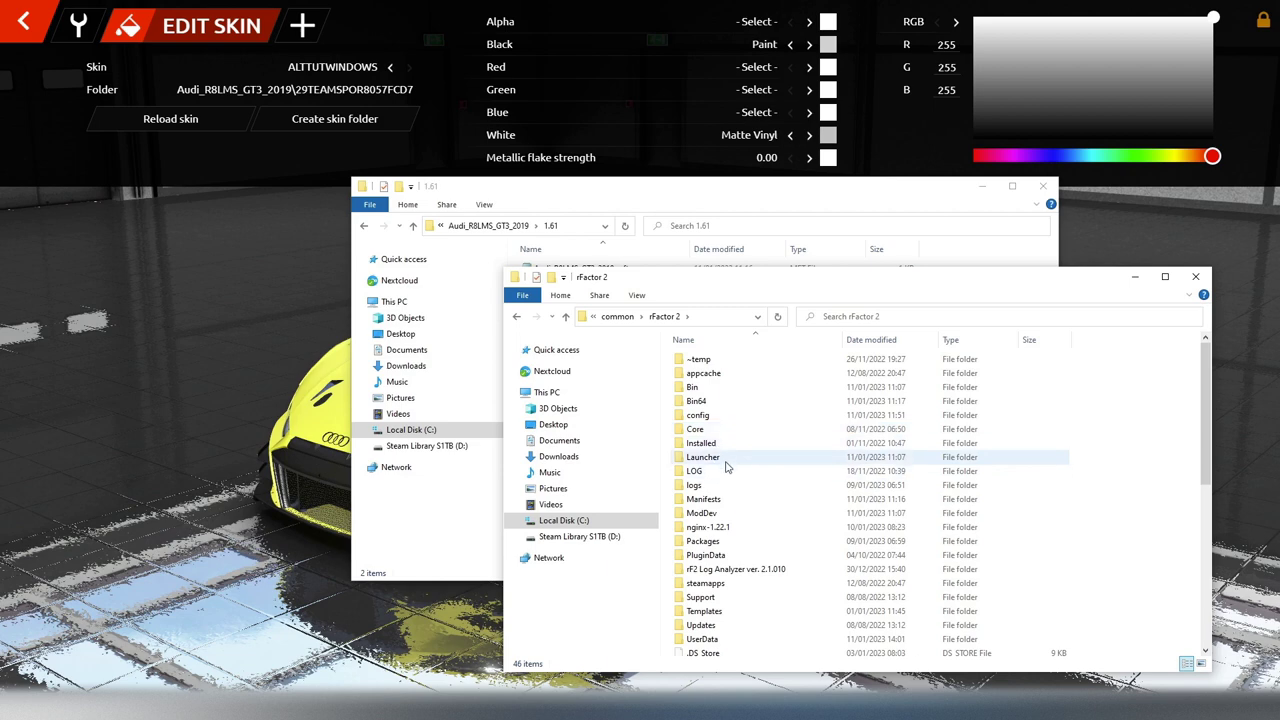
pyautogui.doubleClick(714, 597)
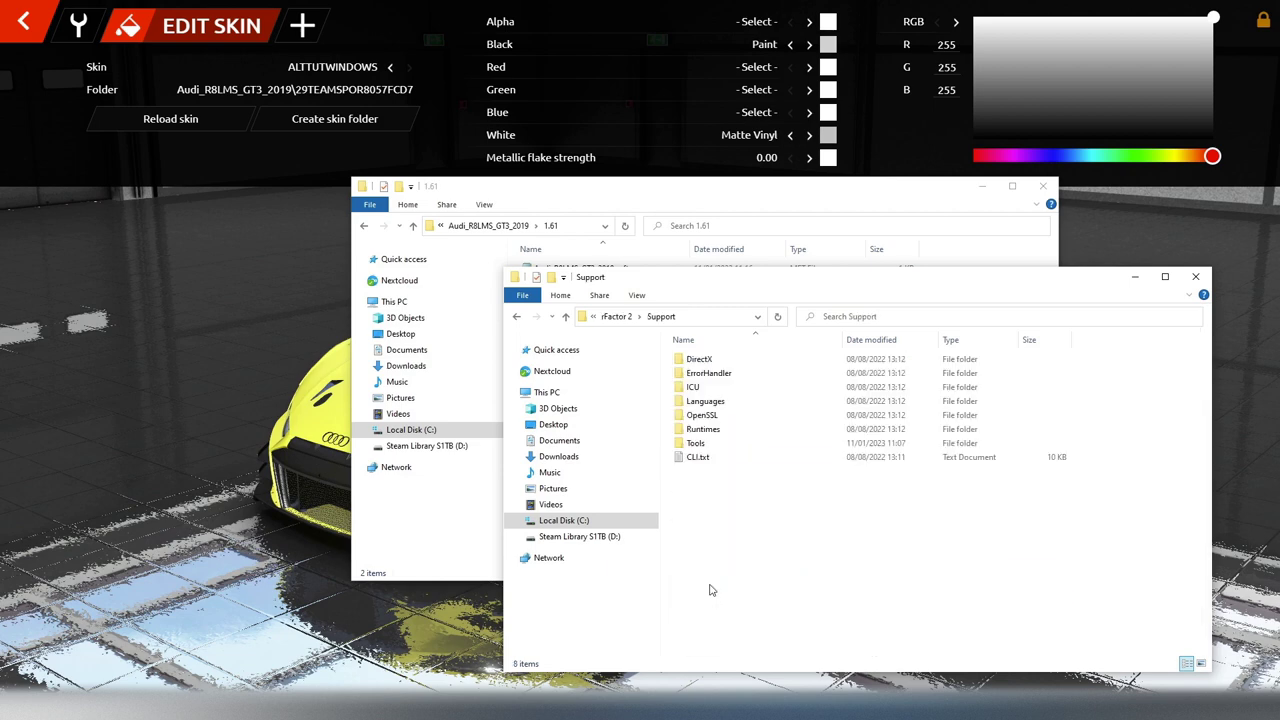
pyautogui.doubleClick(706, 446)
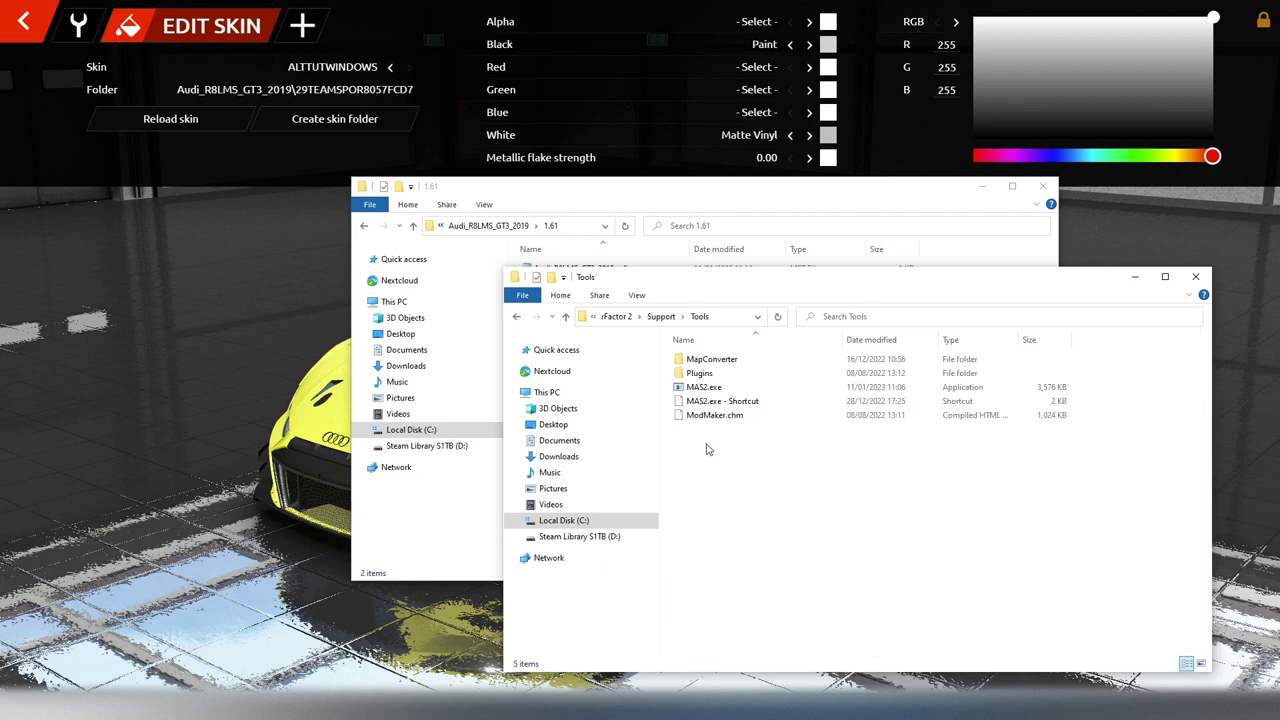
pyautogui.doubleClick(706, 390)
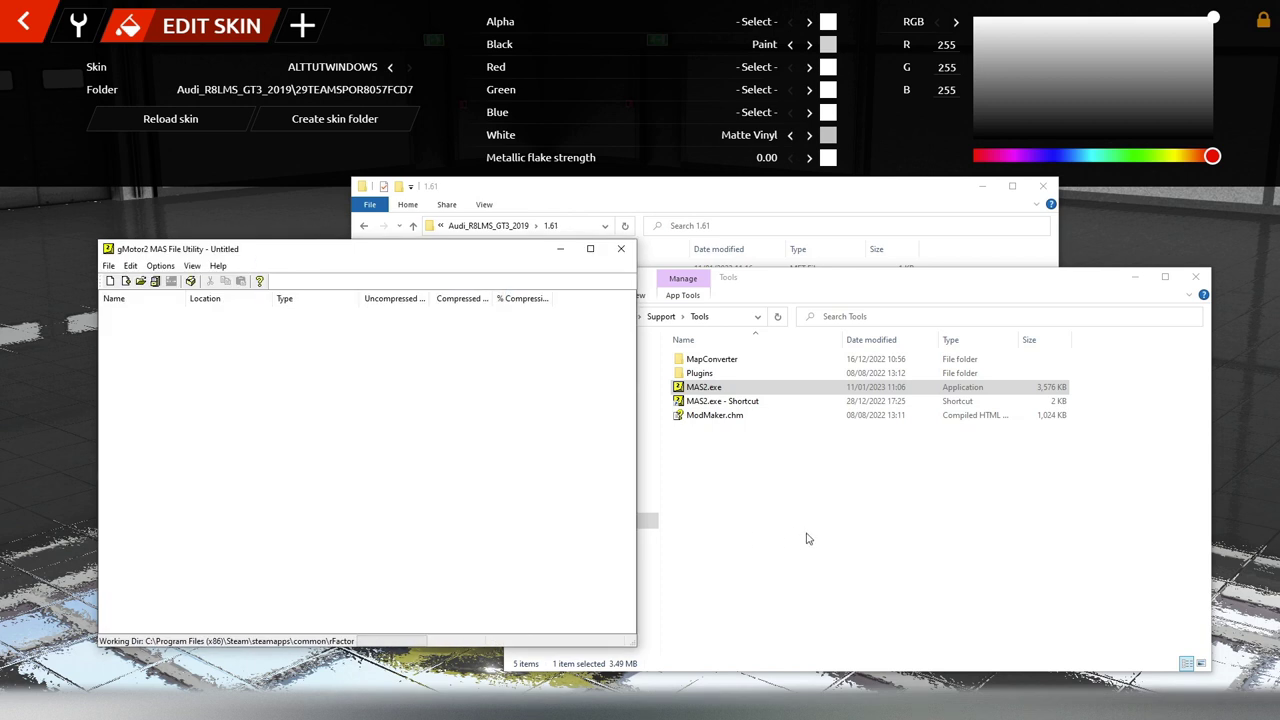
# Step: Load car-upgrade.mas into the MAS utility and find Audi_R8LMS_GT3_2019window.dds in the name-sorted list
pyautogui.click(897, 198)
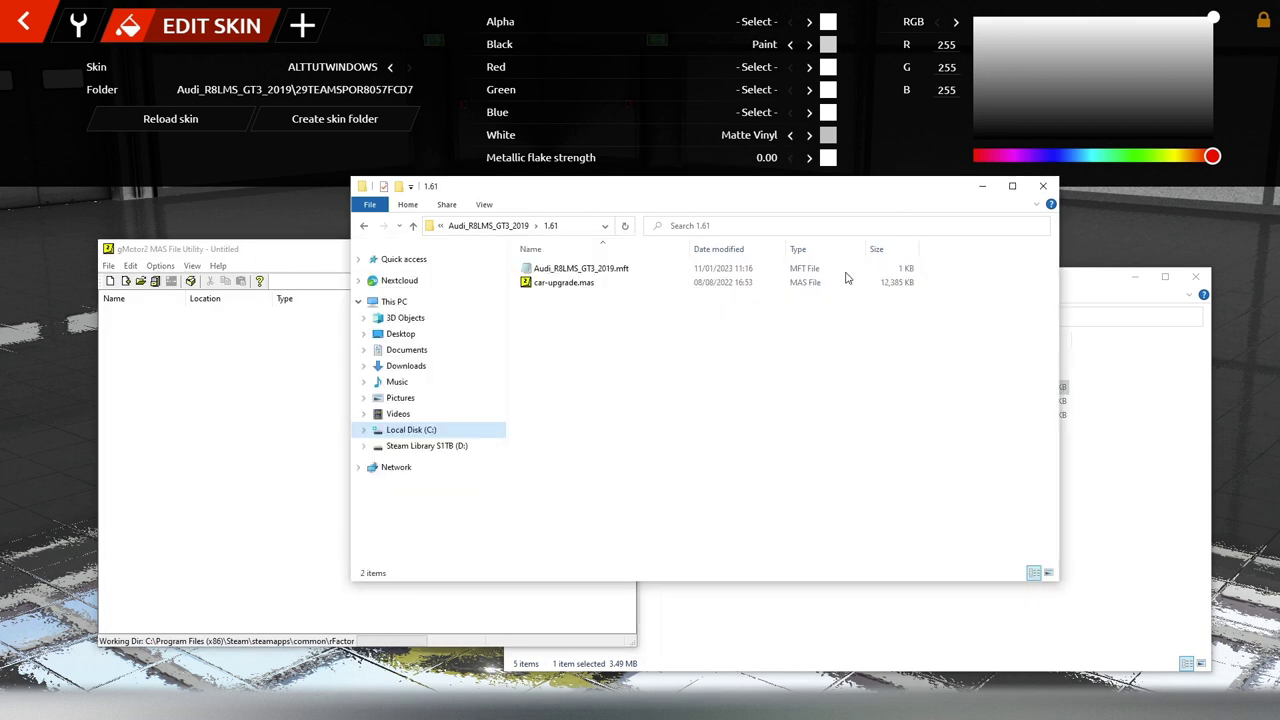
pyautogui.click(575, 284)
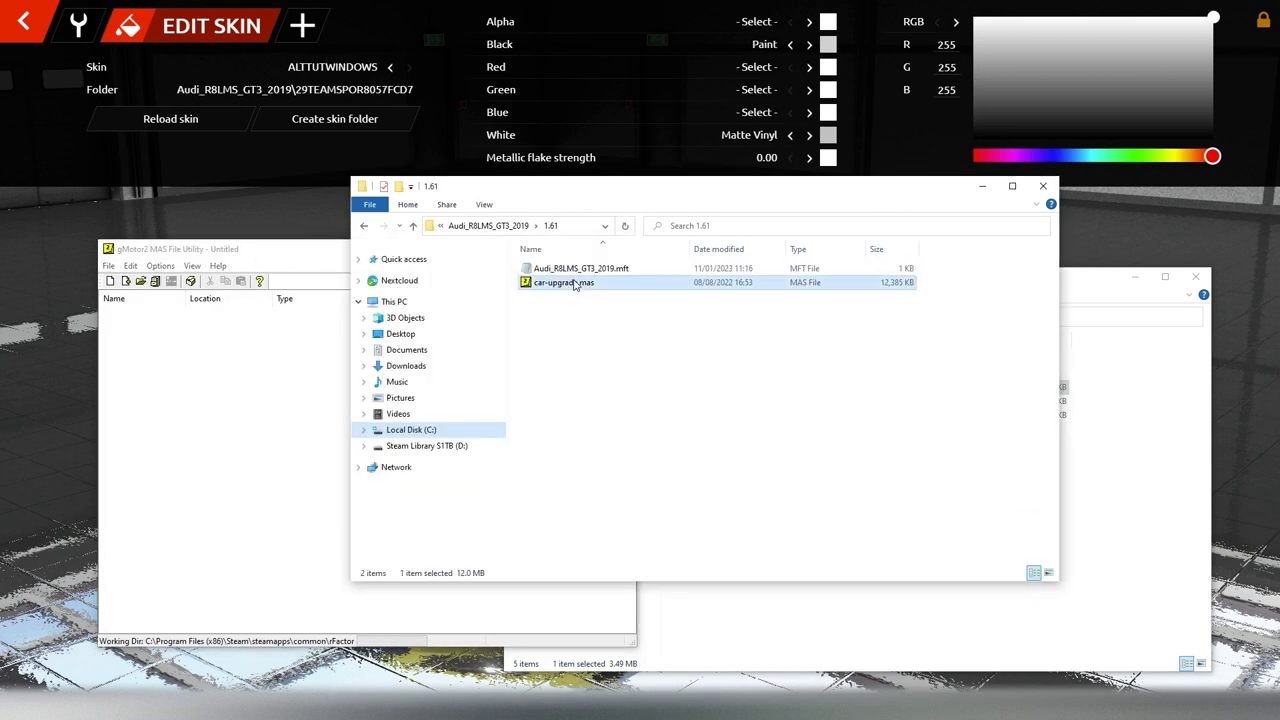
pyautogui.moveTo(575, 284); pyautogui.dragTo(290, 426)
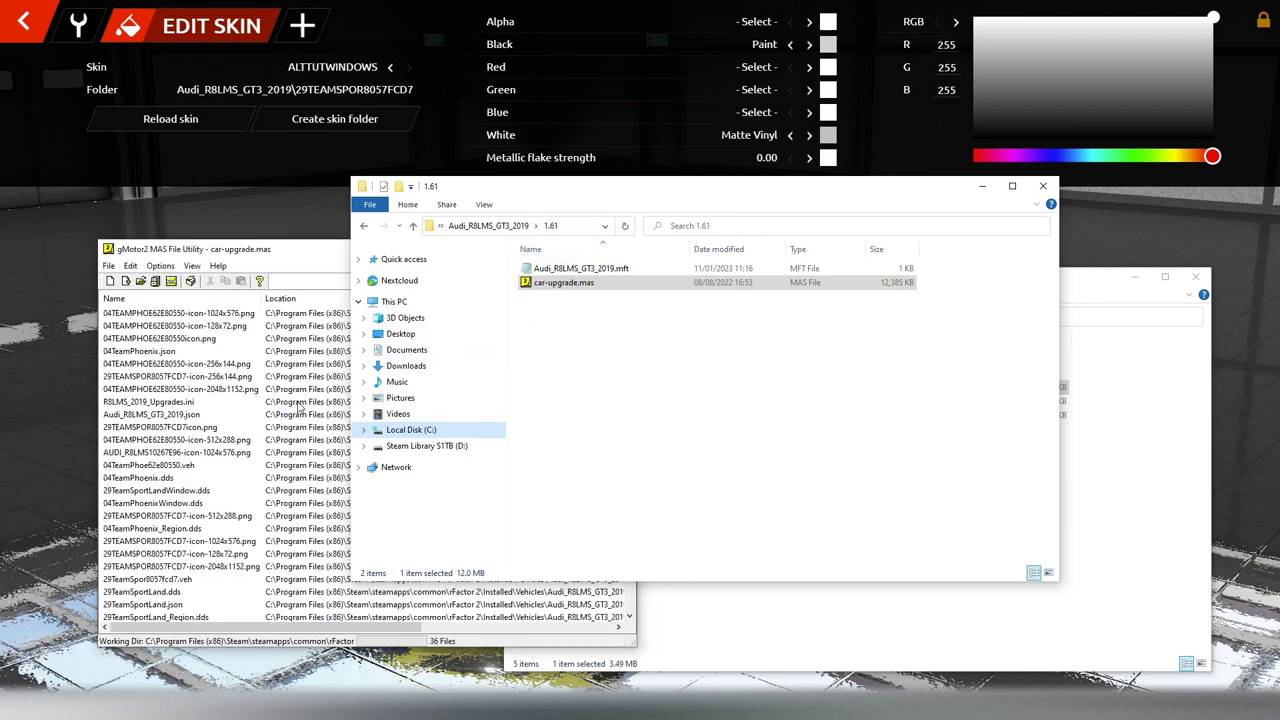
pyautogui.click(323, 262)
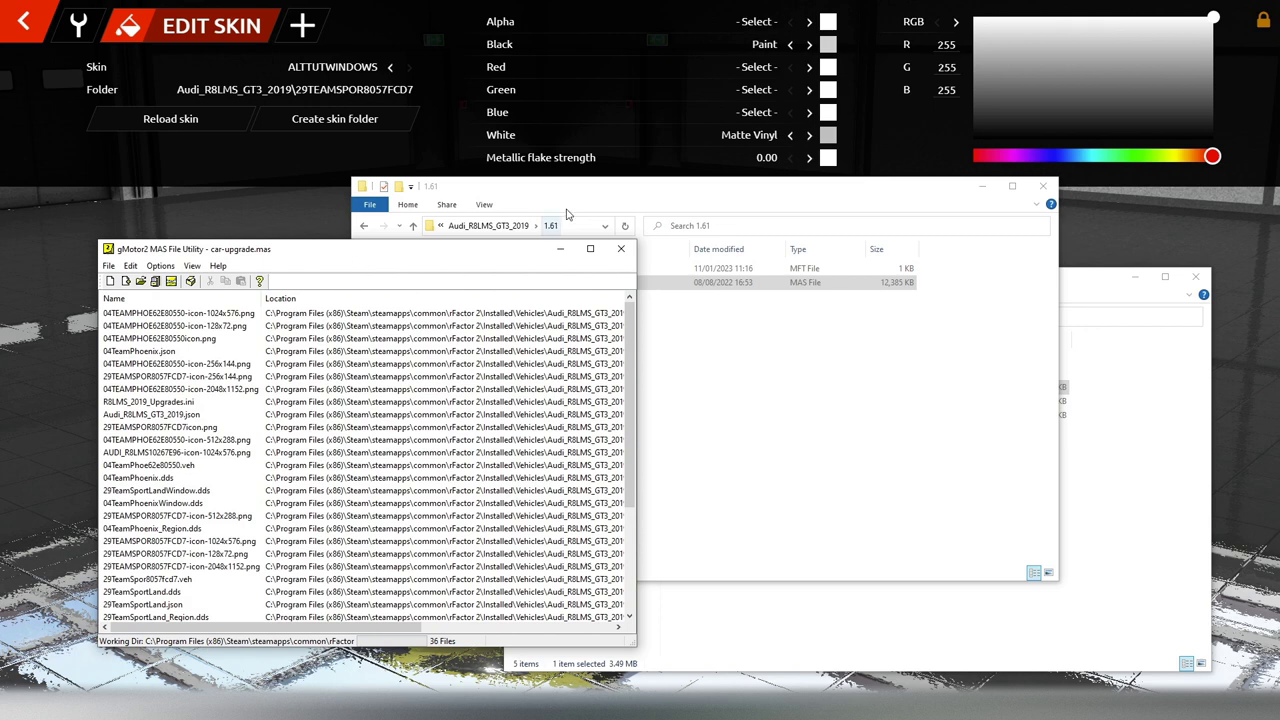
pyautogui.click(171, 299)
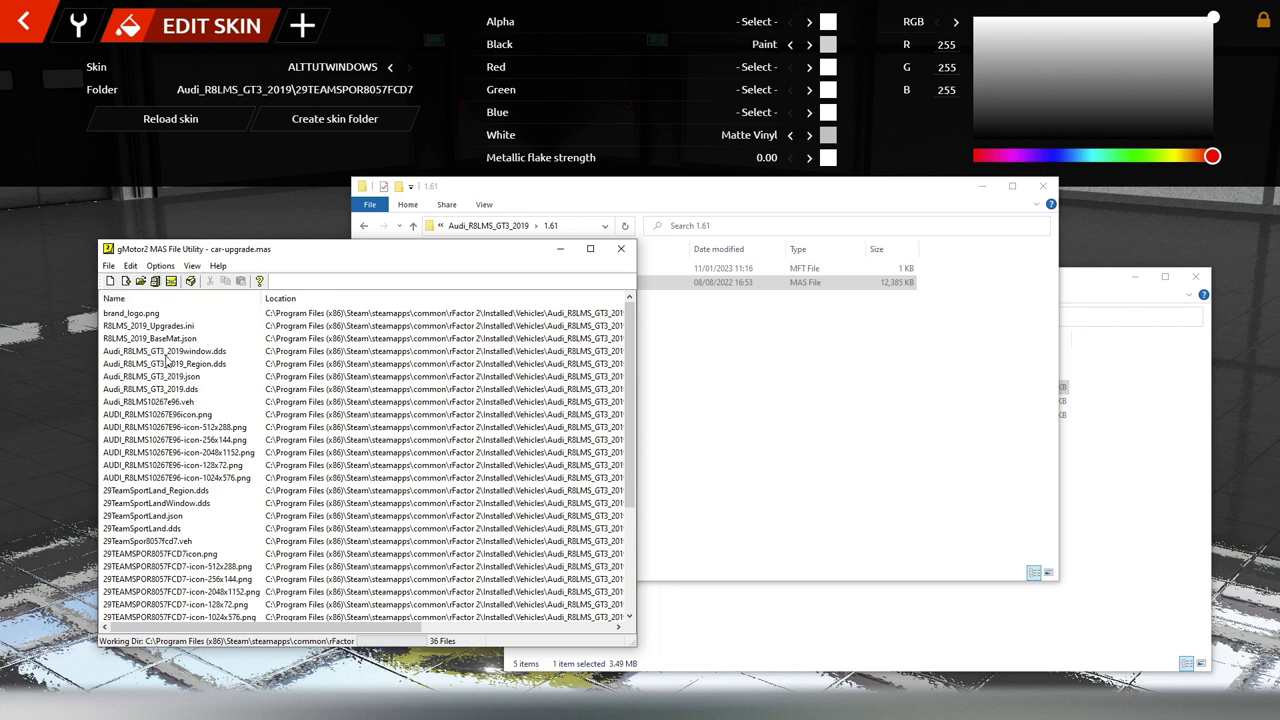
pyautogui.click(165, 352)
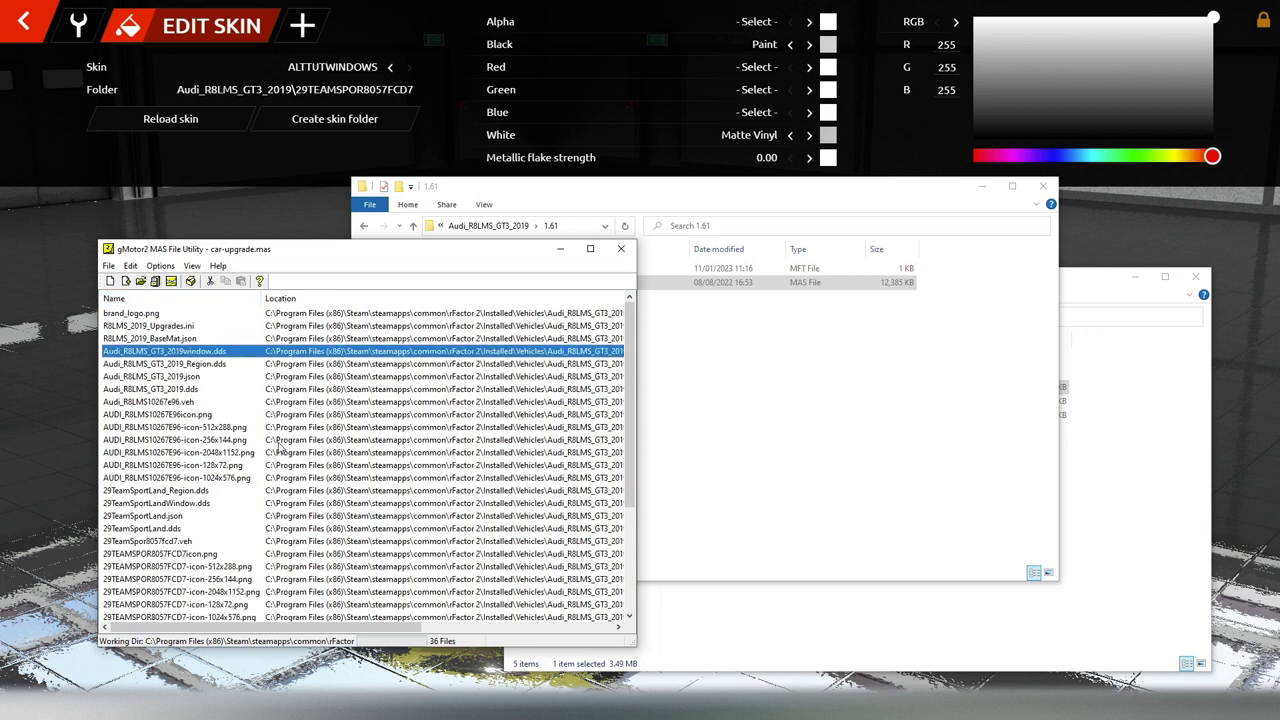
pyautogui.click(1160, 455)
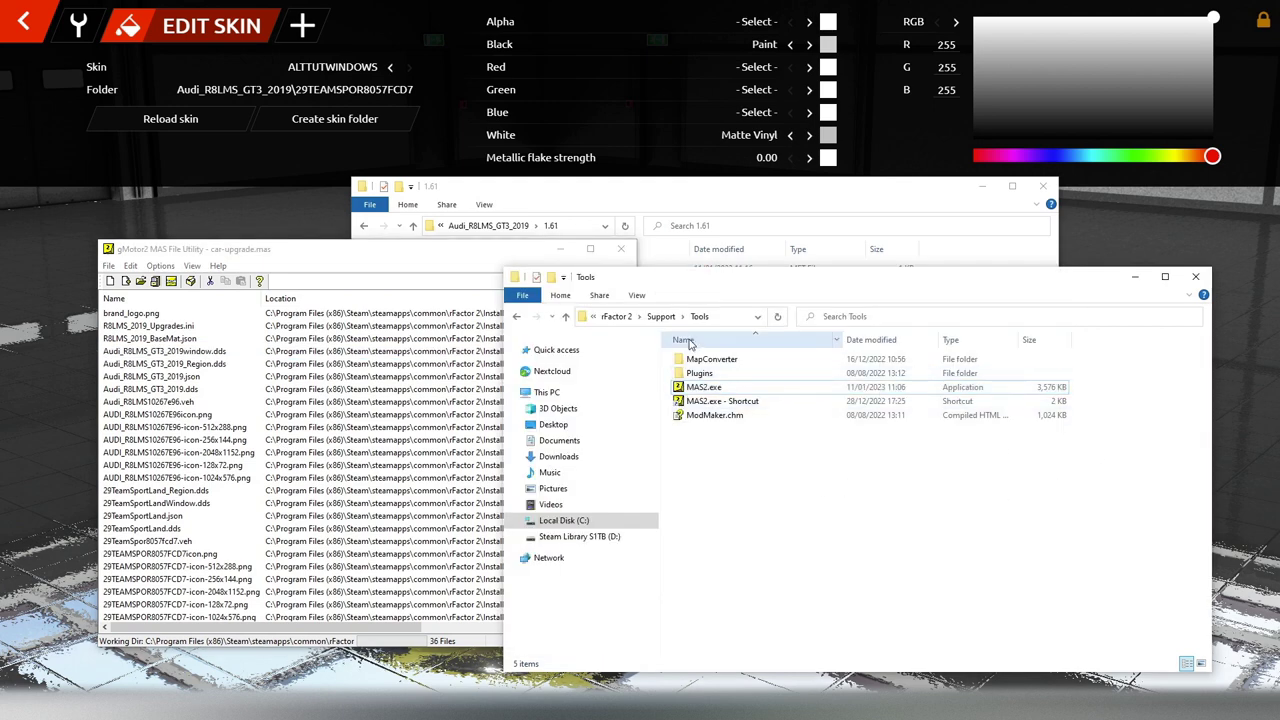
# Step: Open rFactor 2\UserData\player\Settings\Audi_R8LMS_GT3_2019\29TEAMSPOR8057FCD7
pyautogui.click(617, 318)
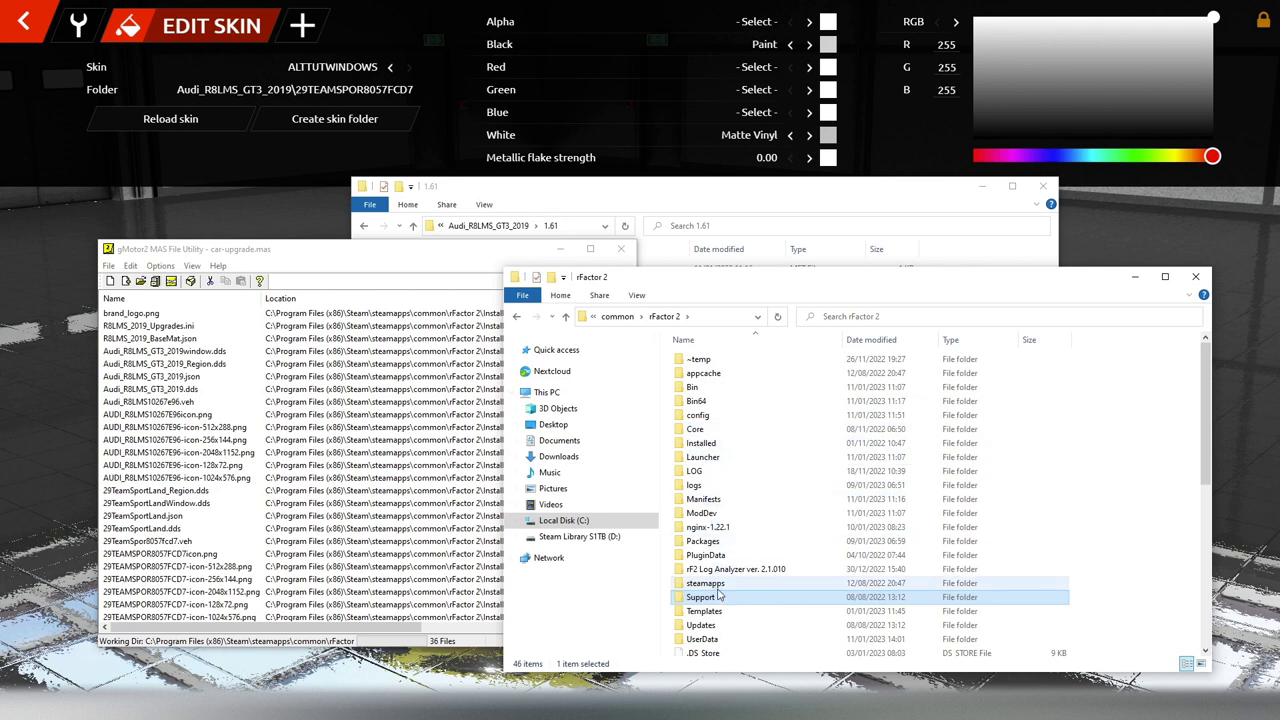
pyautogui.doubleClick(703, 641)
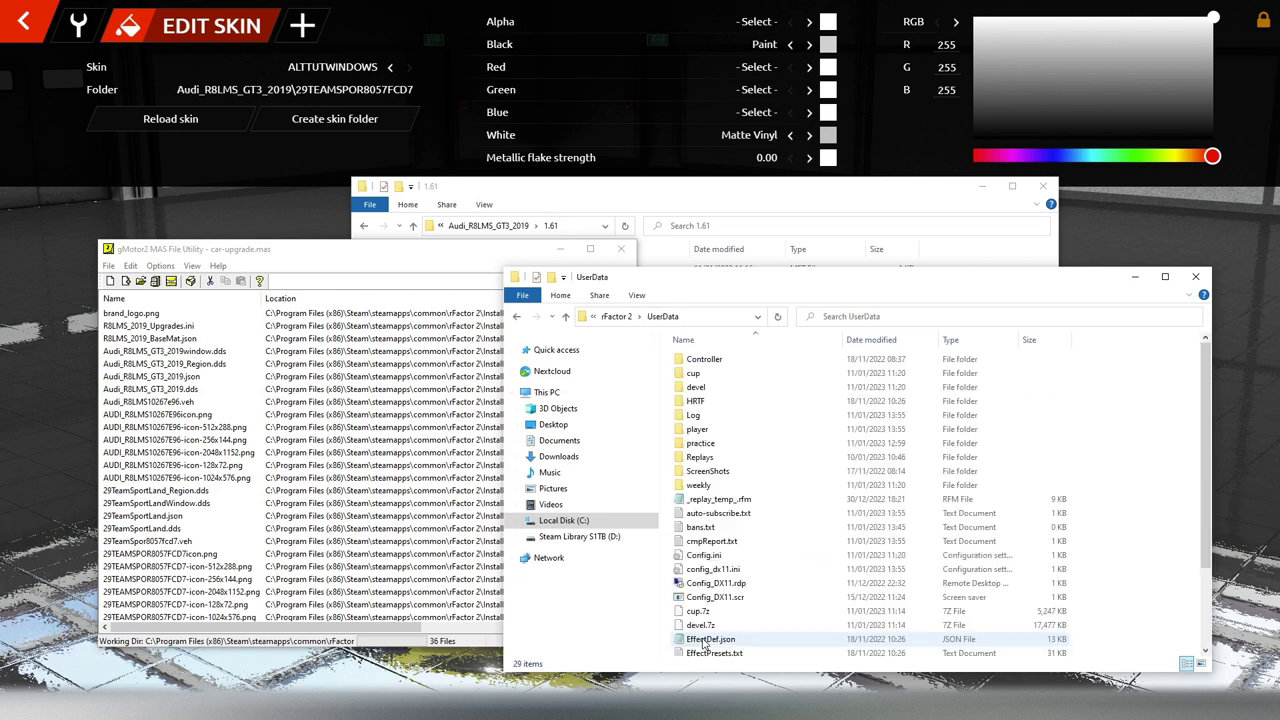
pyautogui.doubleClick(698, 430)
pyautogui.doubleClick(700, 373)
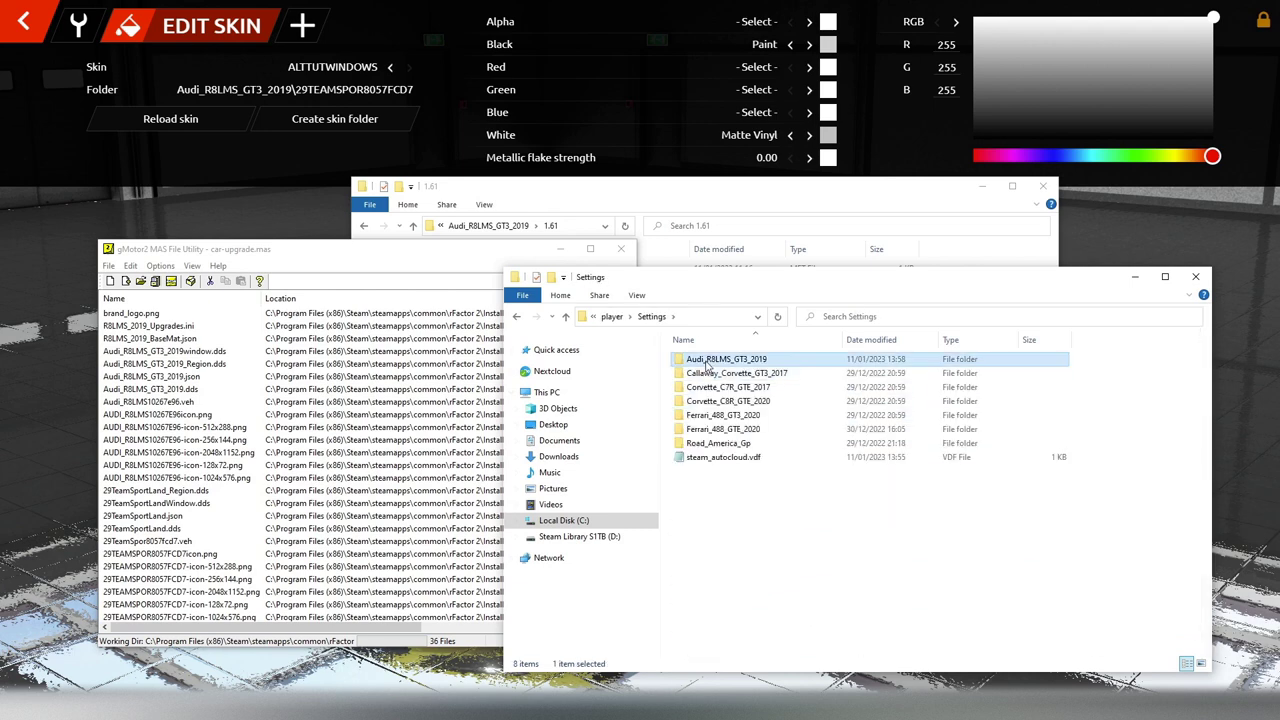
pyautogui.doubleClick(703, 362)
pyautogui.doubleClick(705, 363)
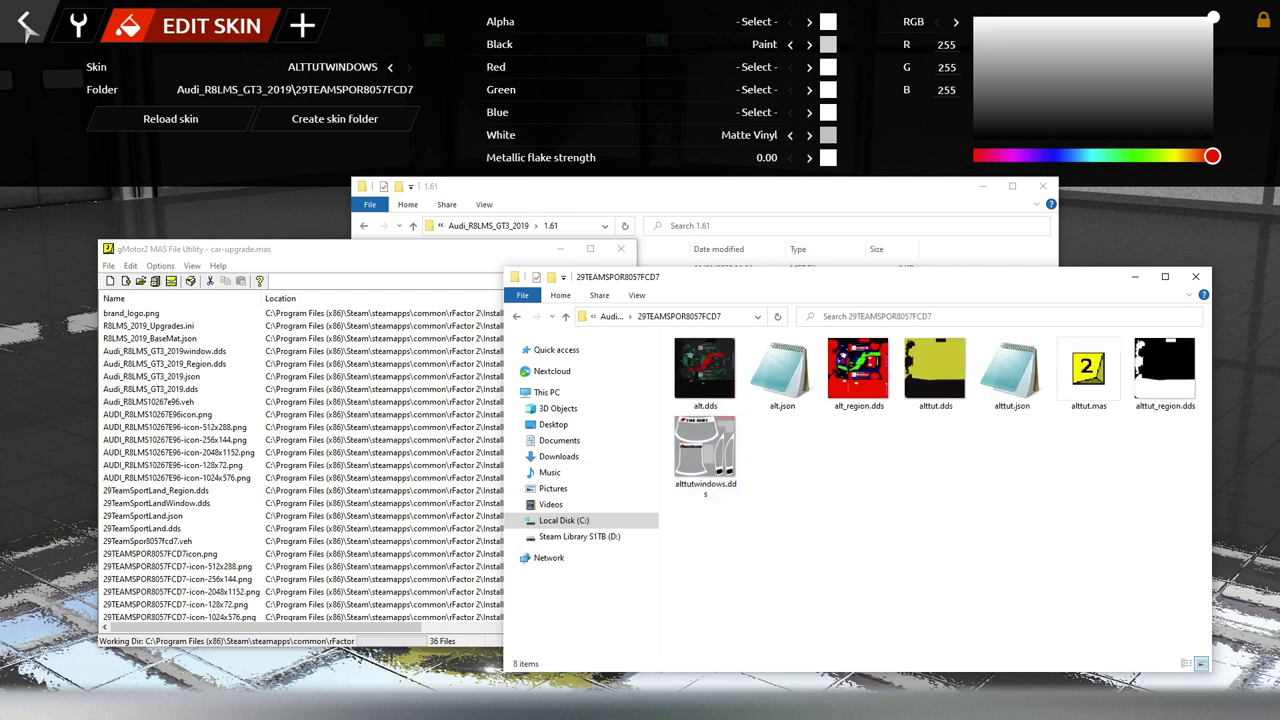
# Step: Rename alttutwindows.dds to alttutwindow.dds by removing the trailing s
pyautogui.rightClick(706, 454)
pyautogui.click(740, 653)
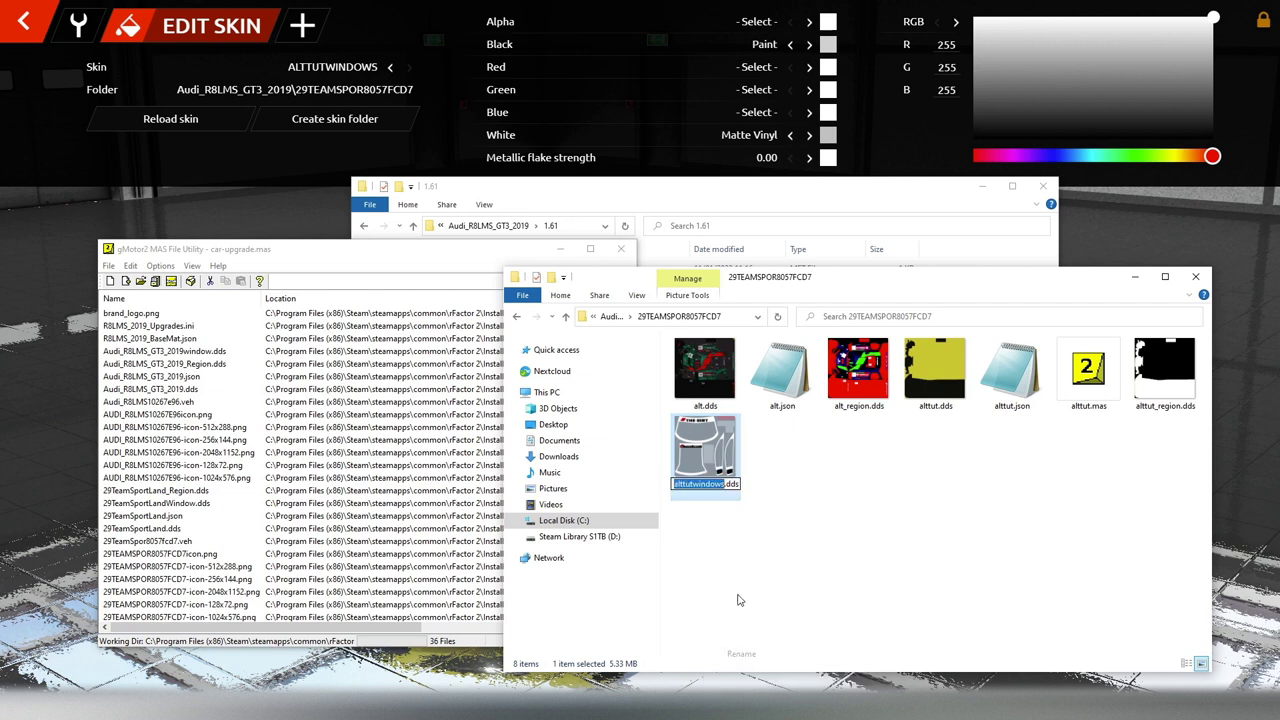
pyautogui.click(722, 485)
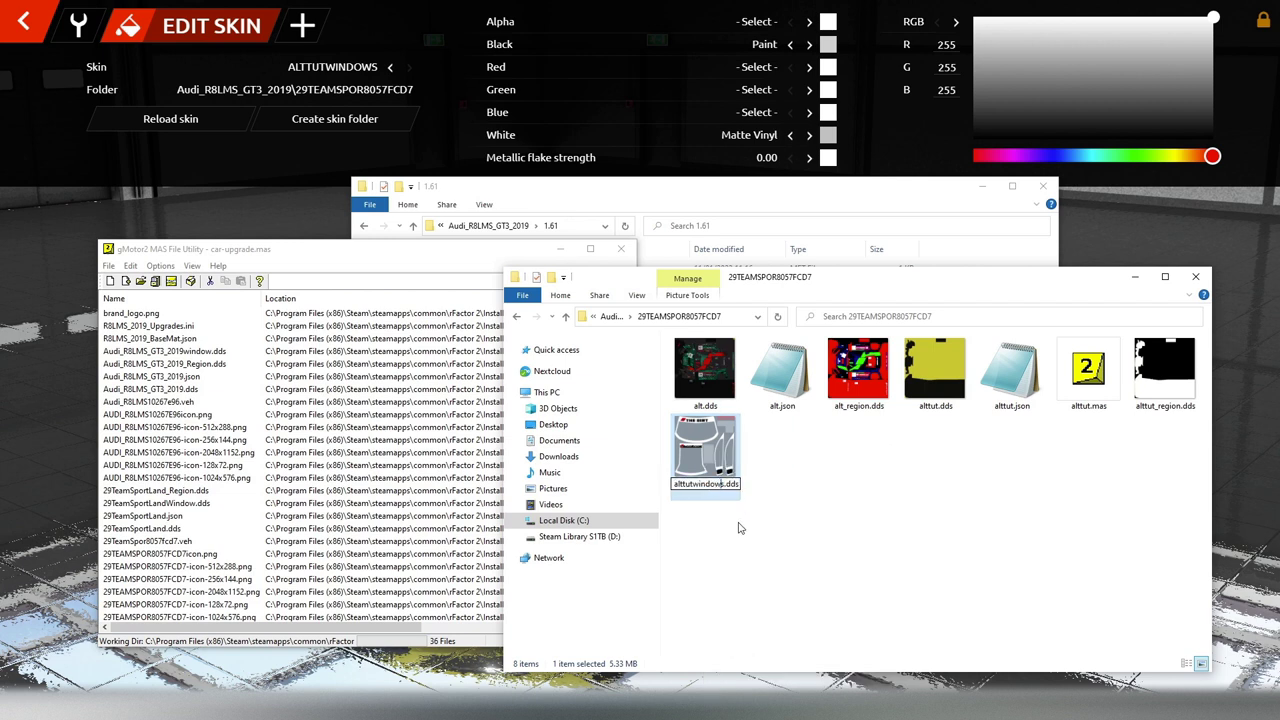
pyautogui.press('Delete')
pyautogui.press('Return')
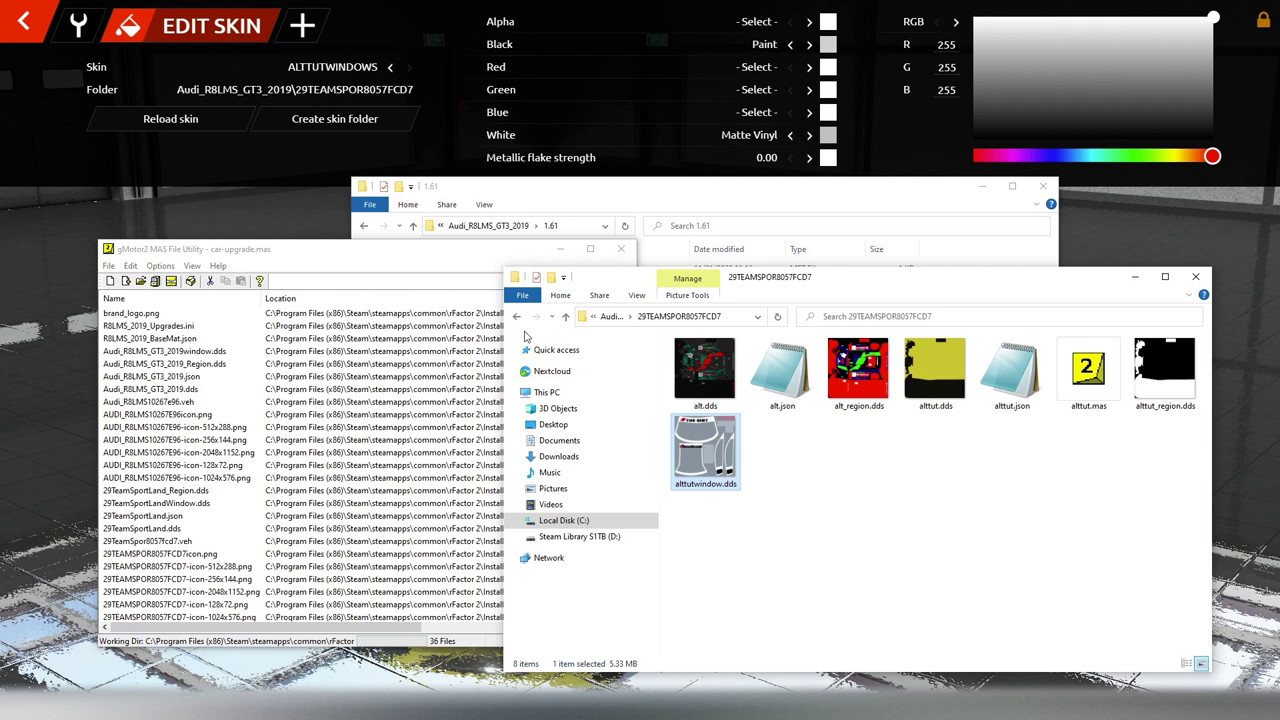
# Step: View the Audi with the ALTTUTWINDOW and ALTTUT skins, orbiting to its front-left and front-right
pyautogui.click(146, 184)
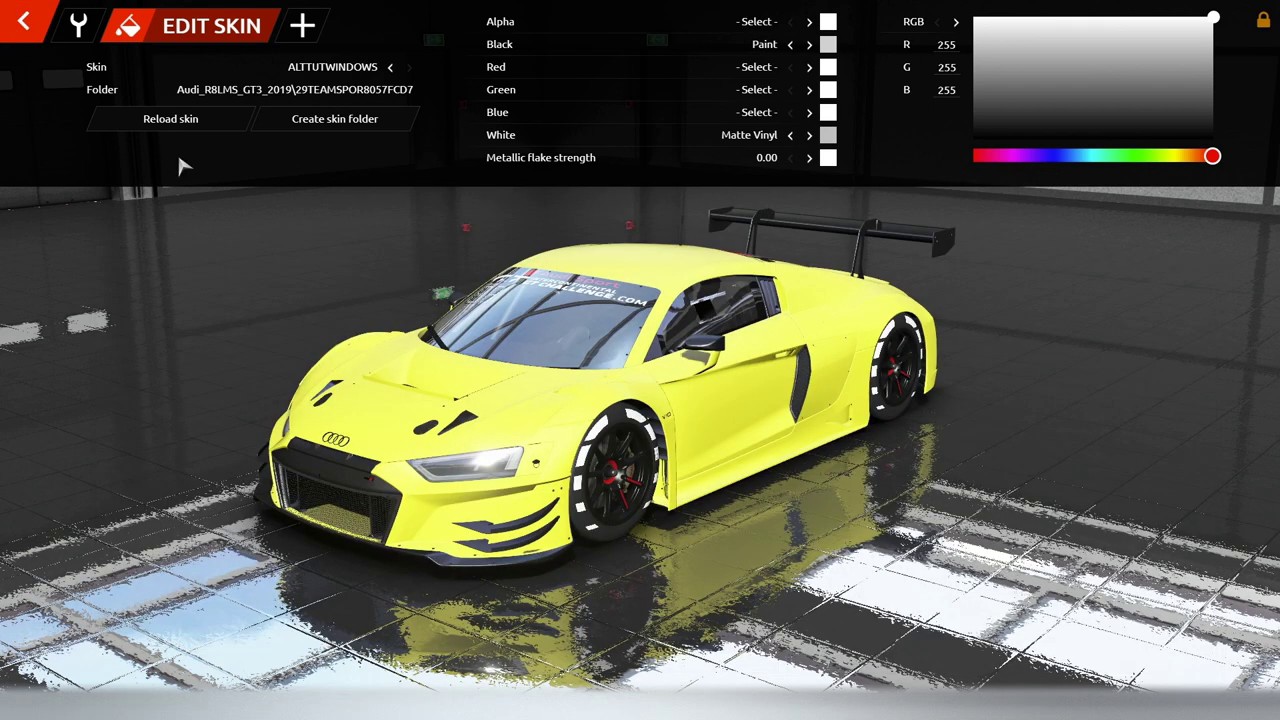
pyautogui.click(390, 67)
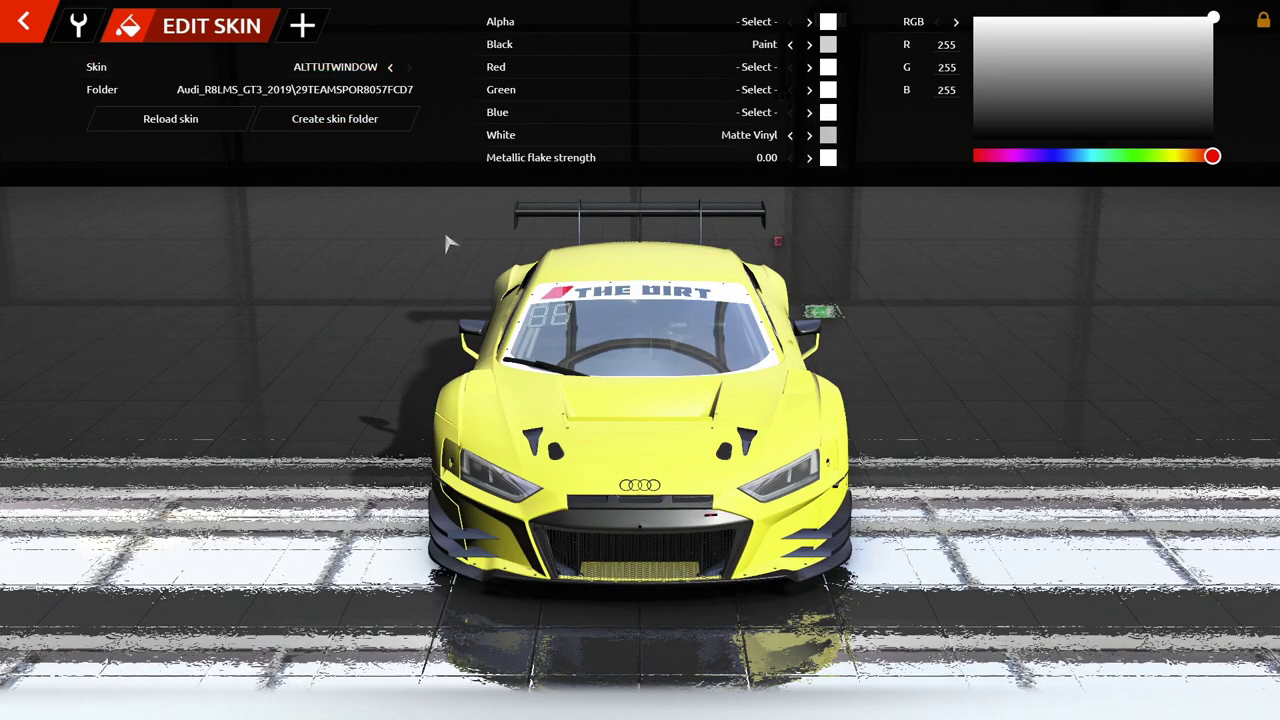
pyautogui.click(390, 66)
pyautogui.moveTo(668, 418); pyautogui.dragTo(297, 380)
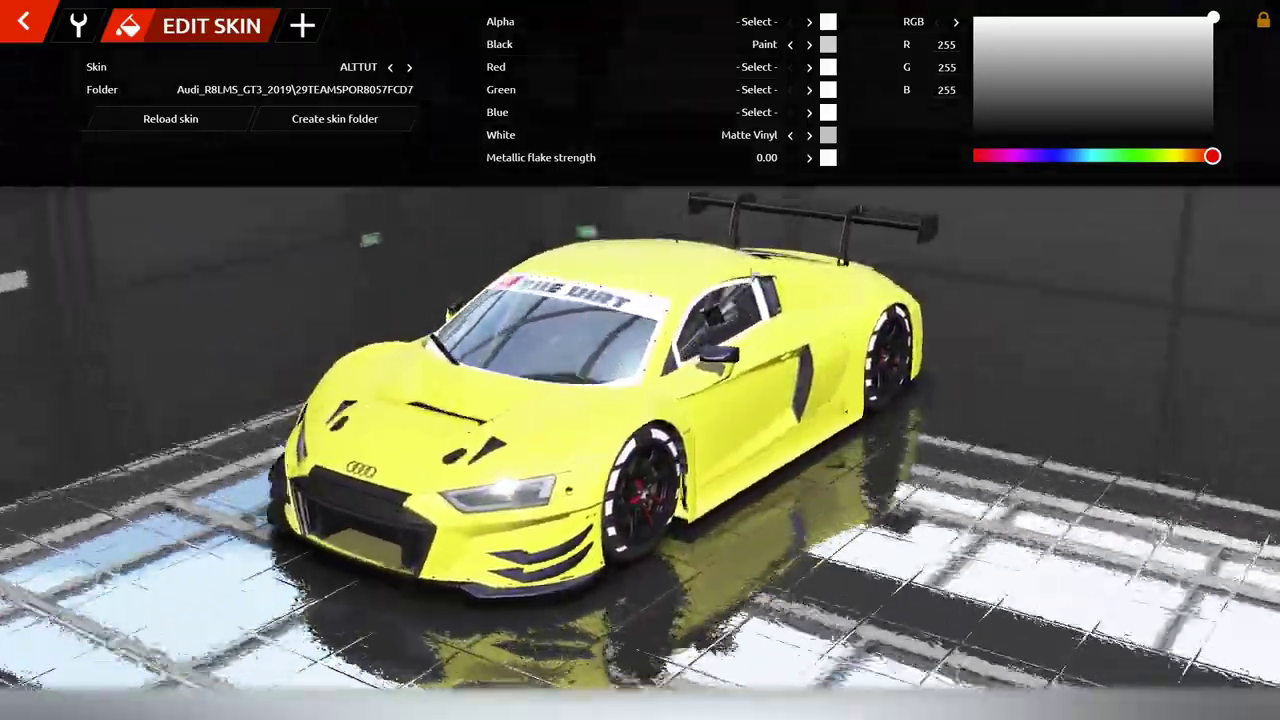
pyautogui.moveTo(420, 390); pyautogui.dragTo(520, 430)
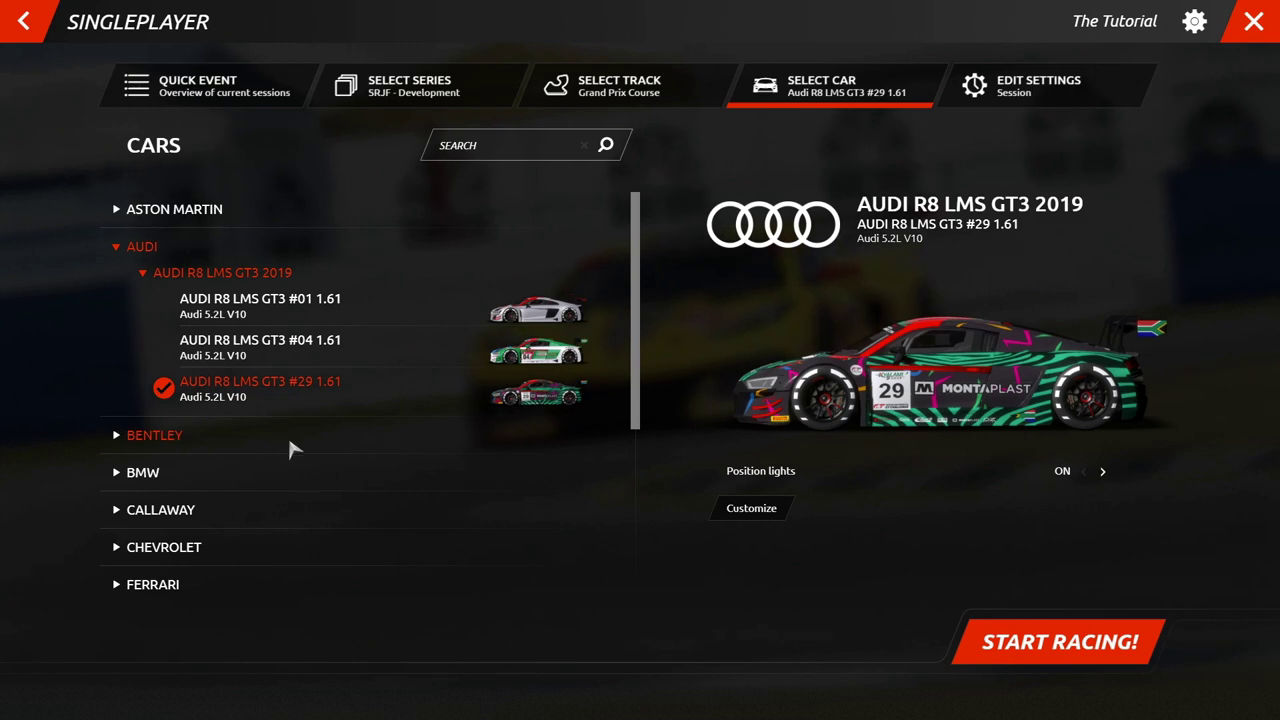
# Step: Pick the Callaway Corvette C7 GT3-R #632 from the CALLAWAY list and open its Edit Skin screen
pyautogui.click(232, 510)
pyautogui.scroll(-3, 234, 506)
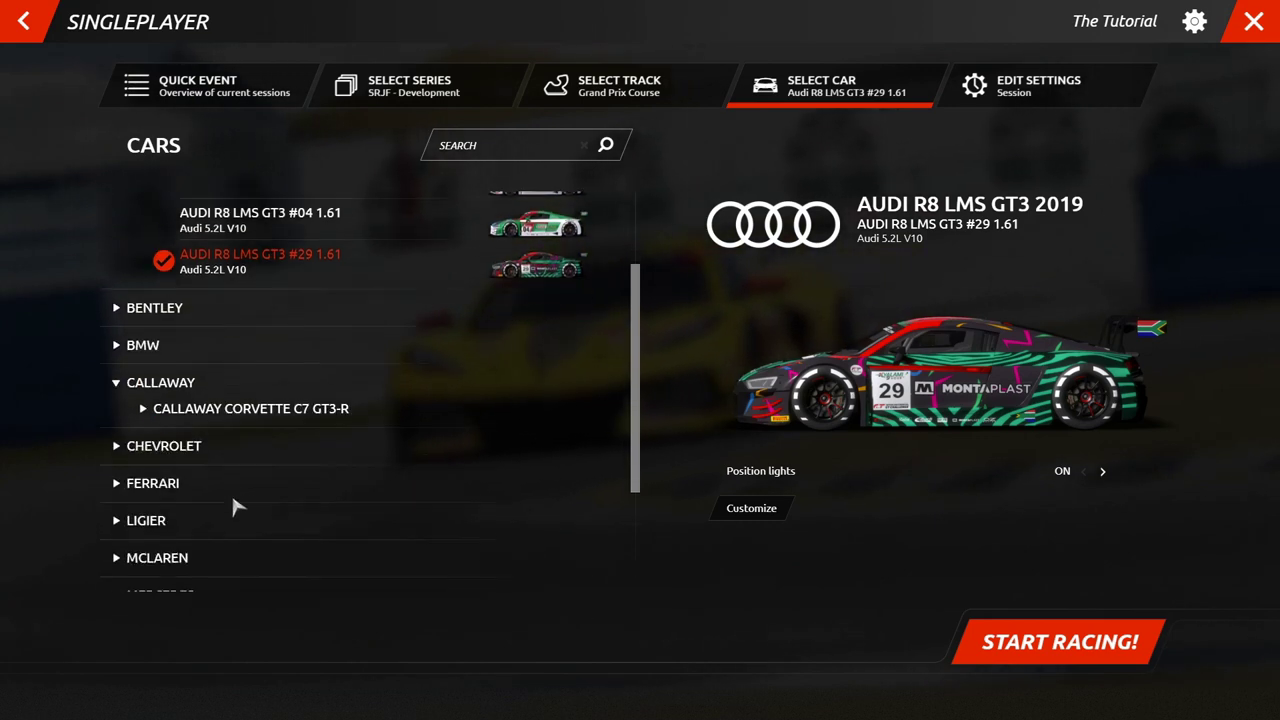
pyautogui.click(289, 407)
pyautogui.scroll(-3, 405, 484)
pyautogui.scroll(-4, 405, 484)
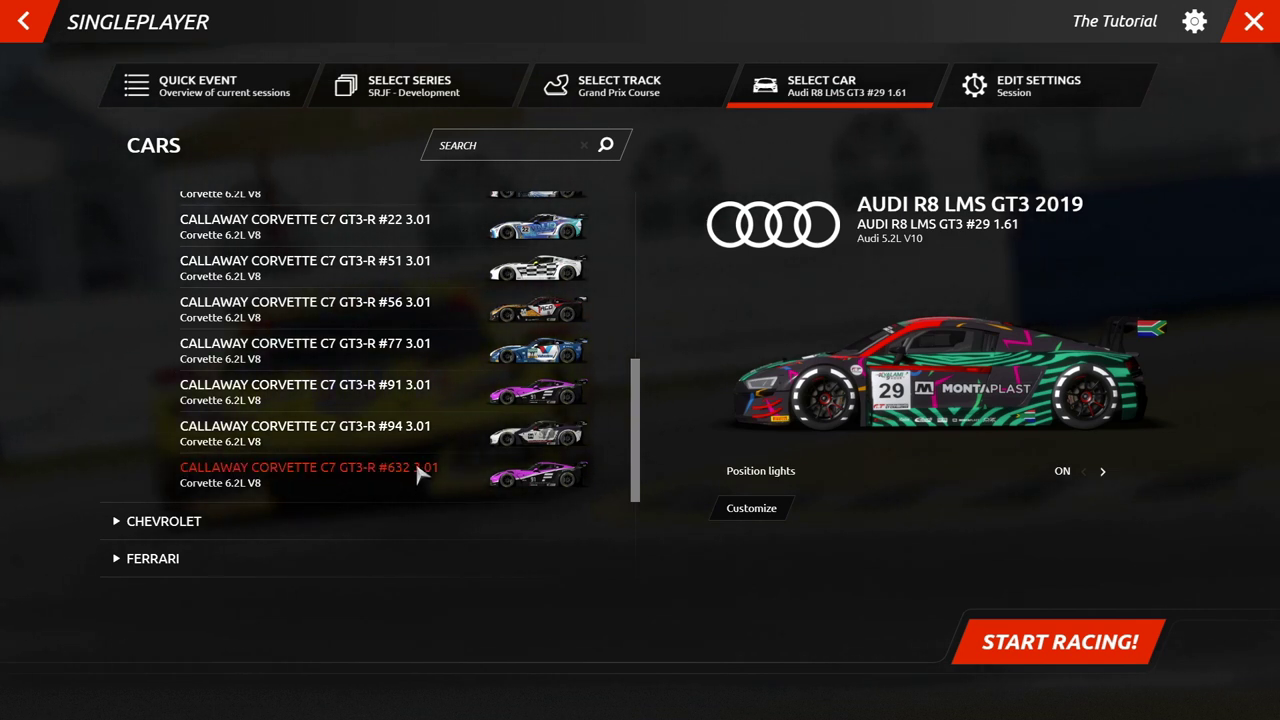
pyautogui.click(421, 476)
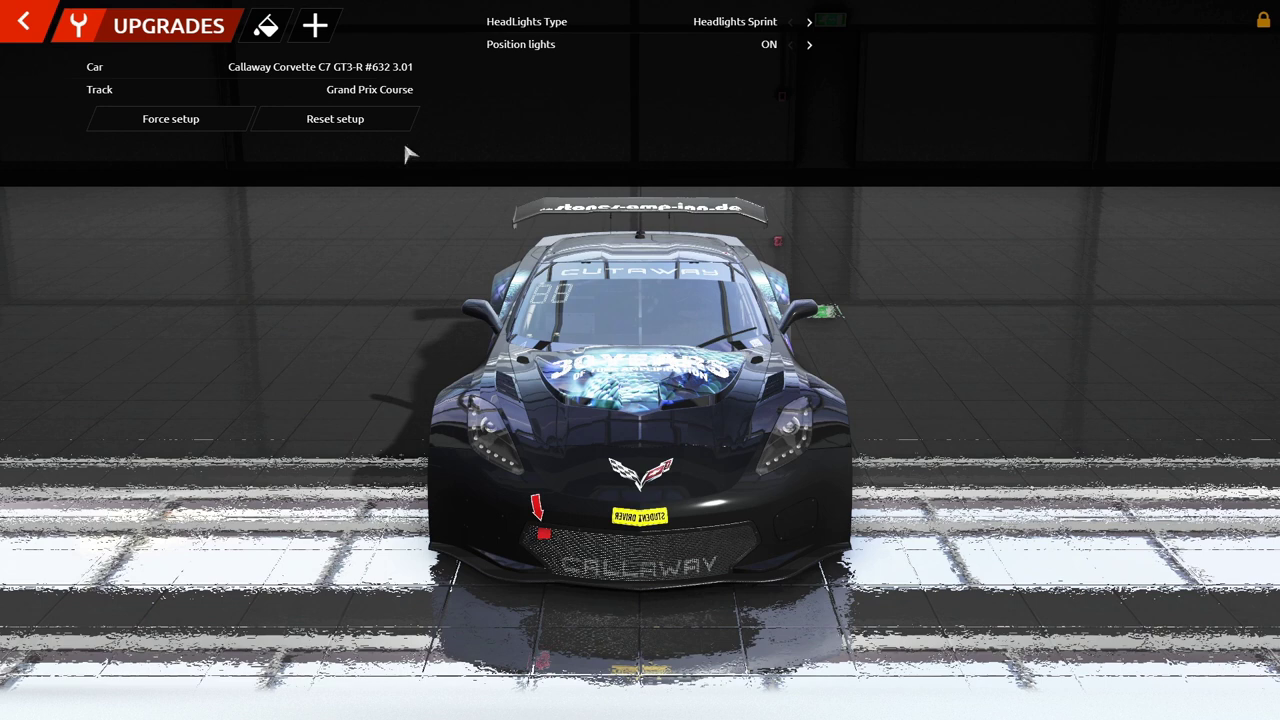
pyautogui.click(265, 30)
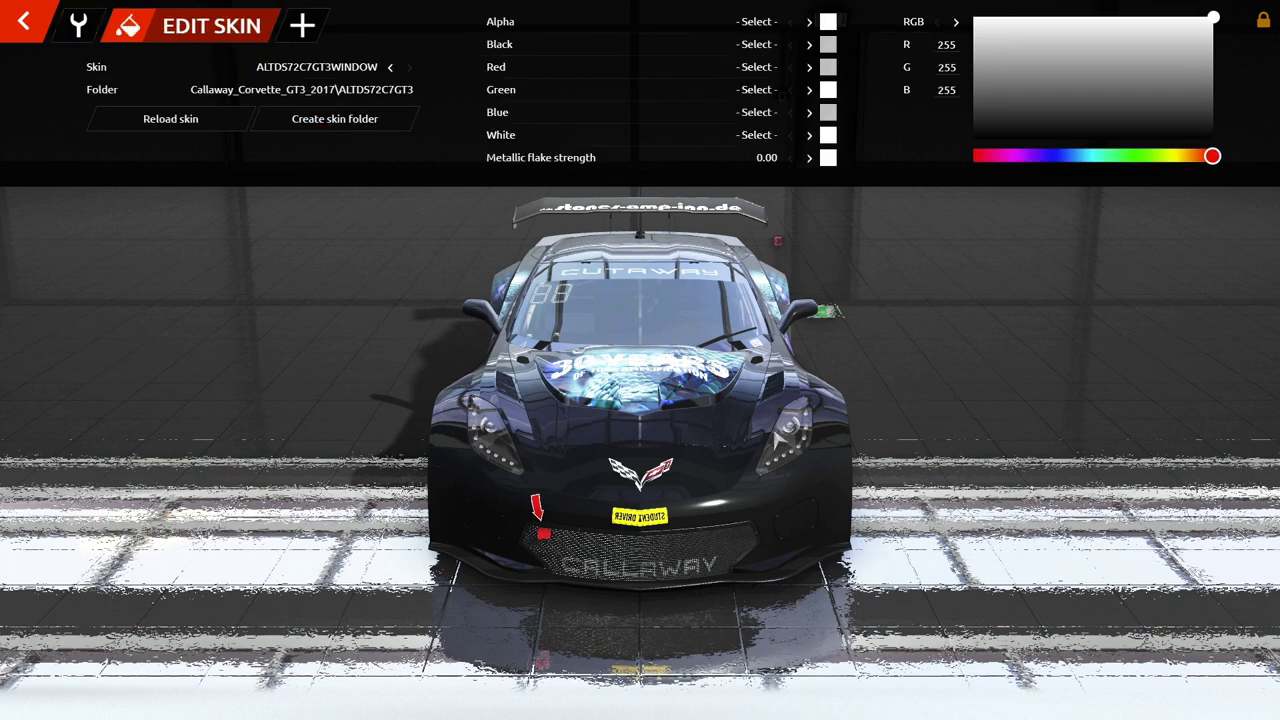
# Step: Switch the Corvette to the ALTDS72C7GT3 skin and view its blue livery front to rear
pyautogui.click(390, 67)
pyautogui.click(390, 67)
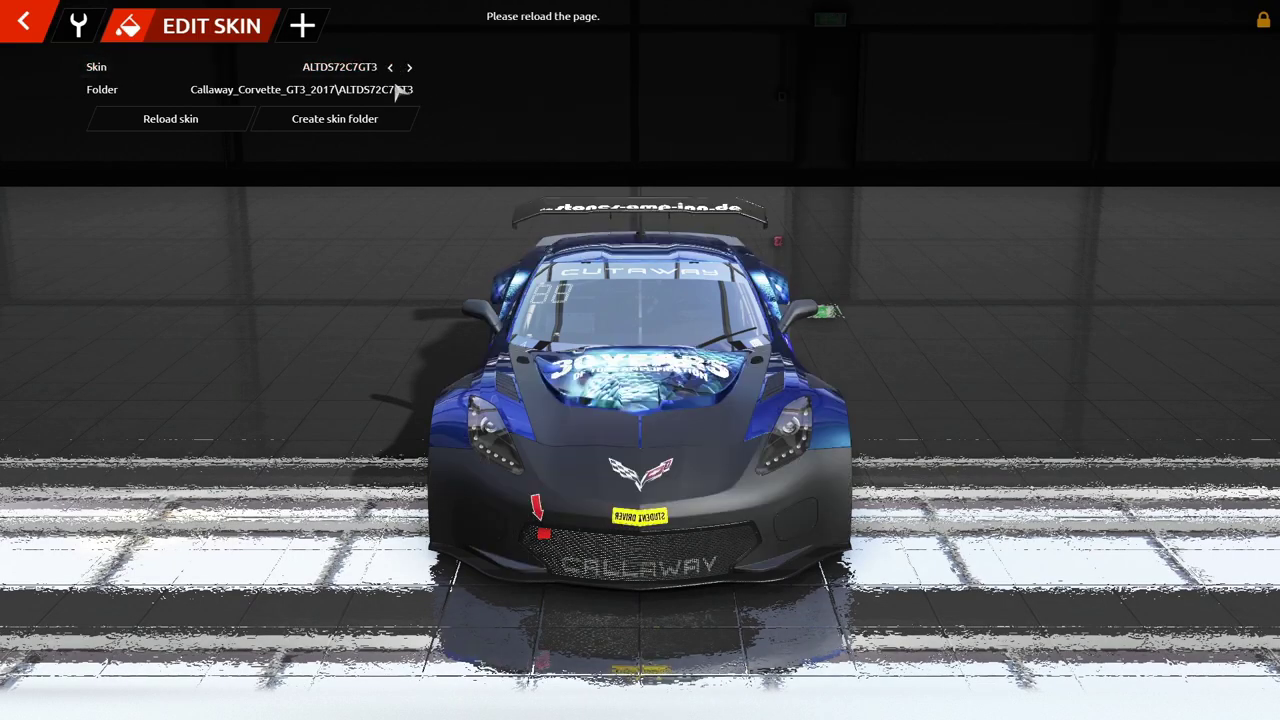
pyautogui.moveTo(430, 400)
pyautogui.mouseDown()
pyautogui.moveTo(524, 558)
pyautogui.moveTo(650, 545)
pyautogui.moveTo(560, 535)
pyautogui.moveTo(676, 480)
pyautogui.moveTo(600, 306)
pyautogui.moveTo(629, 314)
pyautogui.moveTo(598, 347)
pyautogui.moveTo(625, 310)
pyautogui.moveTo(570, 335)
pyautogui.moveTo(400, 355)
pyautogui.mouseUp()
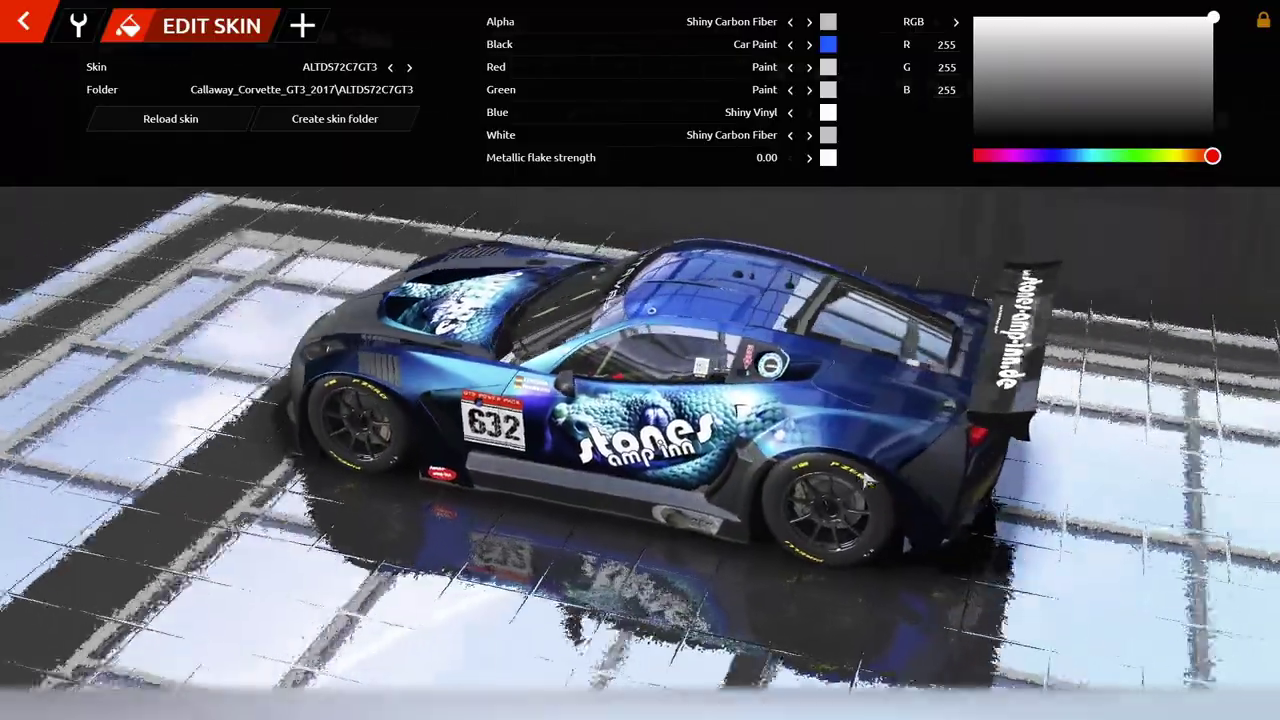
pyautogui.moveTo(865, 480); pyautogui.dragTo(800, 390)
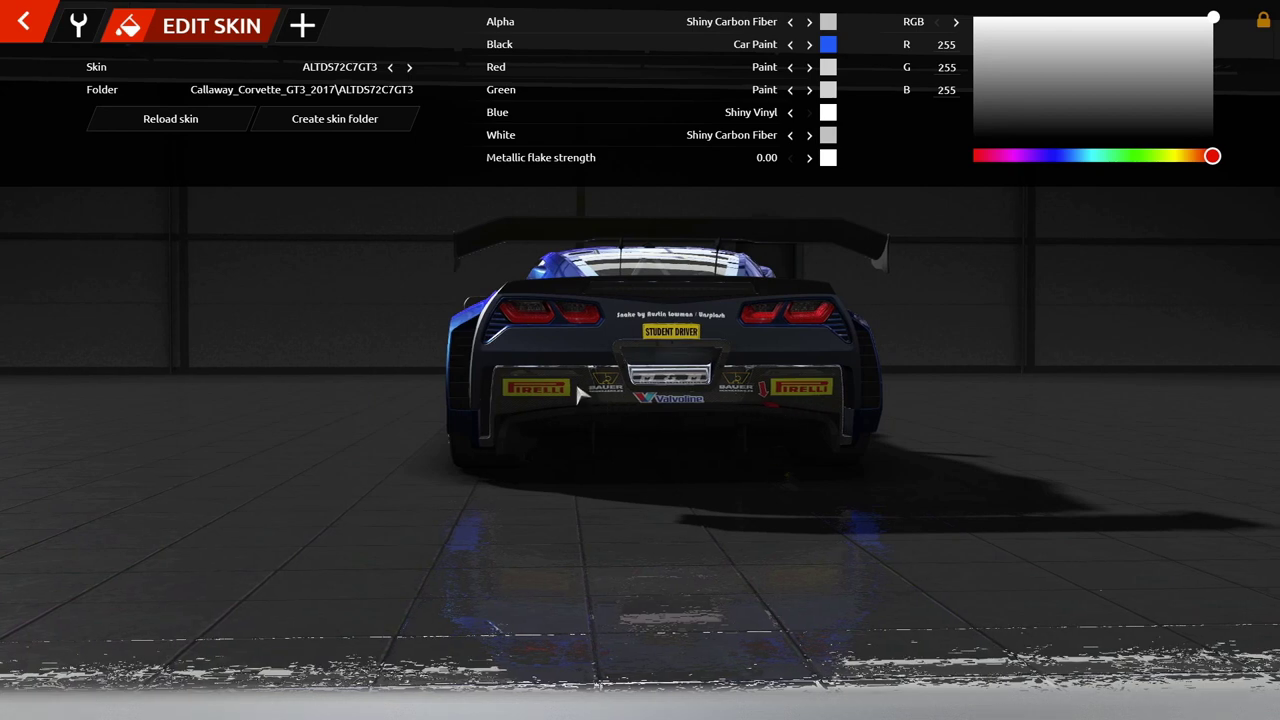
pyautogui.moveTo(556, 384); pyautogui.dragTo(86, 563)
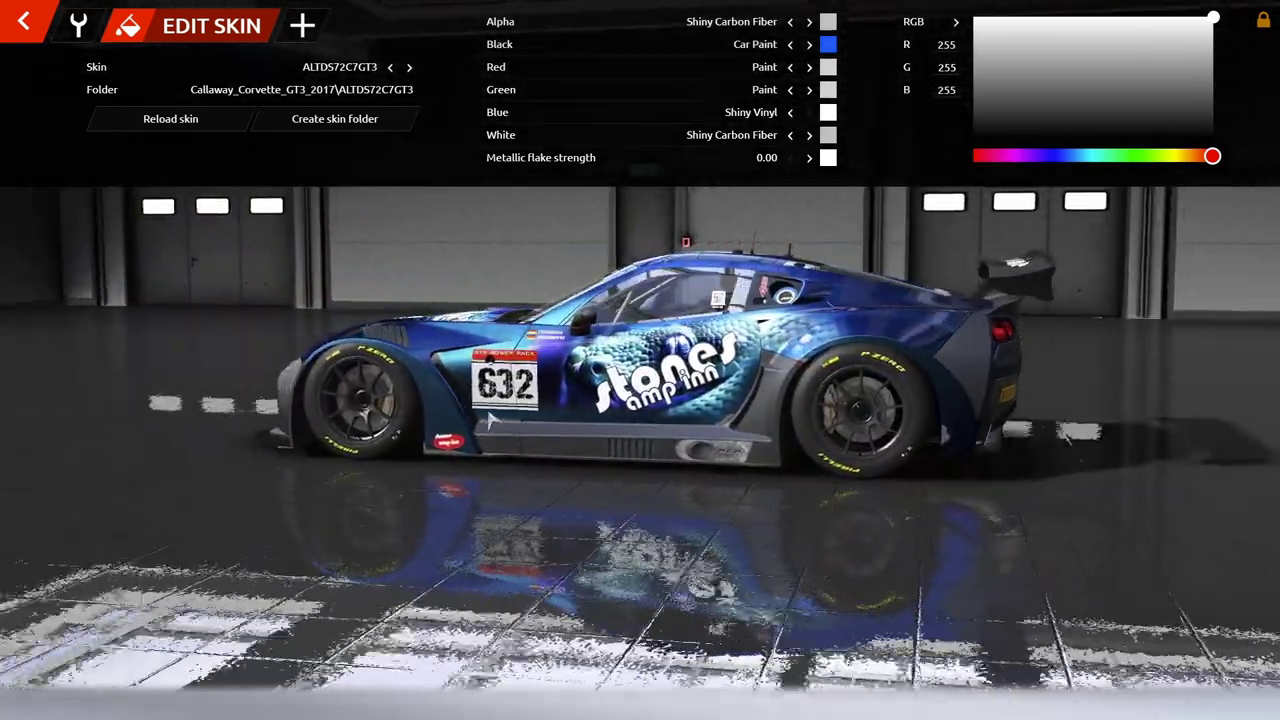
# Step: In File Explorer, go to C:\Program Files (x86)\Steam\steamapps\workshop\content\365960
pyautogui.hotkey('alt', 'Tab')
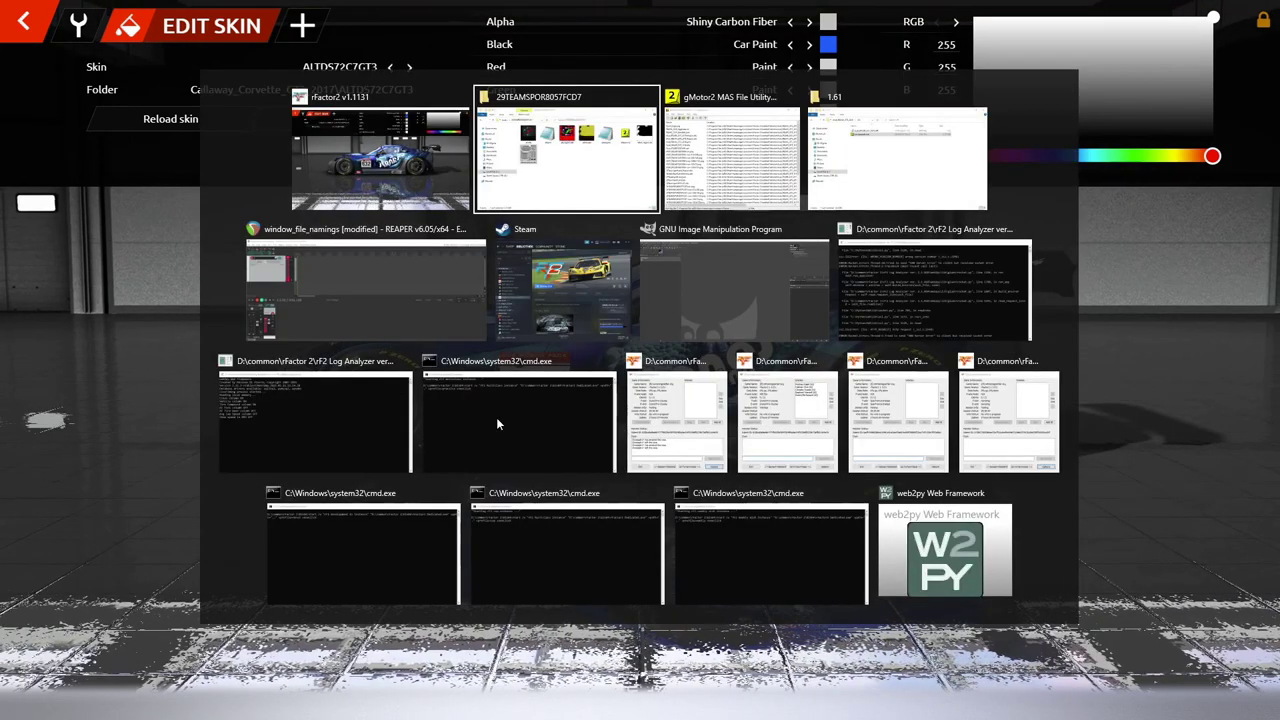
pyautogui.hotkey('alt', 'Tab')
pyautogui.hotkey('alt', 'Tab')
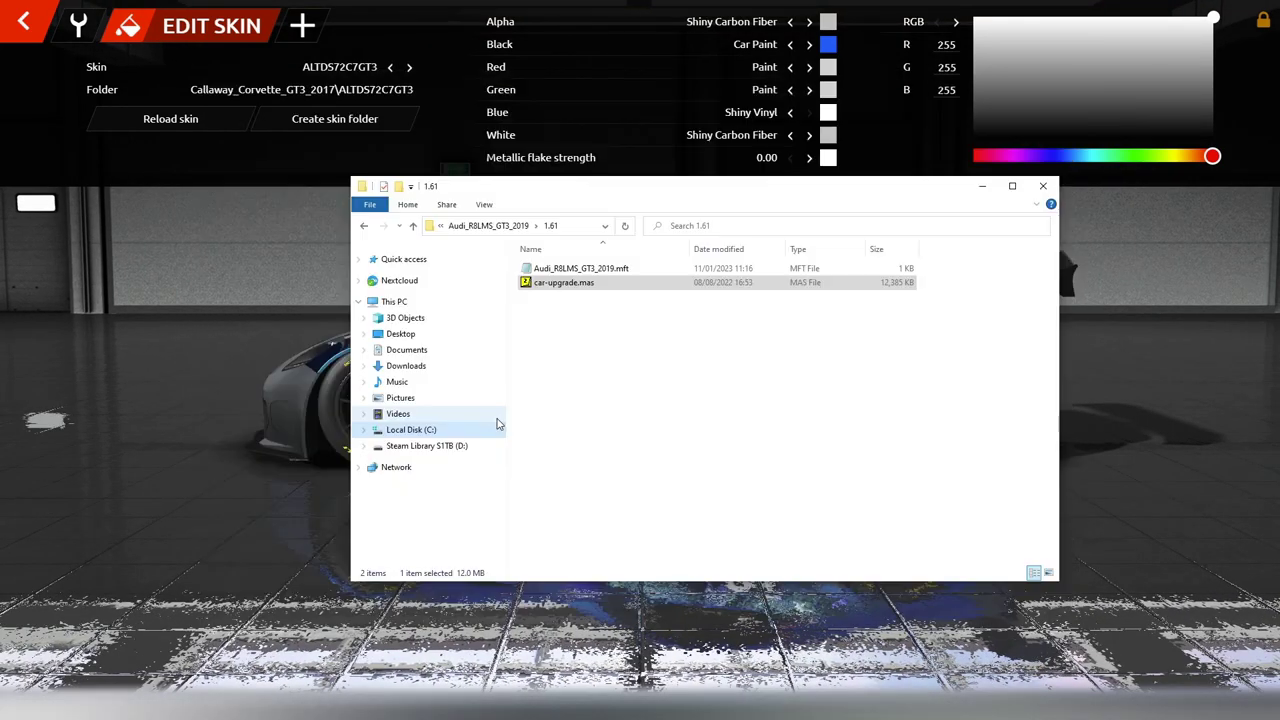
pyautogui.click(415, 431)
pyautogui.doubleClick(566, 353)
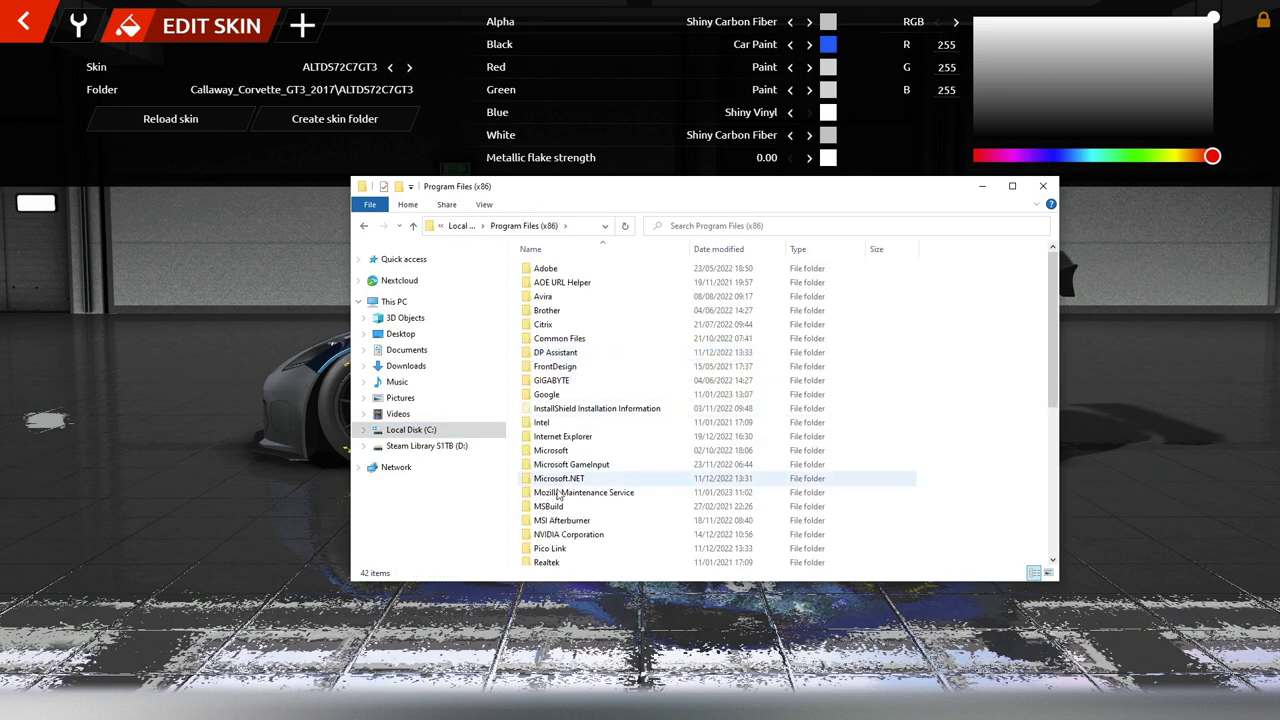
pyautogui.scroll(-6, 563, 480)
pyautogui.doubleClick(548, 474)
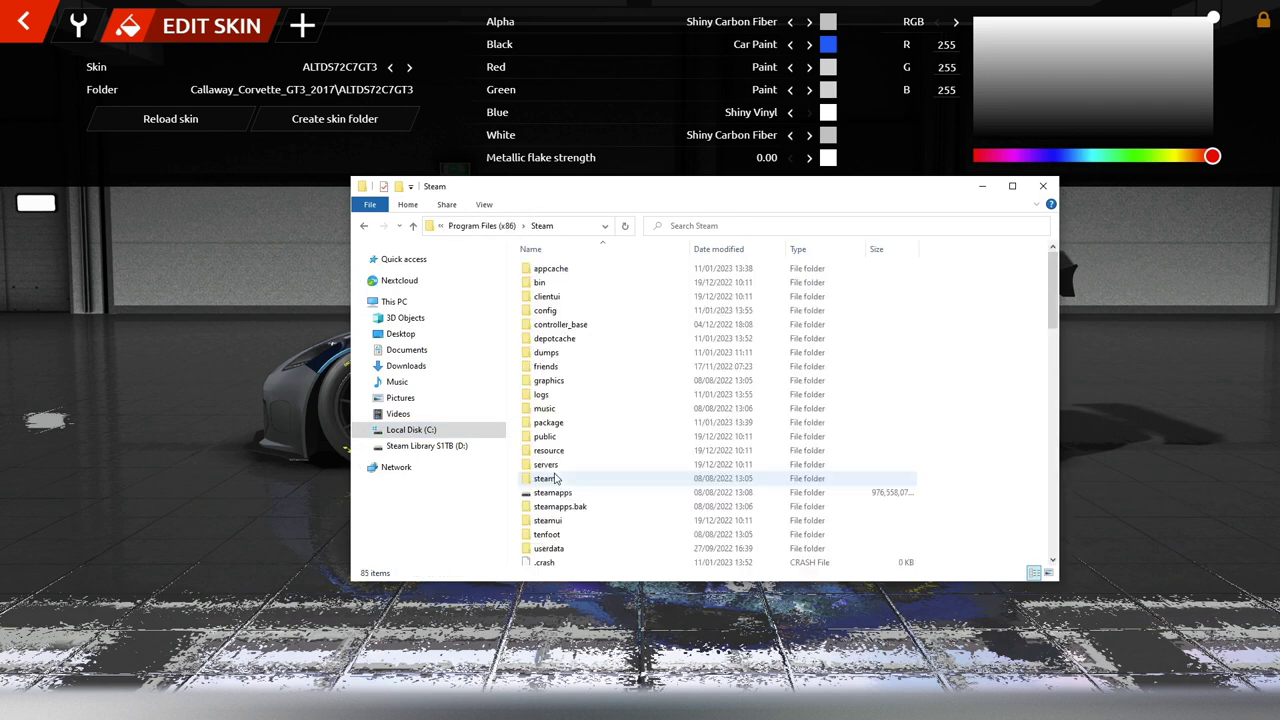
pyautogui.doubleClick(566, 492)
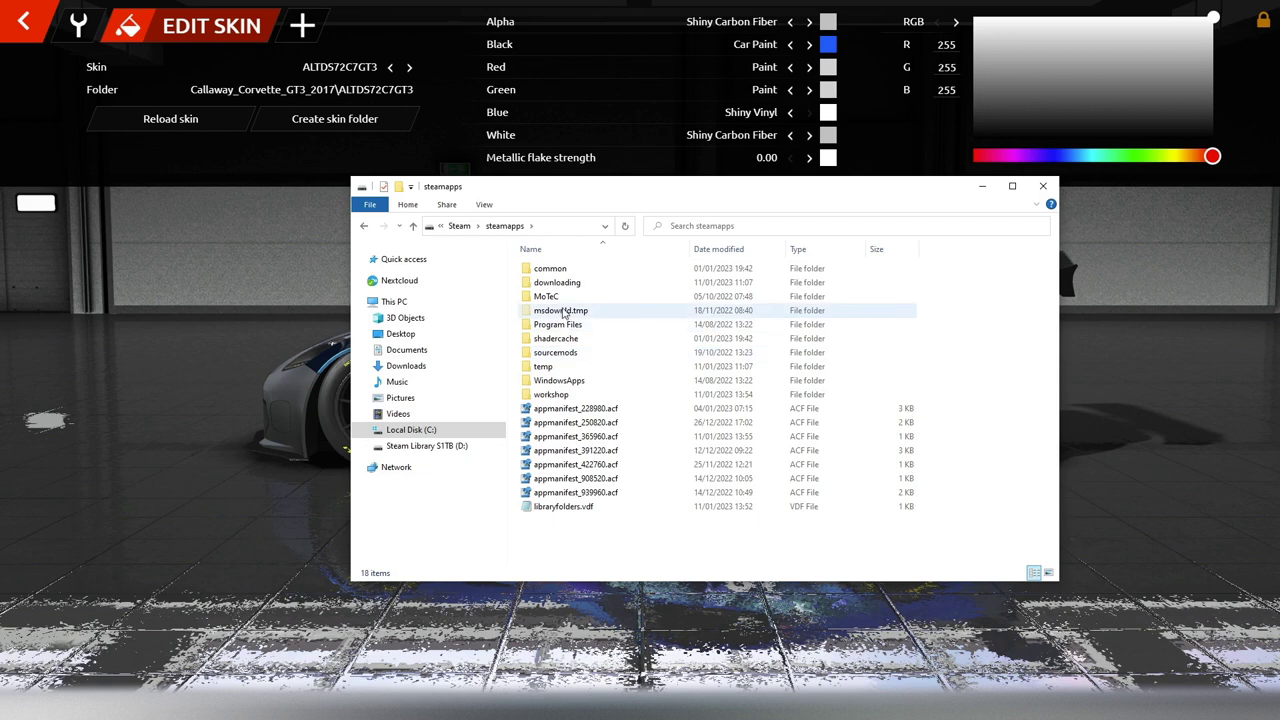
pyautogui.doubleClick(560, 398)
pyautogui.doubleClick(558, 269)
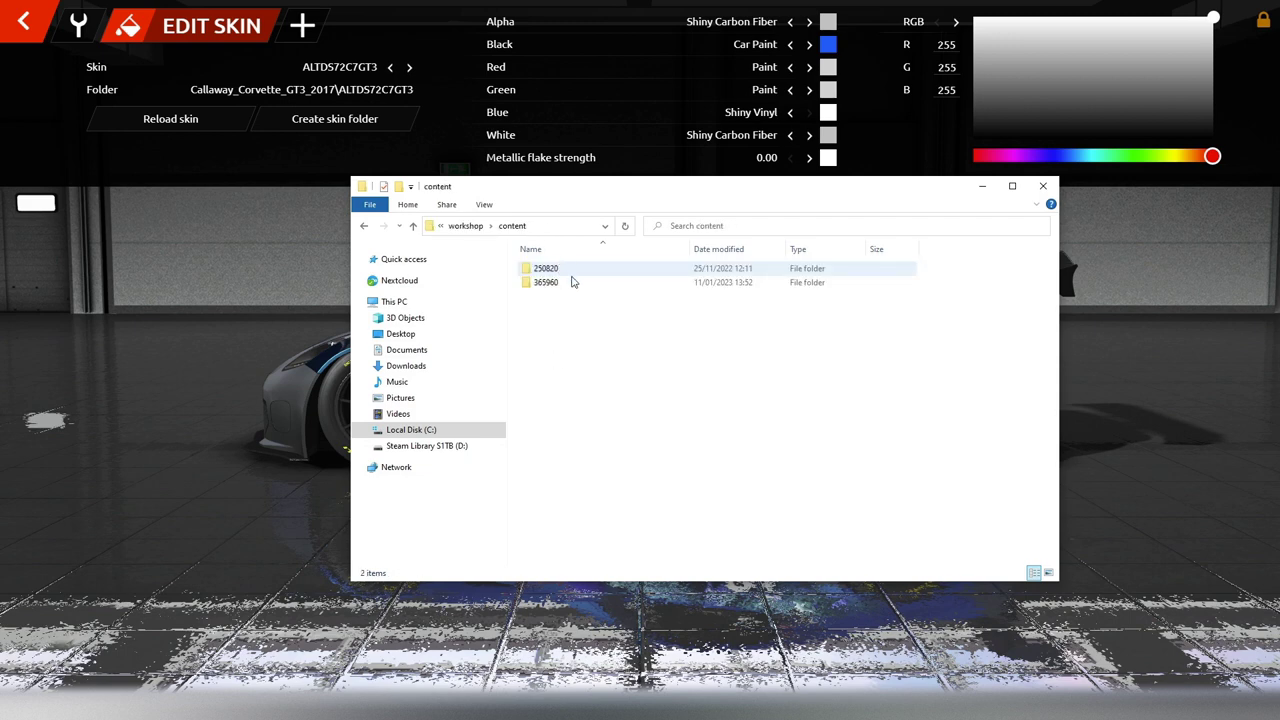
pyautogui.doubleClick(558, 283)
# Step: Search the 365960 folder for 'callaway', then return to its listing
pyautogui.click(789, 227)
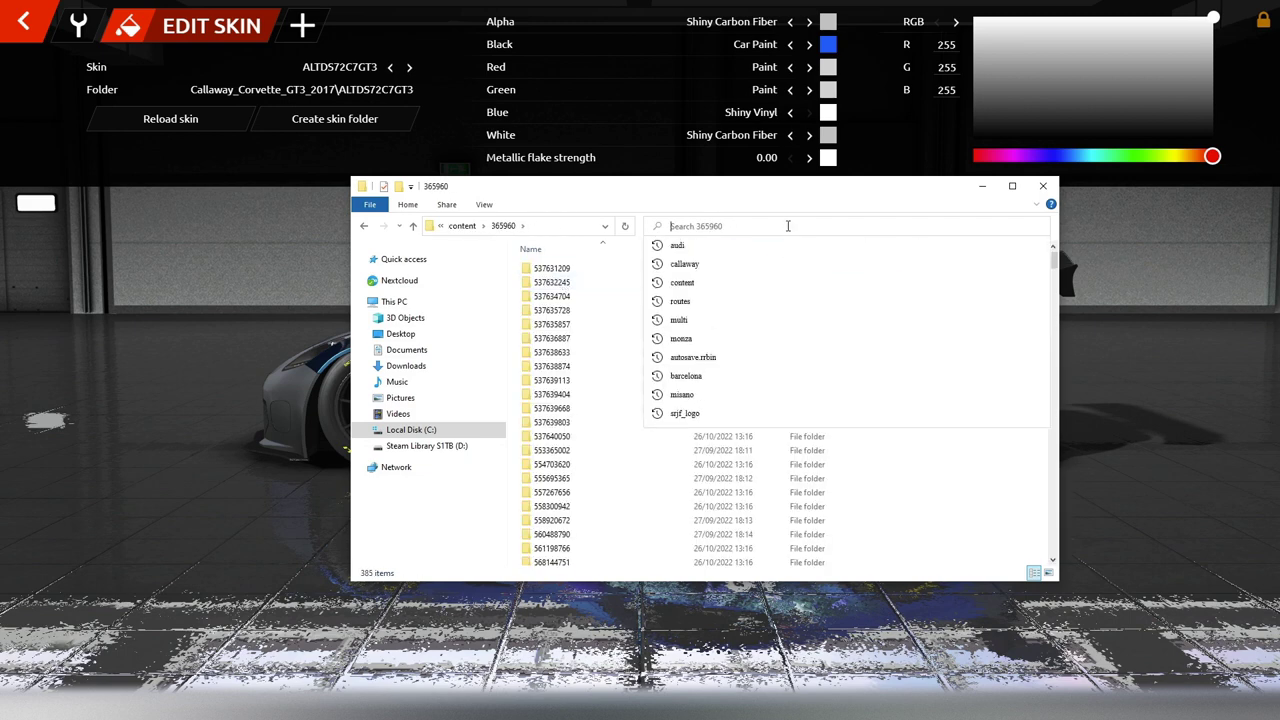
pyautogui.write('callaway')
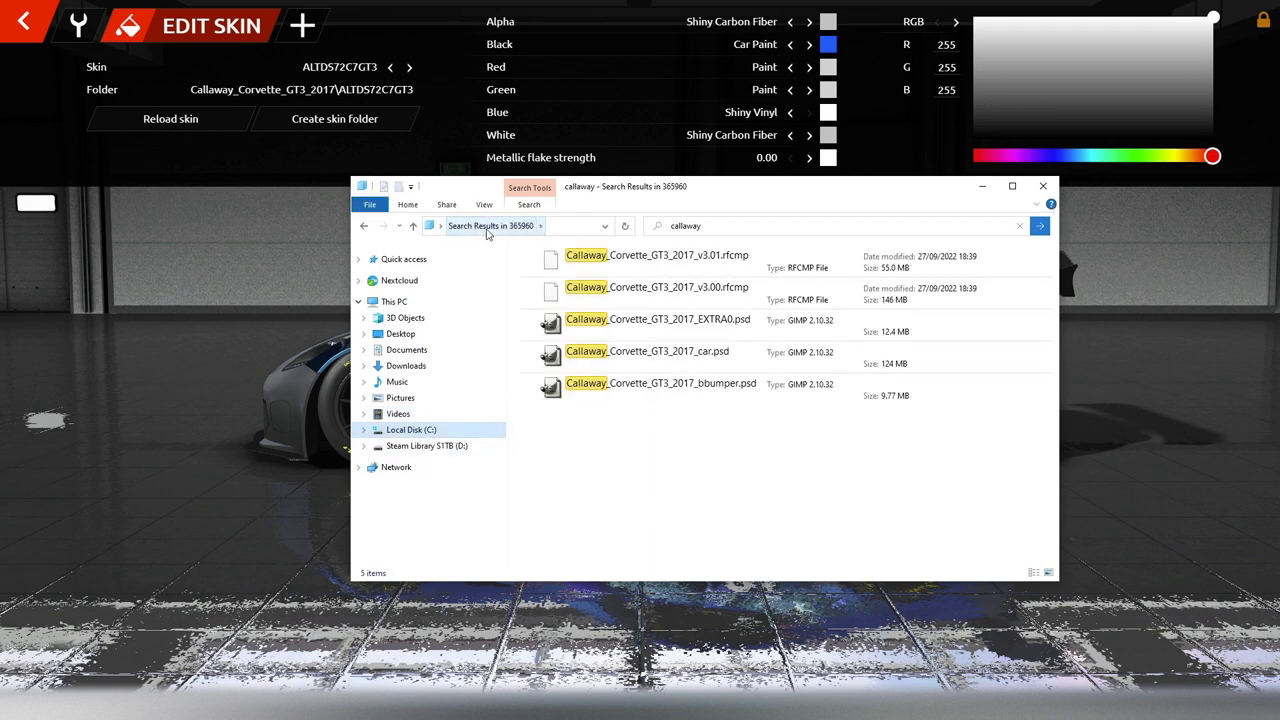
pyautogui.click(363, 225)
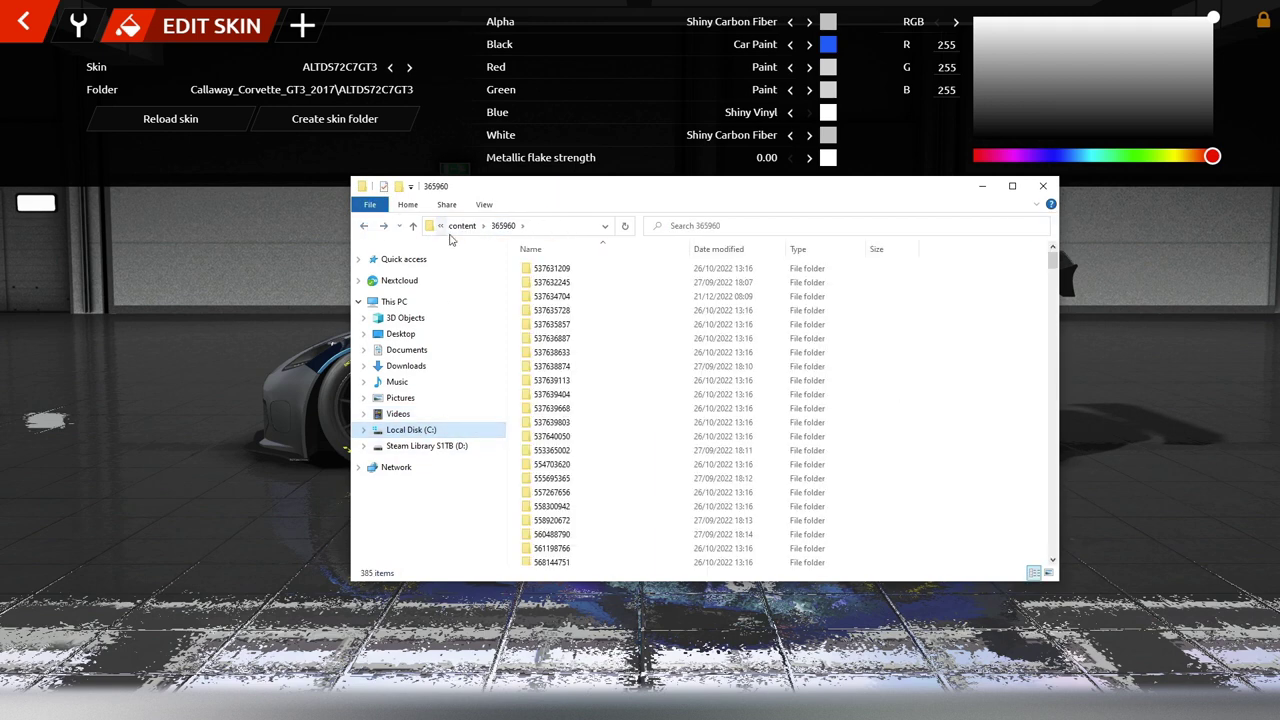
# Step: Go from the workshop folders to rFactor 2's UserData\player folder under steamapps\common
pyautogui.click(366, 227)
pyautogui.click(458, 225)
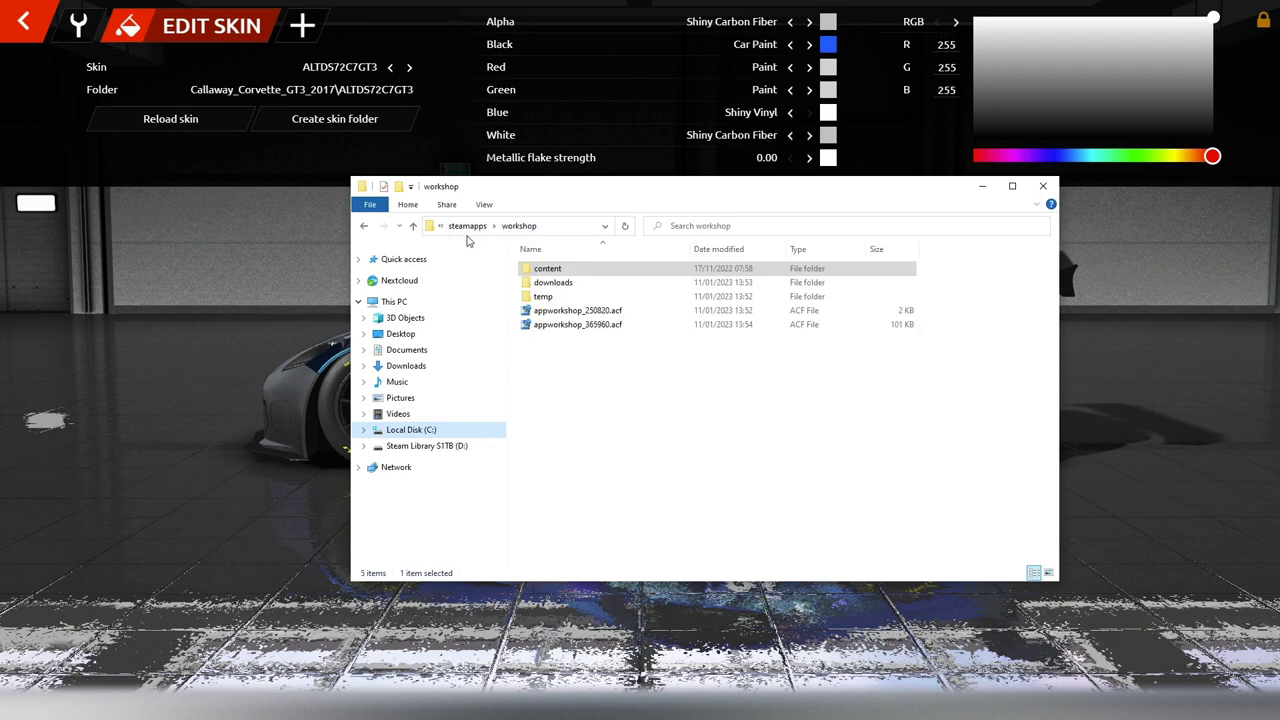
pyautogui.click(462, 225)
pyautogui.doubleClick(549, 268)
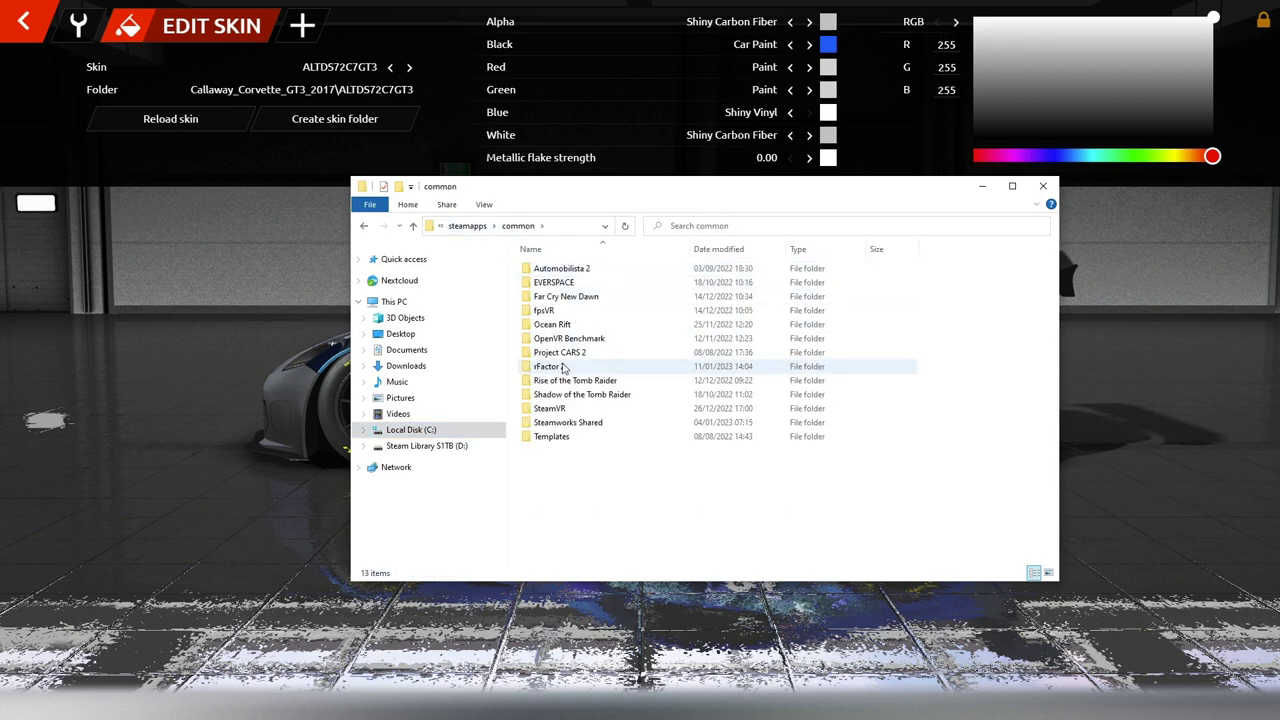
pyautogui.doubleClick(560, 366)
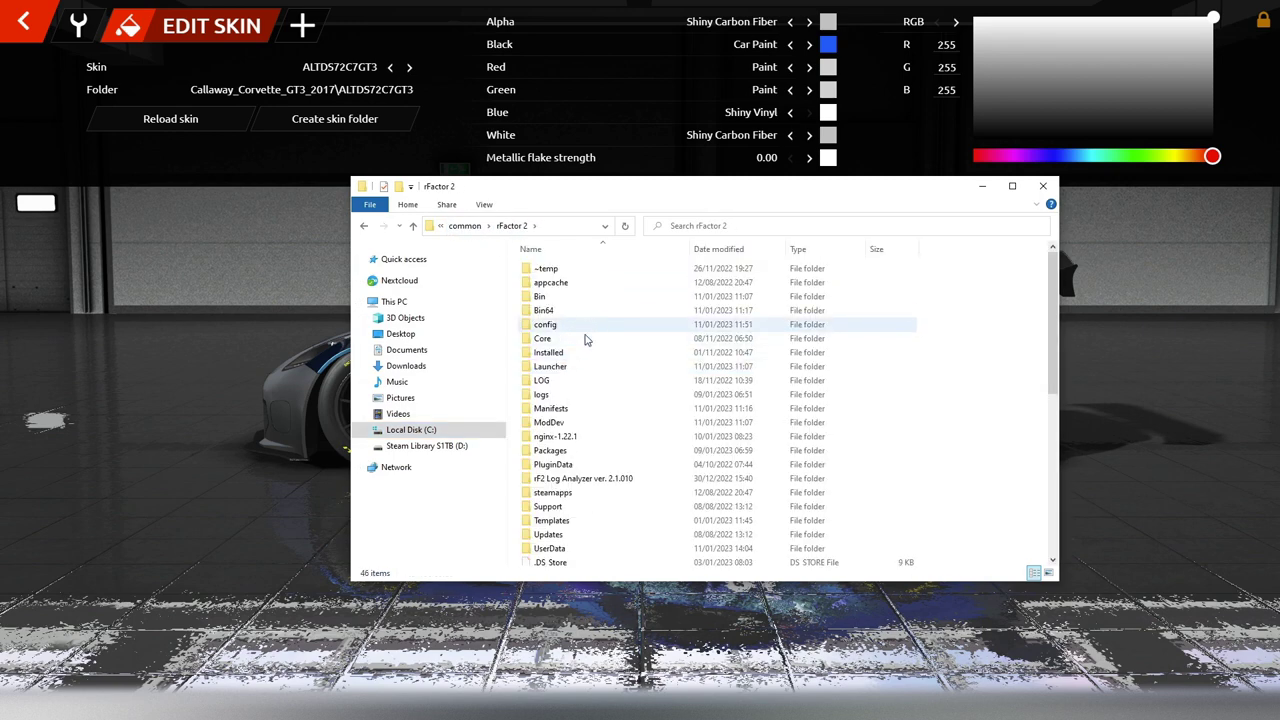
pyautogui.doubleClick(550, 548)
pyautogui.doubleClick(566, 340)
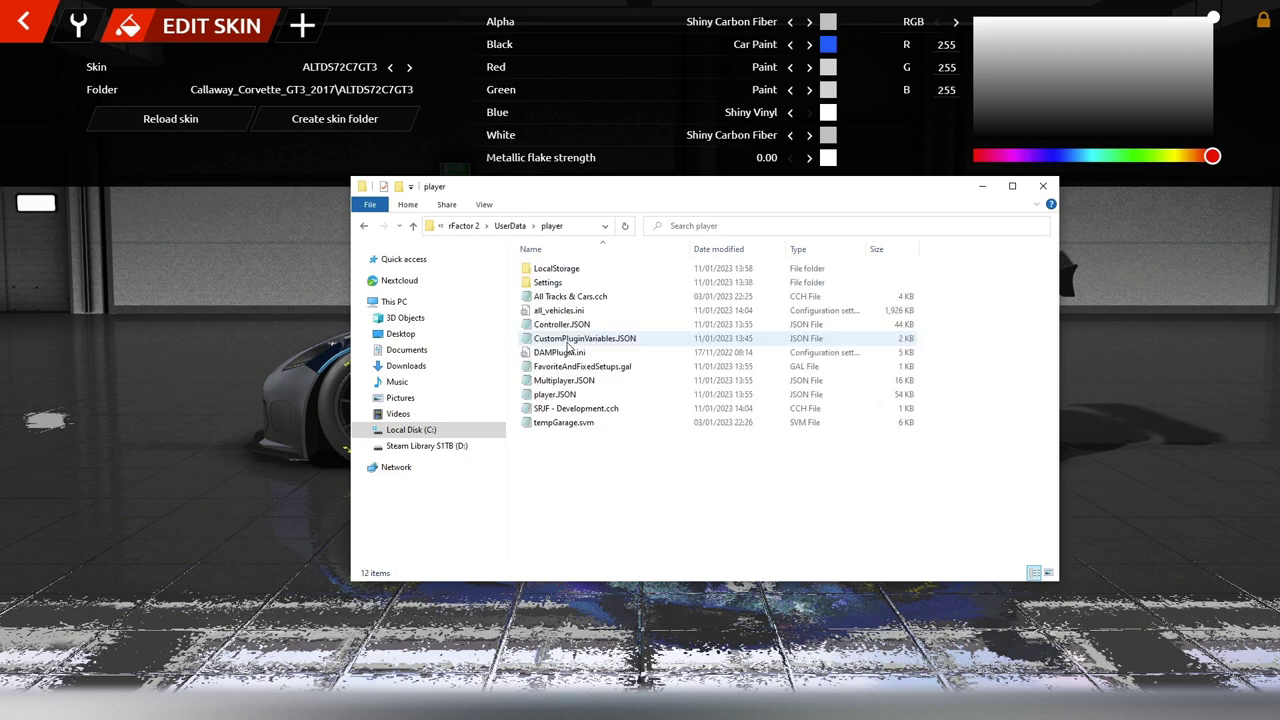
# Step: Open Settings\Callaway_Corvette_GT3_2017\ALTDS72C7GT3 and compare the window and extra2 .dds file sizes
pyautogui.click(565, 284)
pyautogui.doubleClick(565, 284)
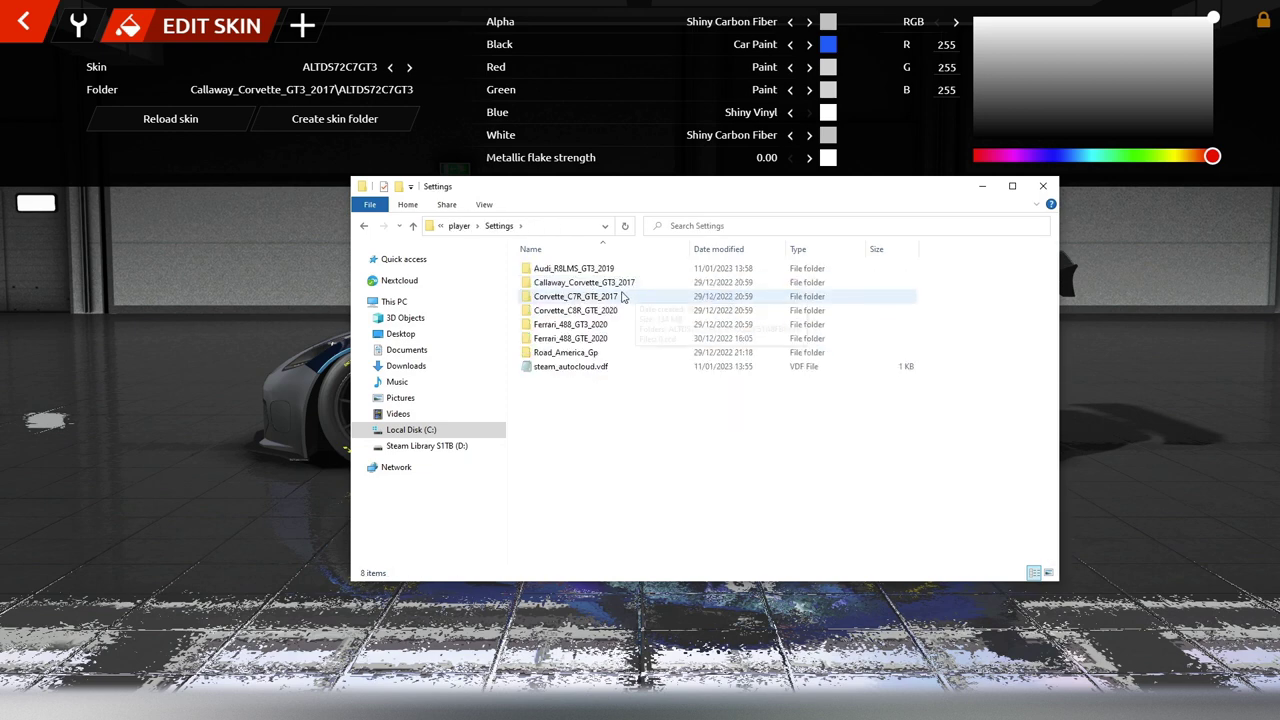
pyautogui.doubleClick(562, 282)
pyautogui.doubleClick(562, 282)
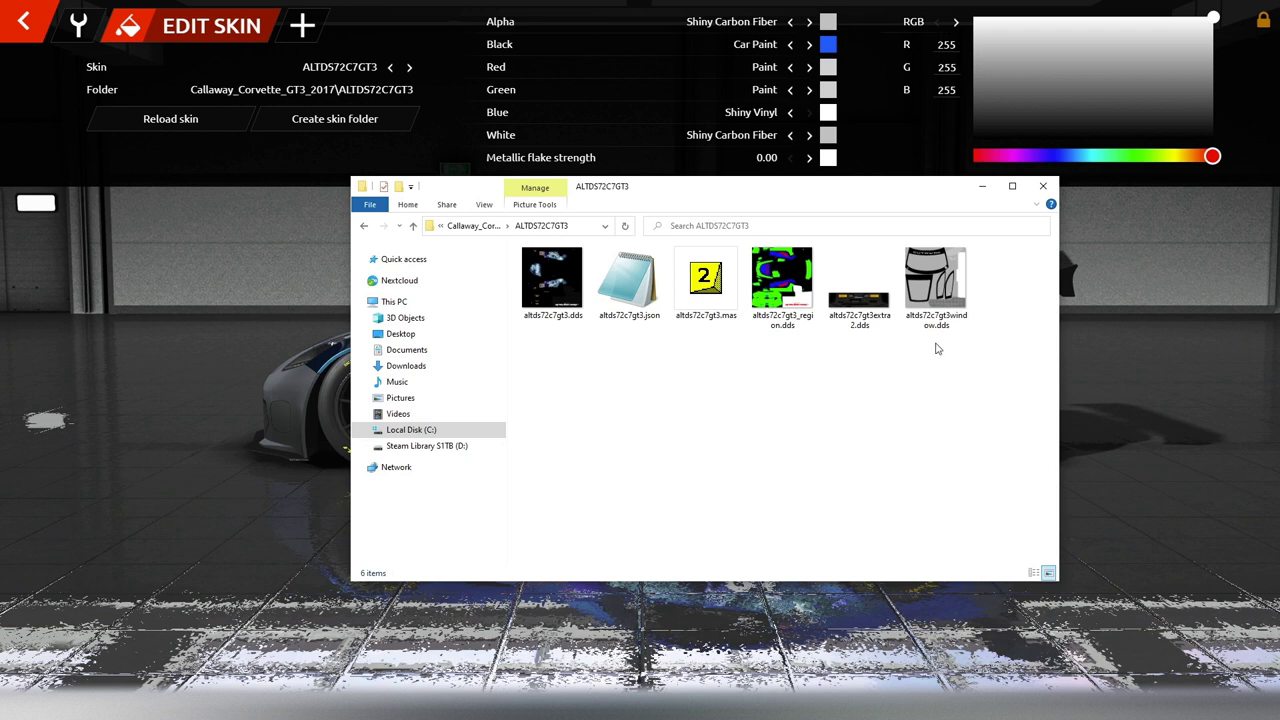
pyautogui.click(935, 285)
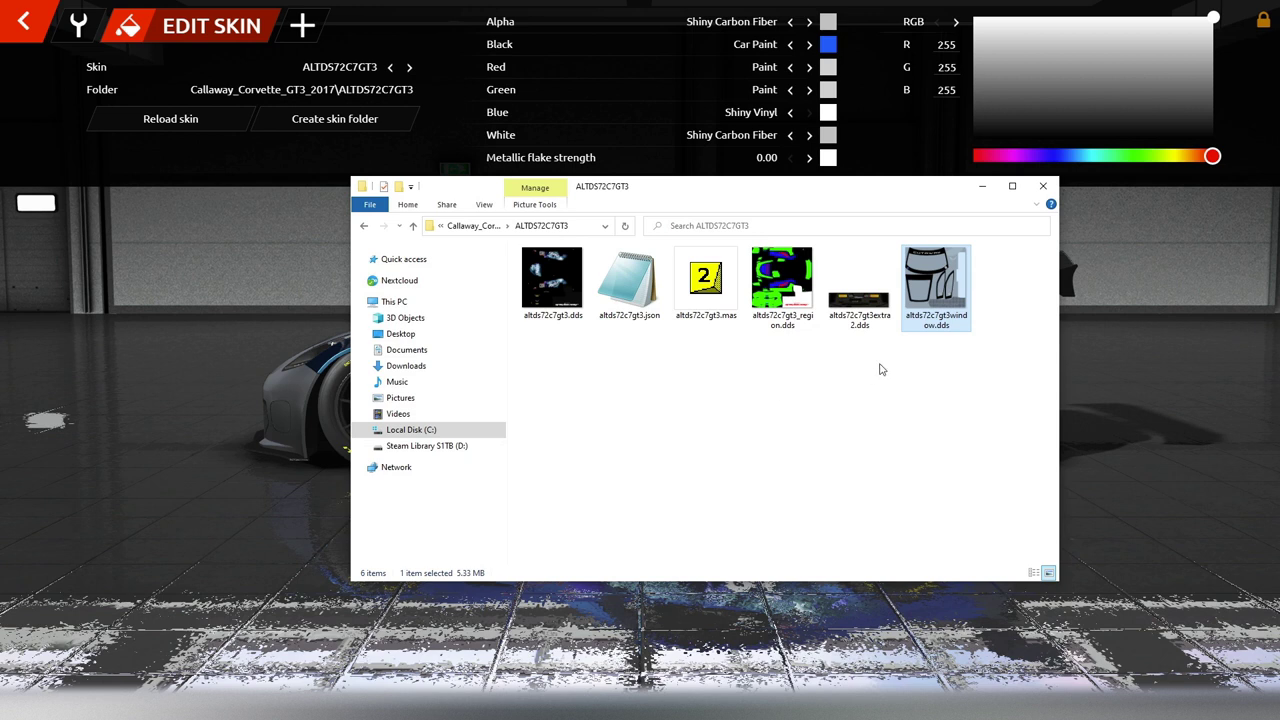
pyautogui.click(870, 325)
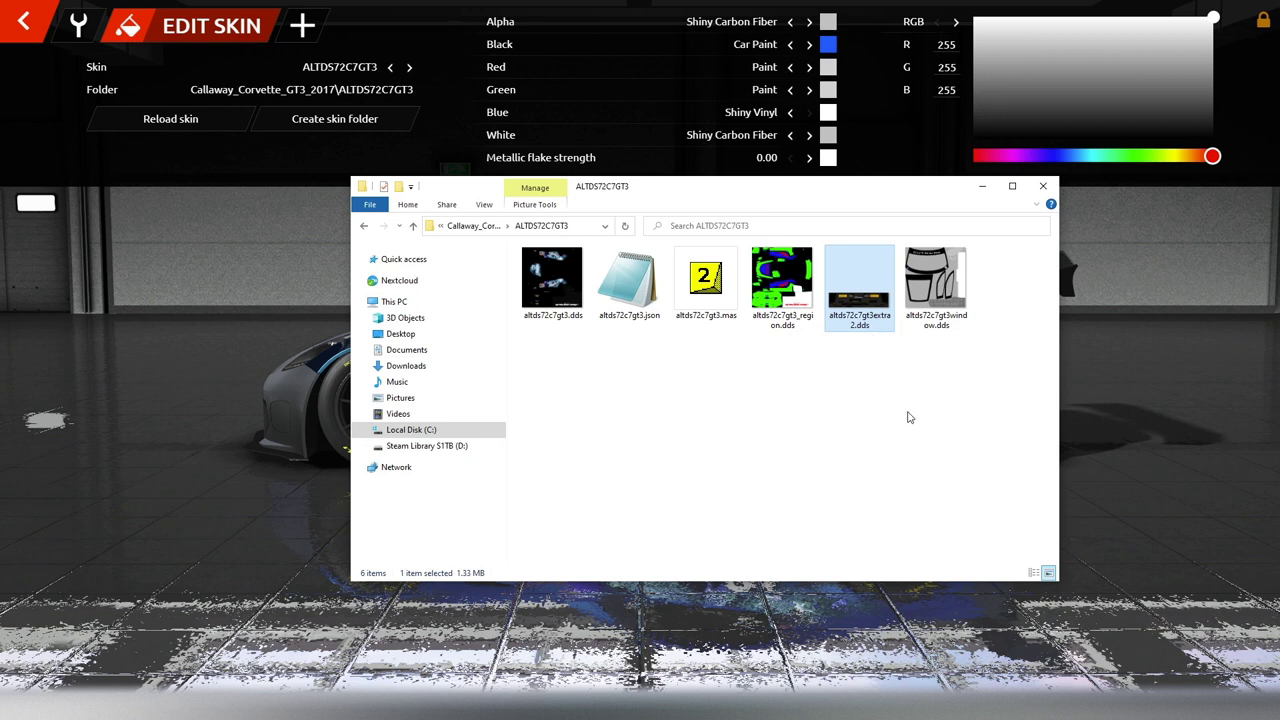
# Step: Go to rFactor 2\Installed\Vehicles\Callaway_Corvette_GT3_2017\3.01 and open car-upgrade.mas
pyautogui.click(480, 236)
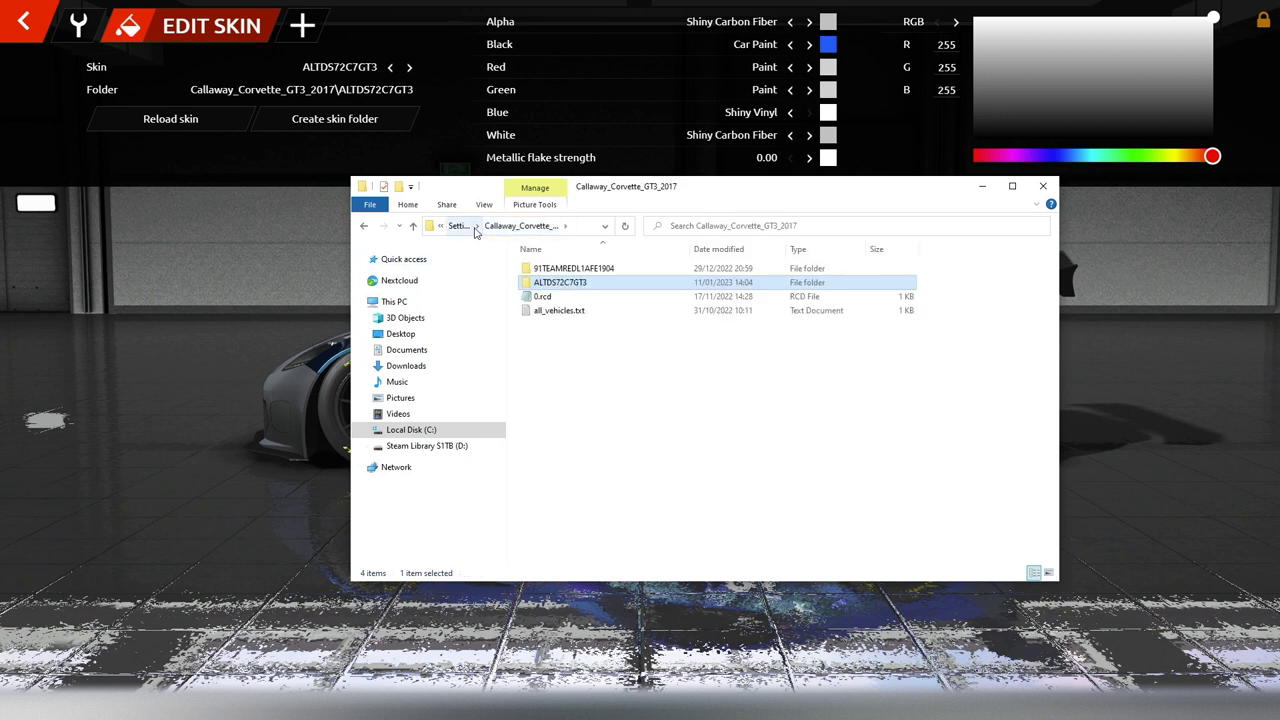
pyautogui.click(480, 236)
pyautogui.click(459, 227)
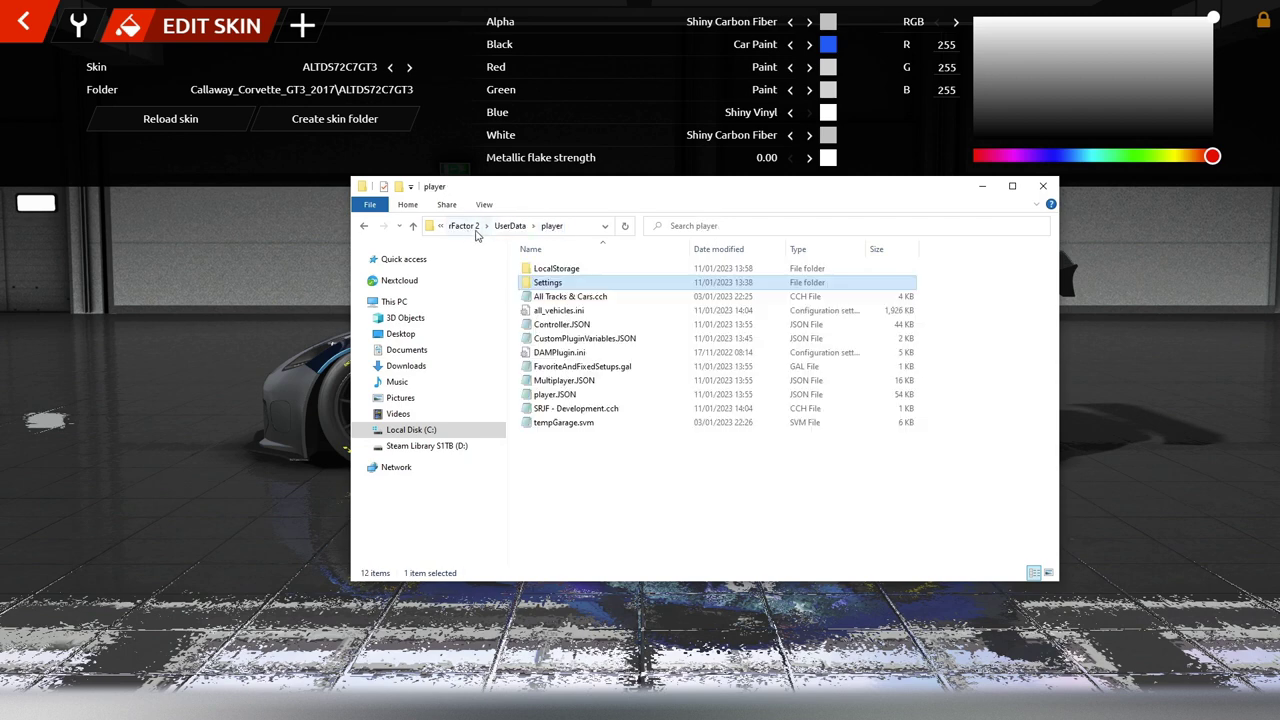
pyautogui.click(462, 227)
pyautogui.click(465, 227)
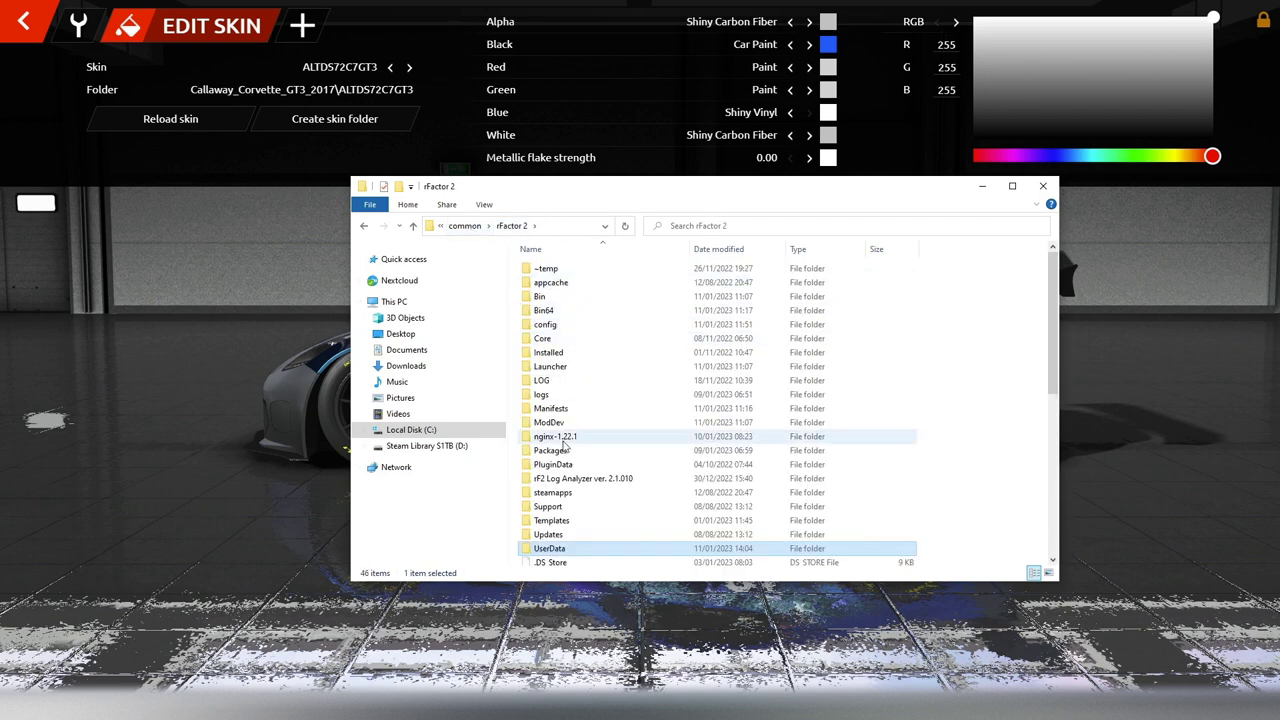
pyautogui.doubleClick(548, 352)
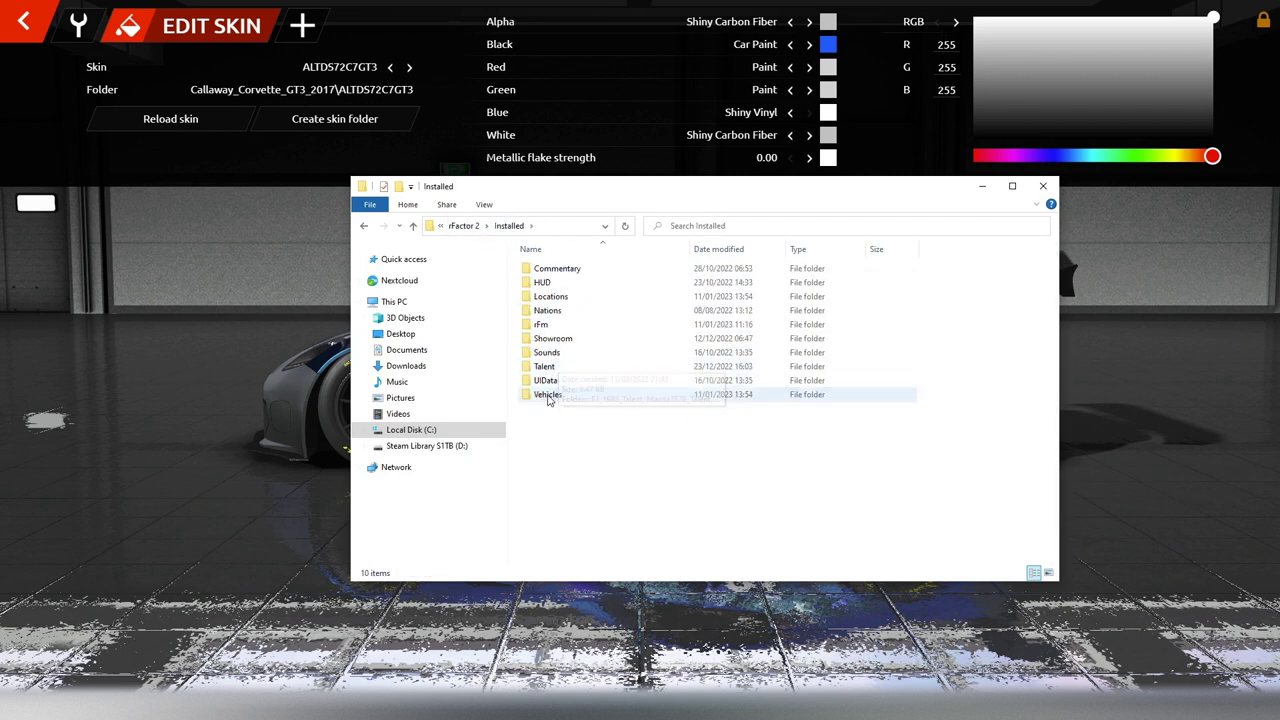
pyautogui.doubleClick(549, 396)
pyautogui.scroll(-15, 602, 402)
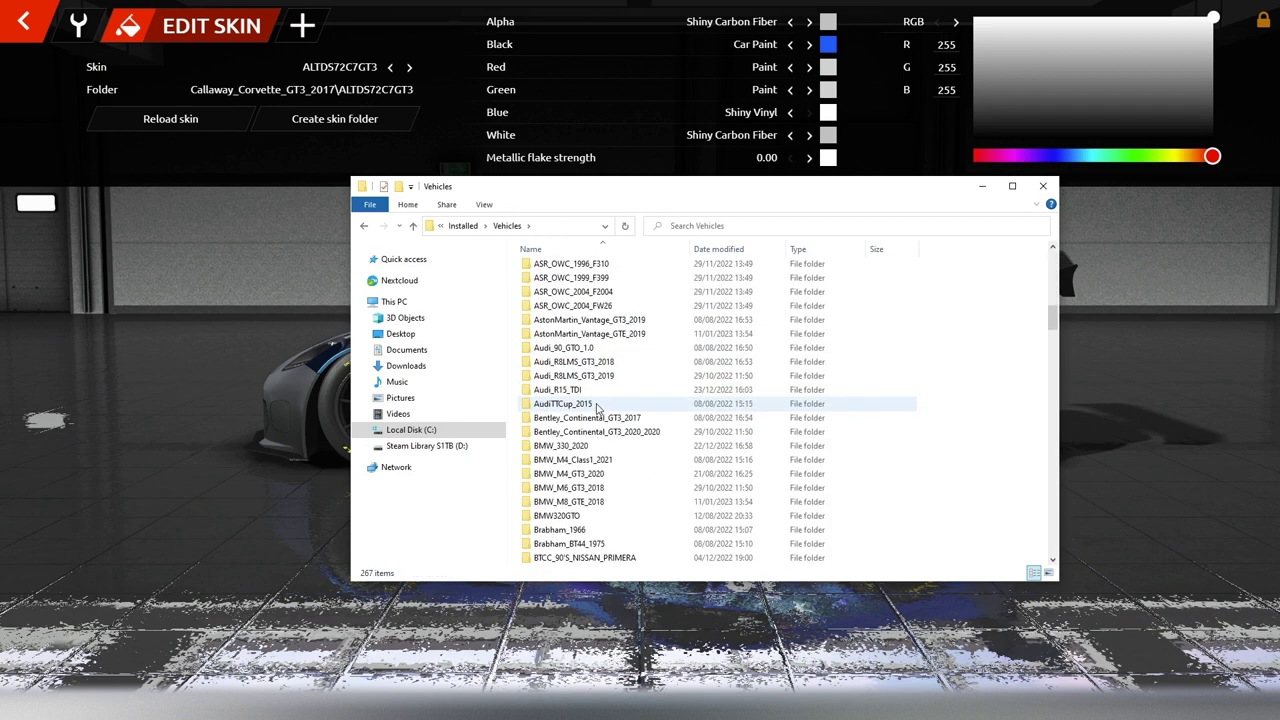
pyautogui.doubleClick(602, 334)
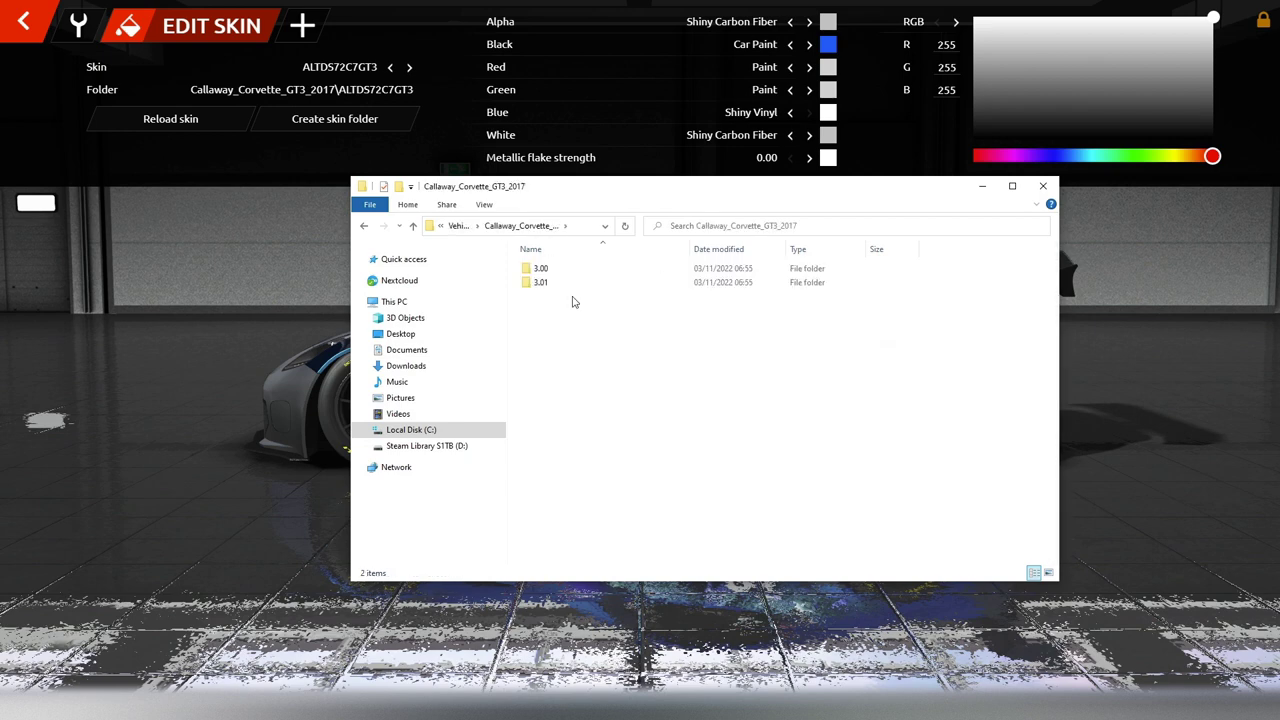
pyautogui.doubleClick(548, 283)
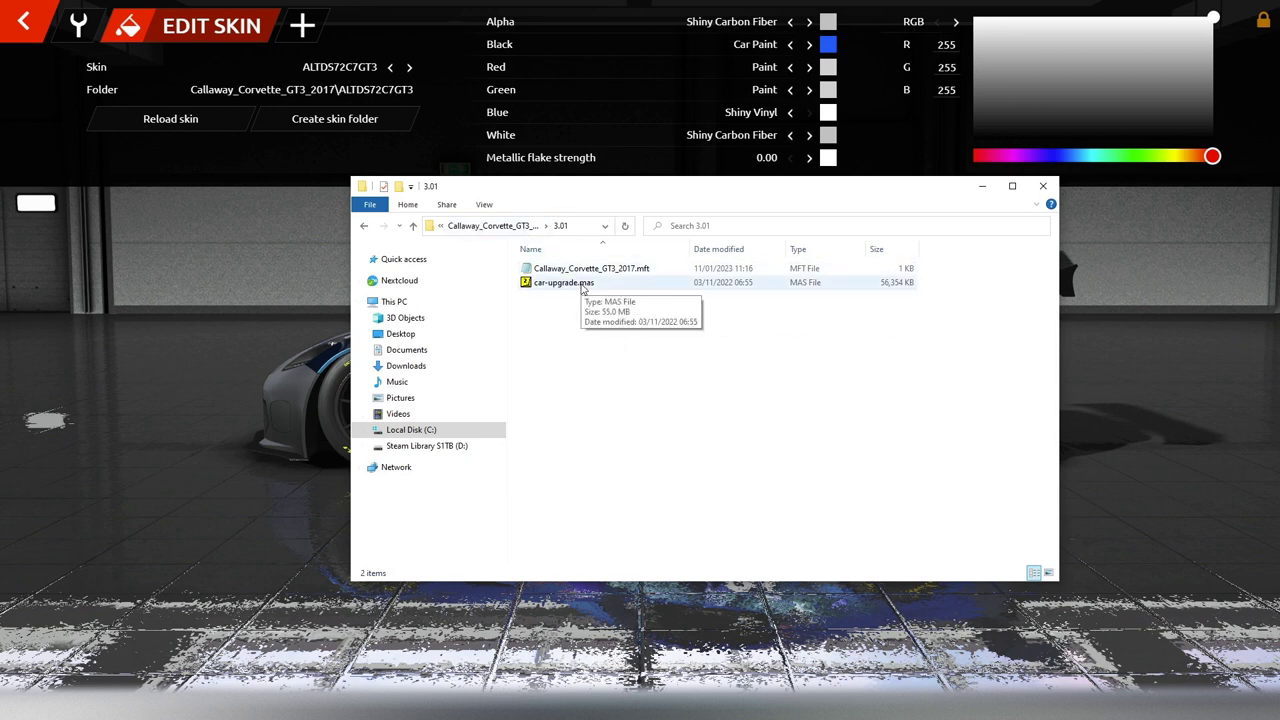
pyautogui.doubleClick(560, 283)
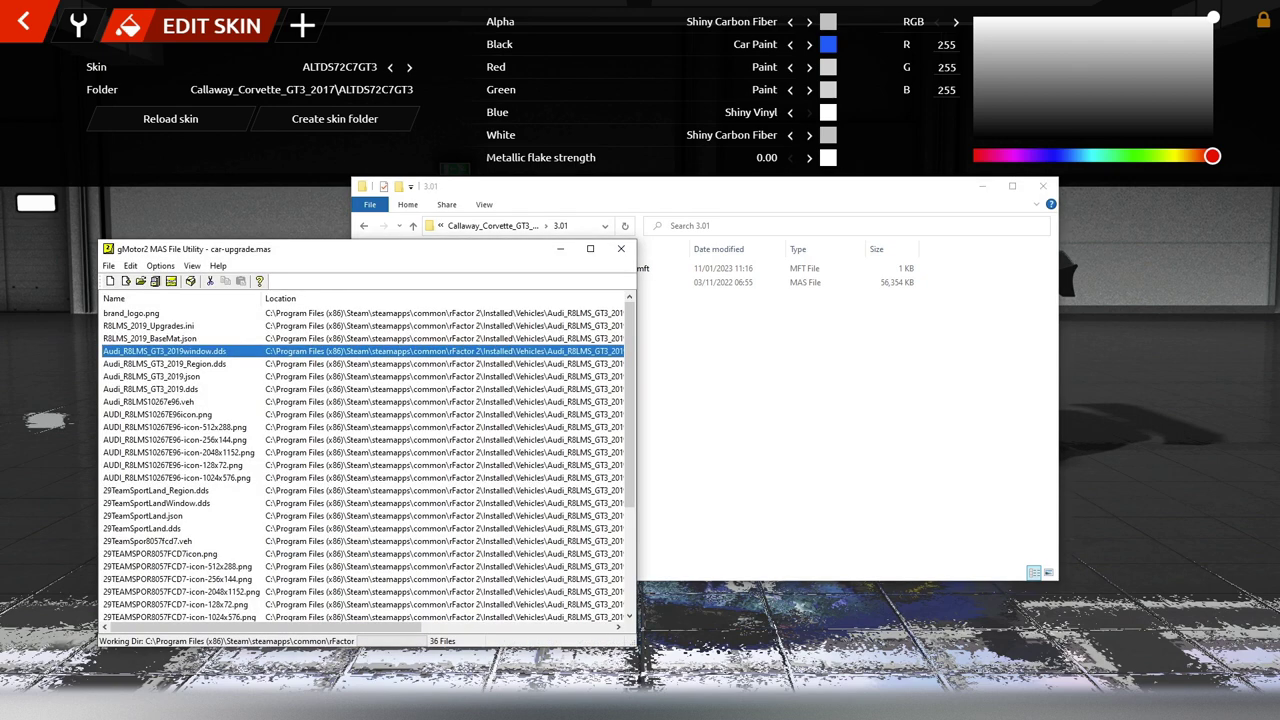
# Step: Load car-upgrade.mas into a new MAS File Utility listing and sort its files by name
pyautogui.click(110, 281)
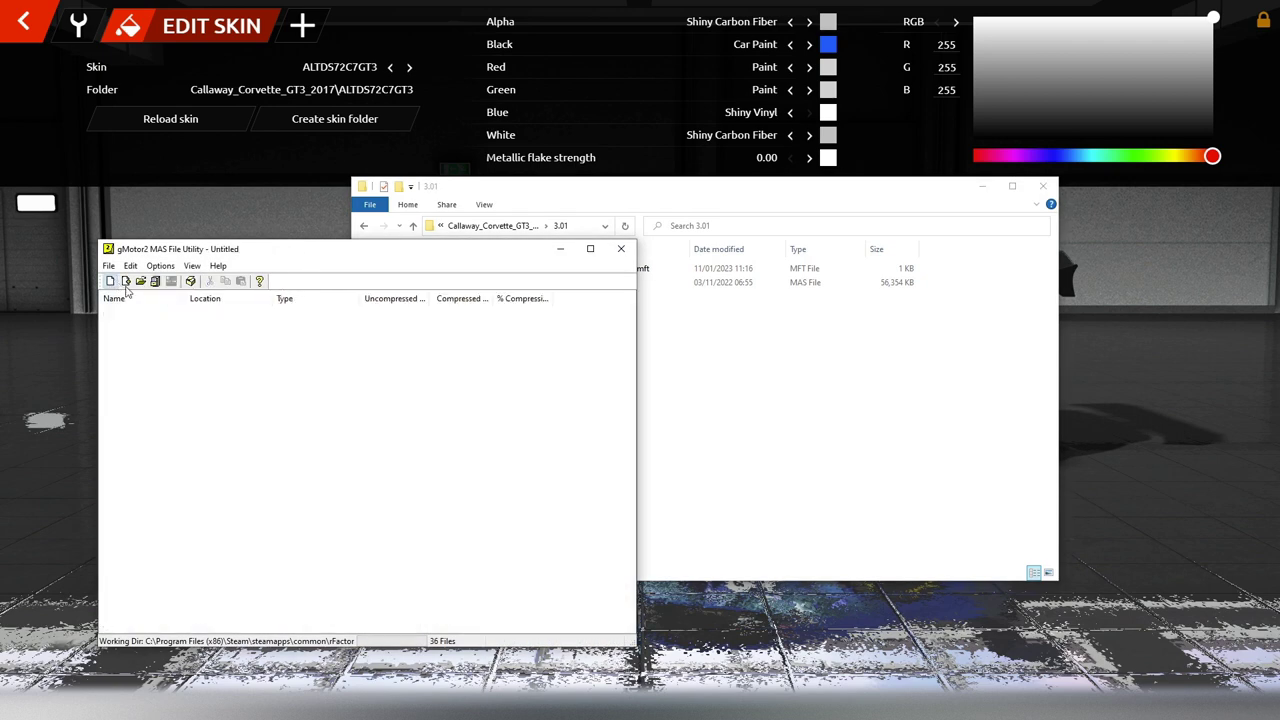
pyautogui.click(758, 203)
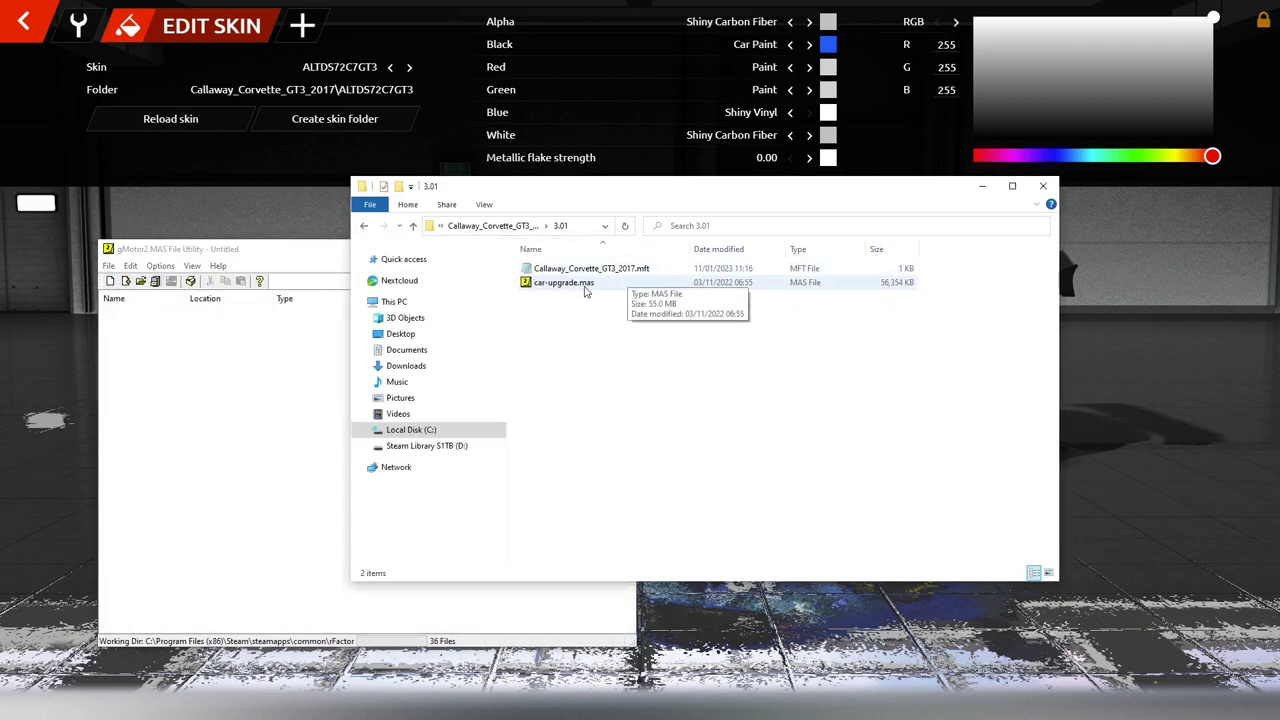
pyautogui.moveTo(564, 283); pyautogui.dragTo(243, 401)
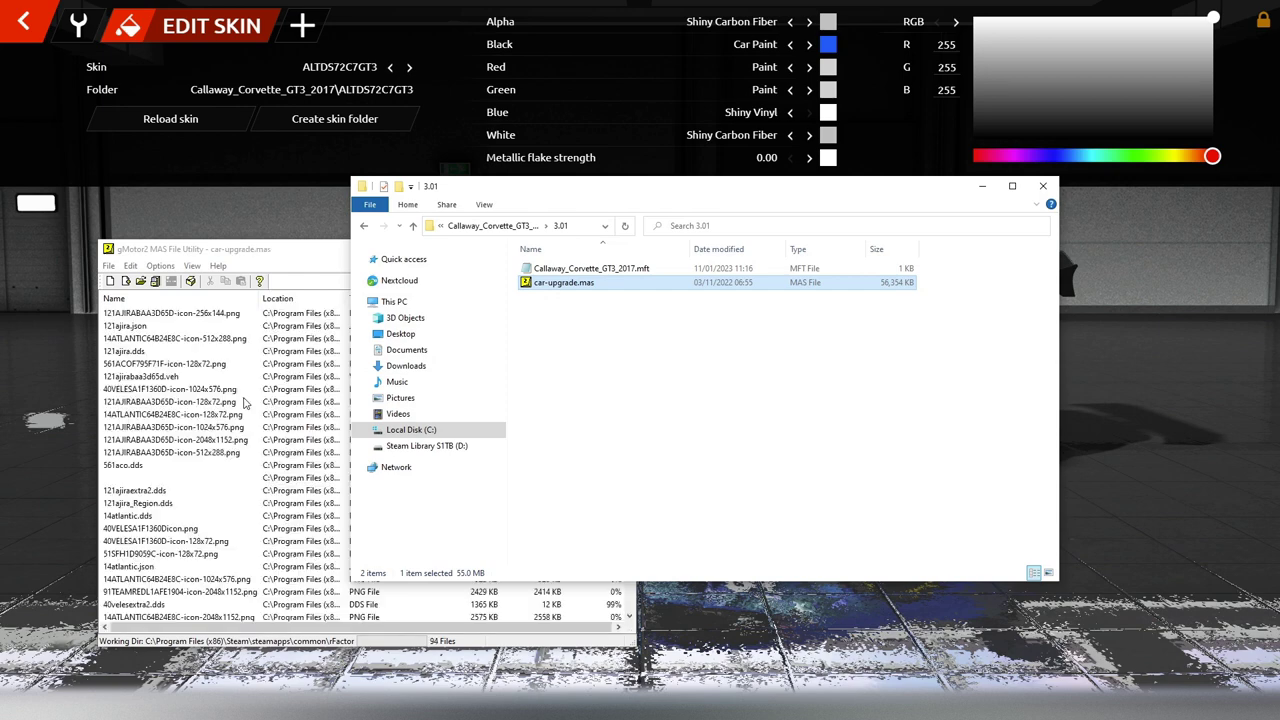
pyautogui.click(170, 298)
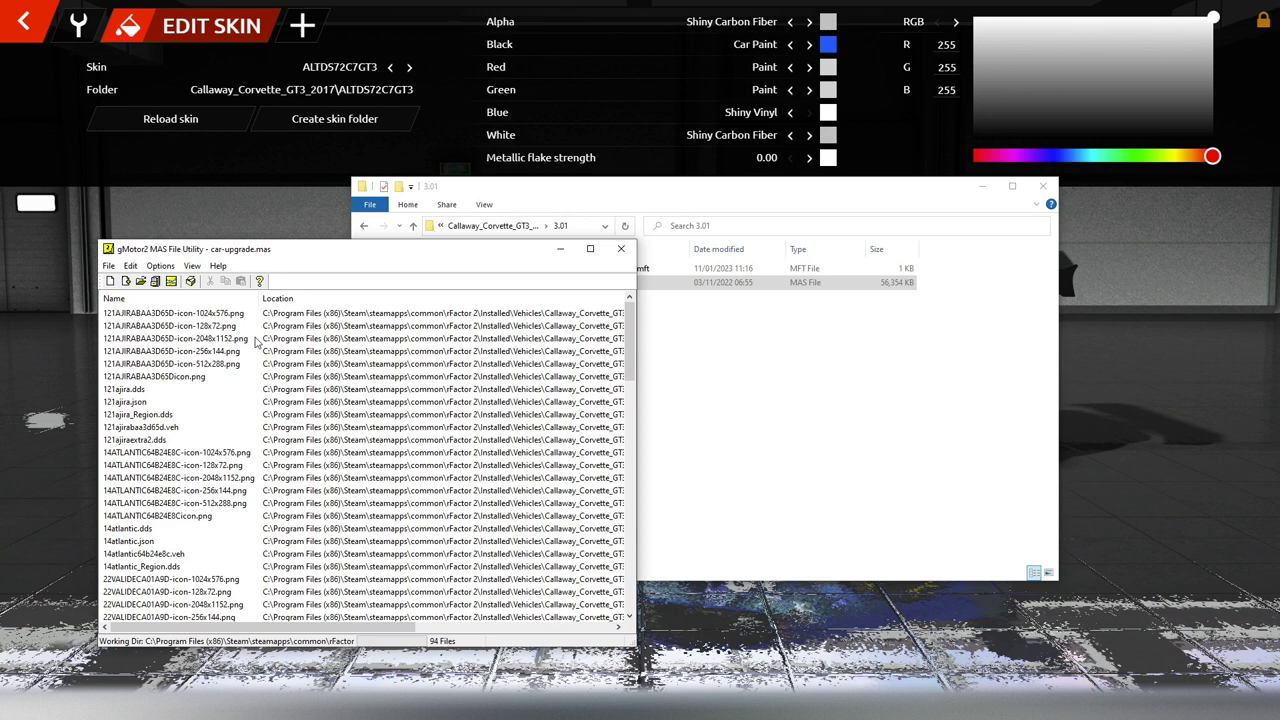
pyautogui.click(203, 299)
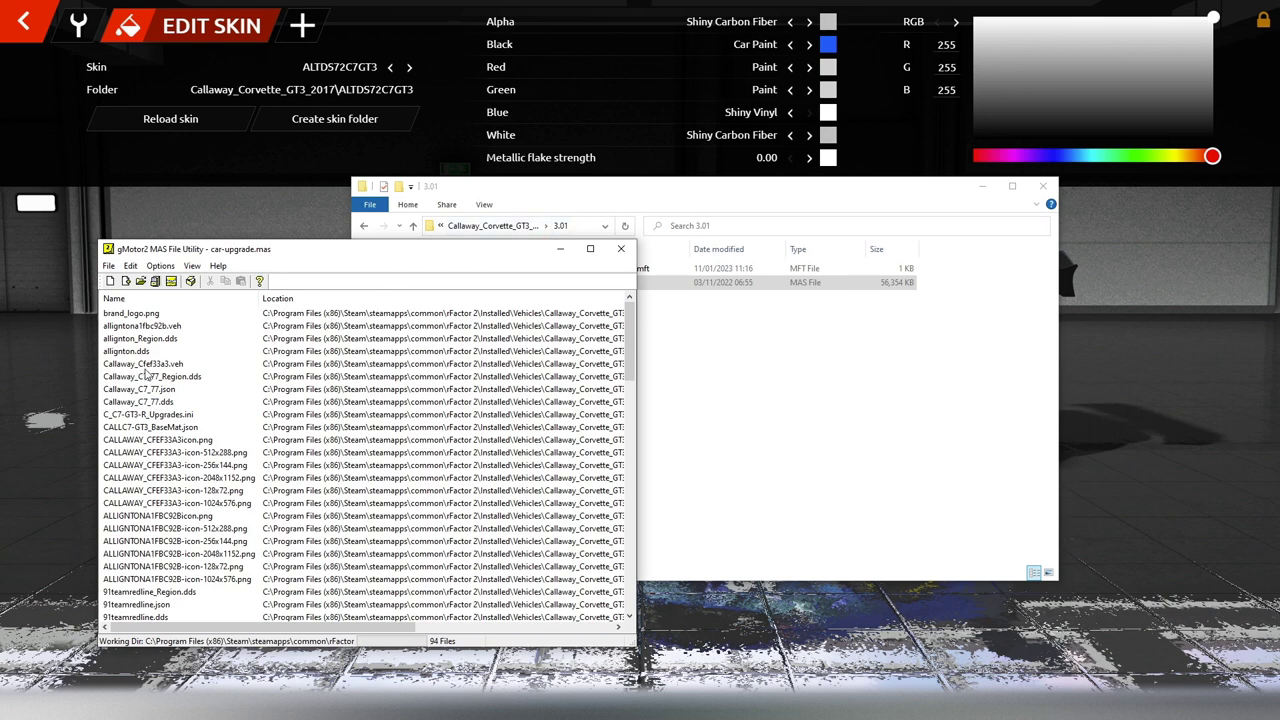
# Step: Extract Callaway_Cfef33a3.veh to the Desktop and show the Desktop in Explorer
pyautogui.click(152, 366)
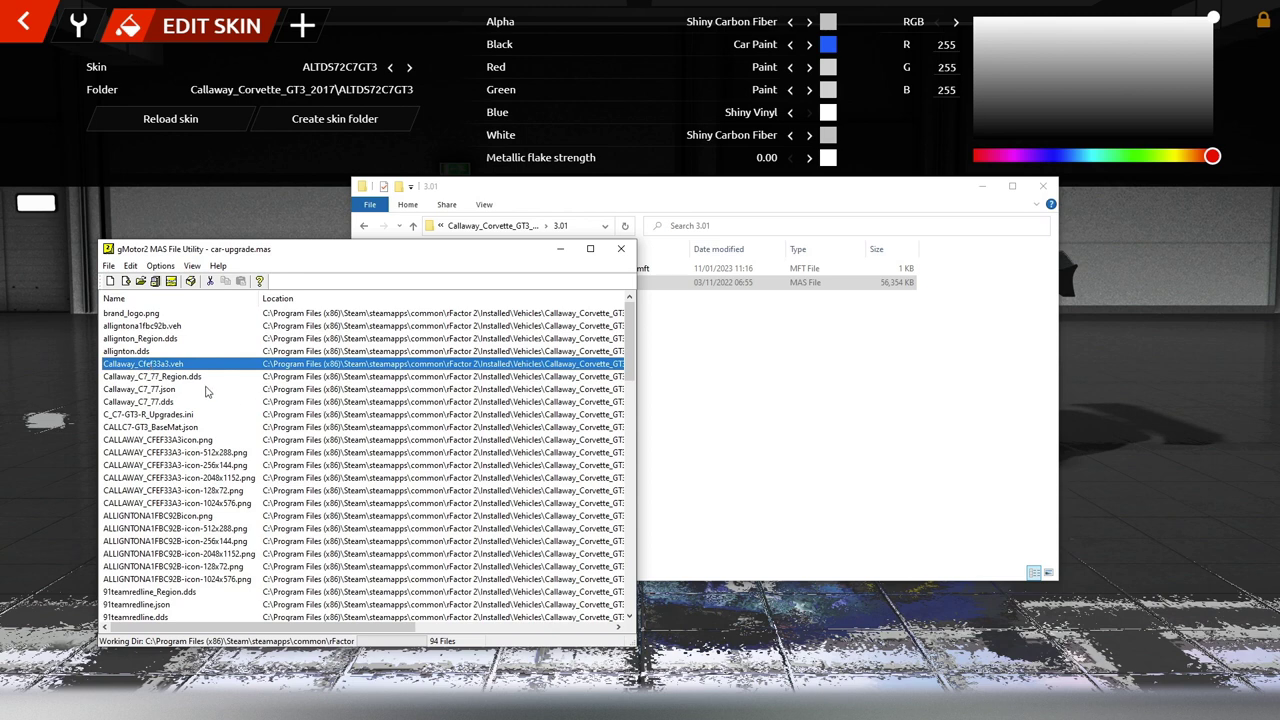
pyautogui.rightClick(202, 366)
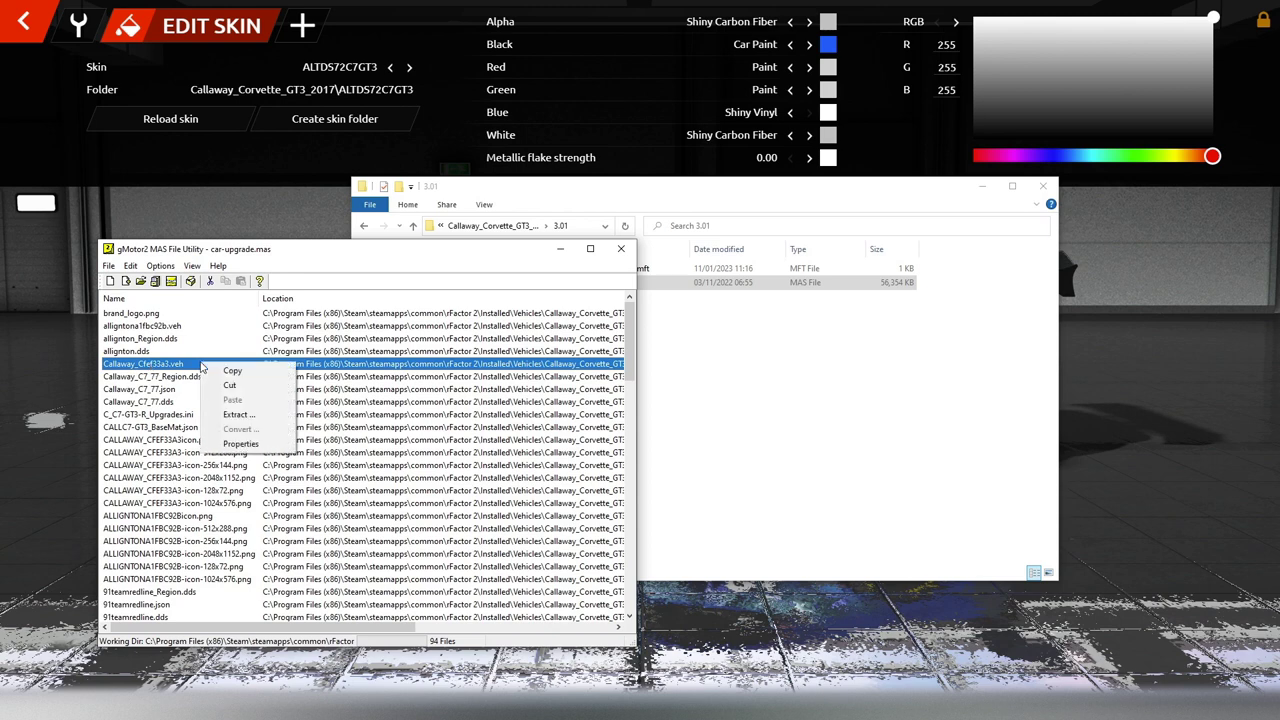
pyautogui.click(238, 414)
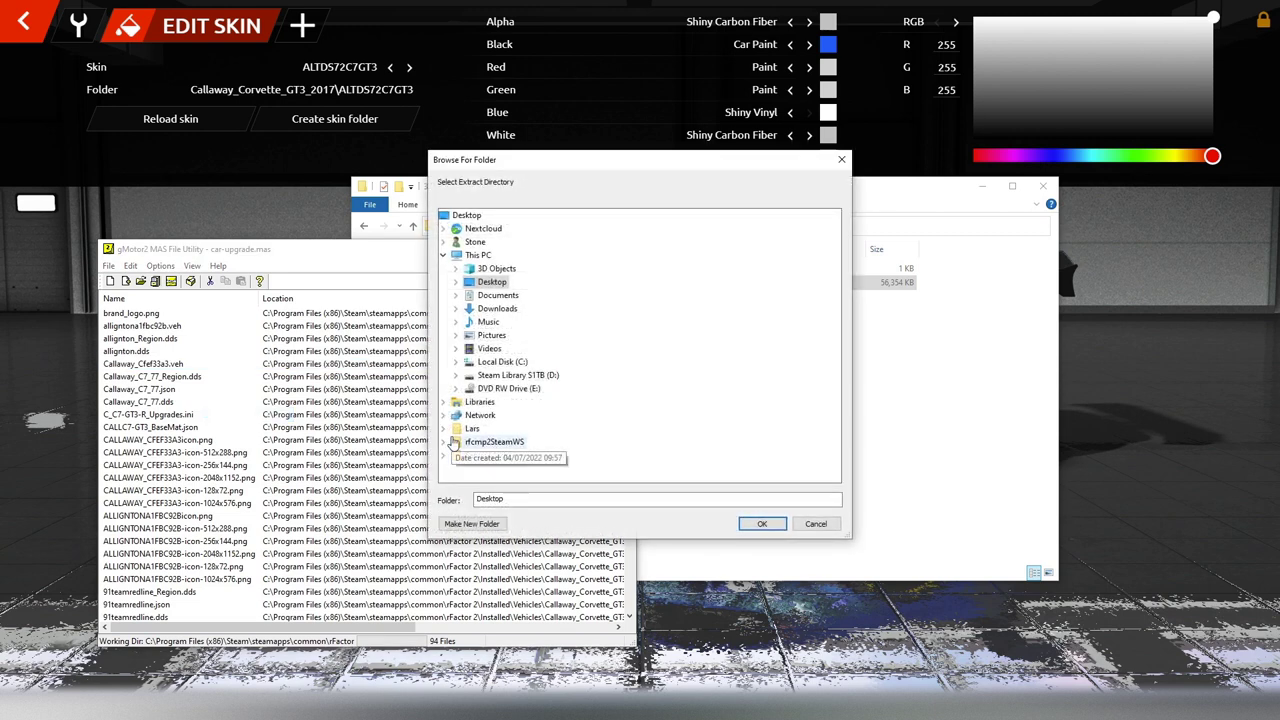
pyautogui.doubleClick(492, 283)
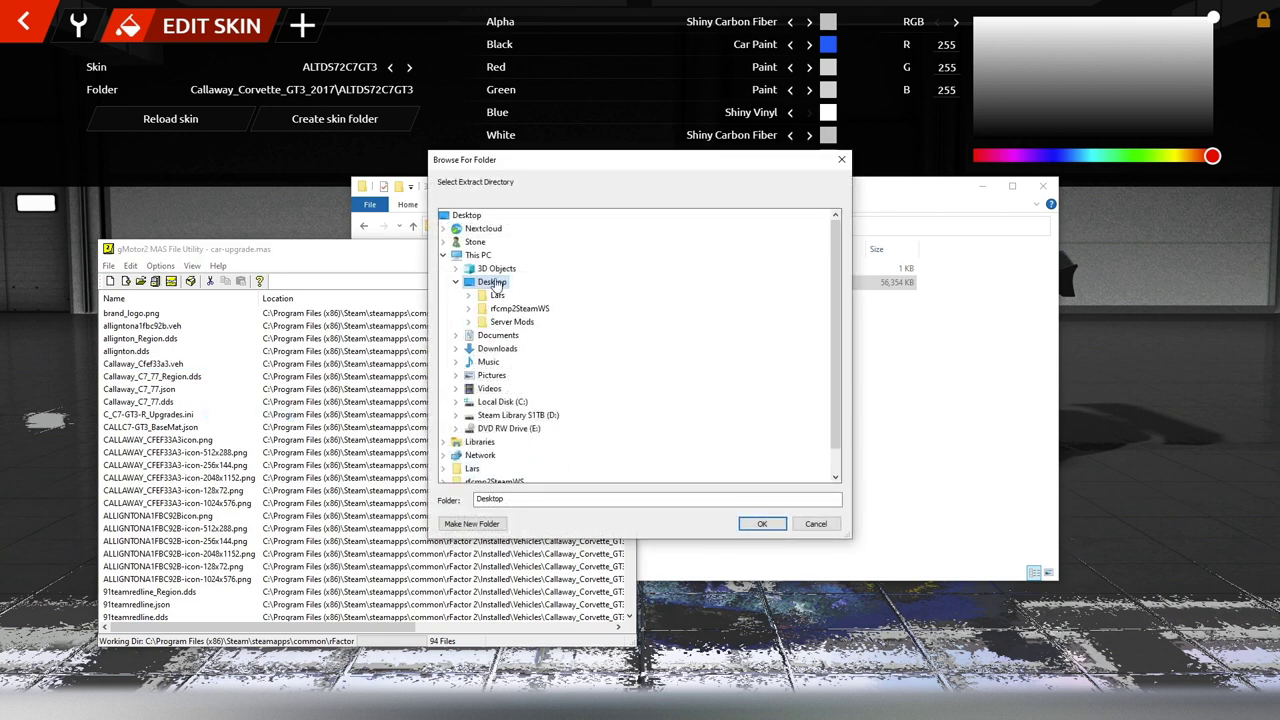
pyautogui.click(765, 524)
pyautogui.click(760, 474)
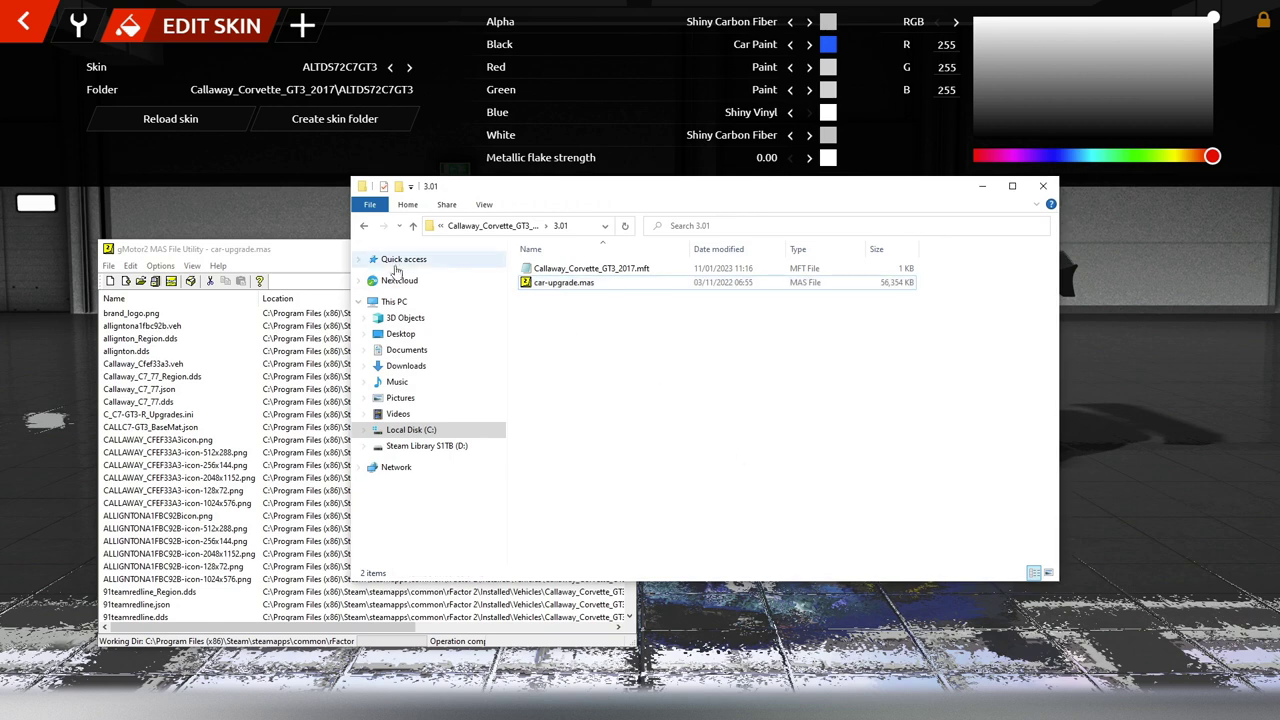
pyautogui.click(400, 334)
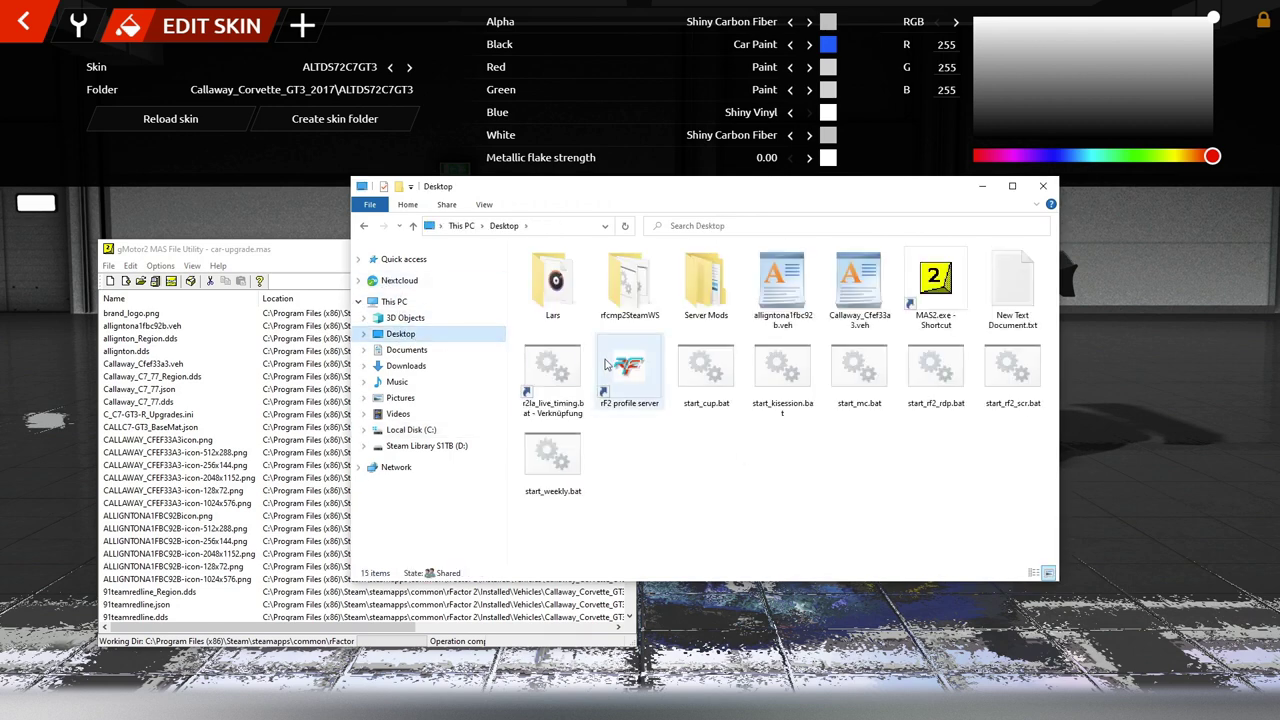
# Step: Open Callaway_Cfef33a3.veh in WordPad, highlight WINDOW on the Extra0 line, then close it
pyautogui.doubleClick(860, 285)
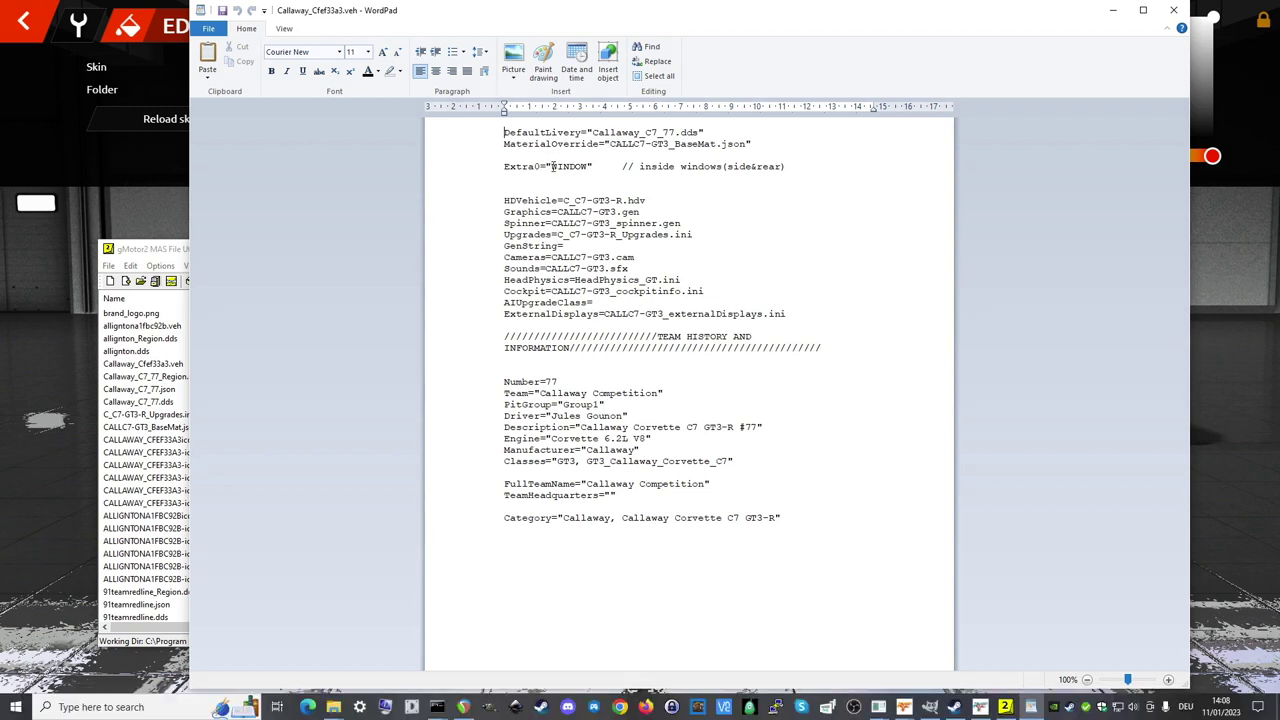
pyautogui.moveTo(551, 166); pyautogui.dragTo(589, 166)
pyautogui.click(1173, 10)
# Step: Close the Desktop folder and MAS utility, then orbit around the blue #632 Corvette
pyautogui.click(1043, 186)
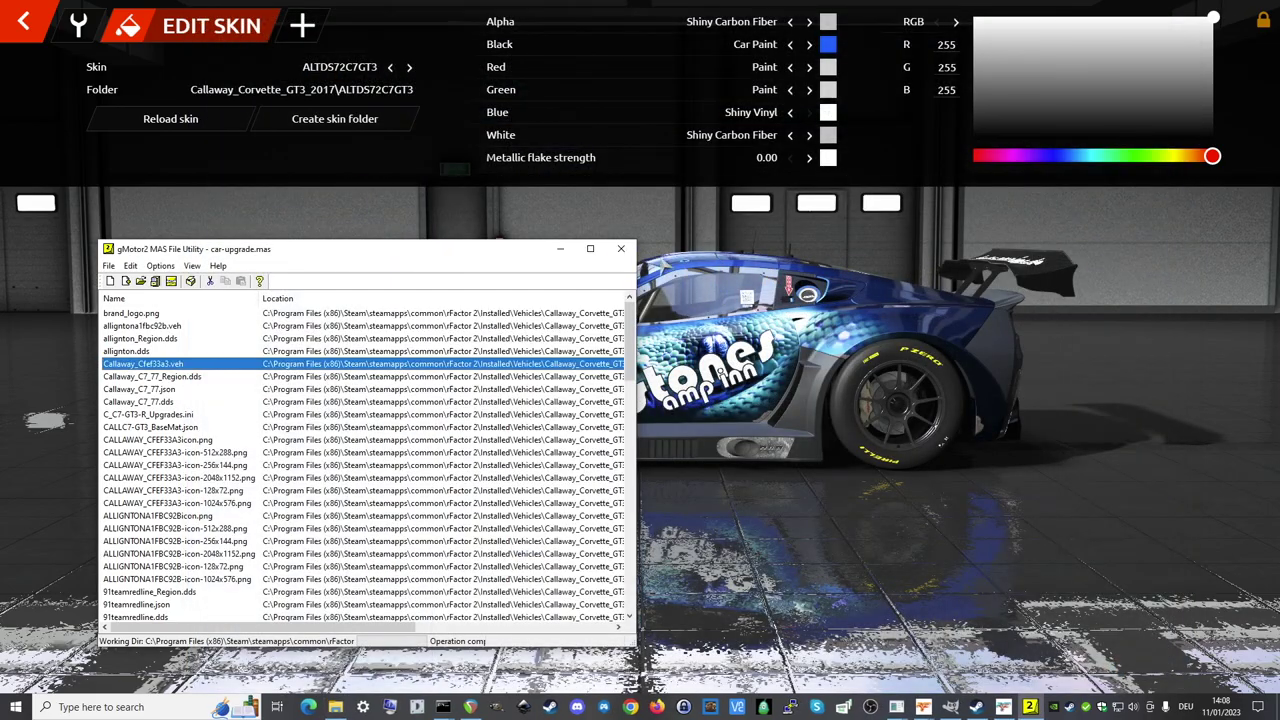
pyautogui.click(624, 249)
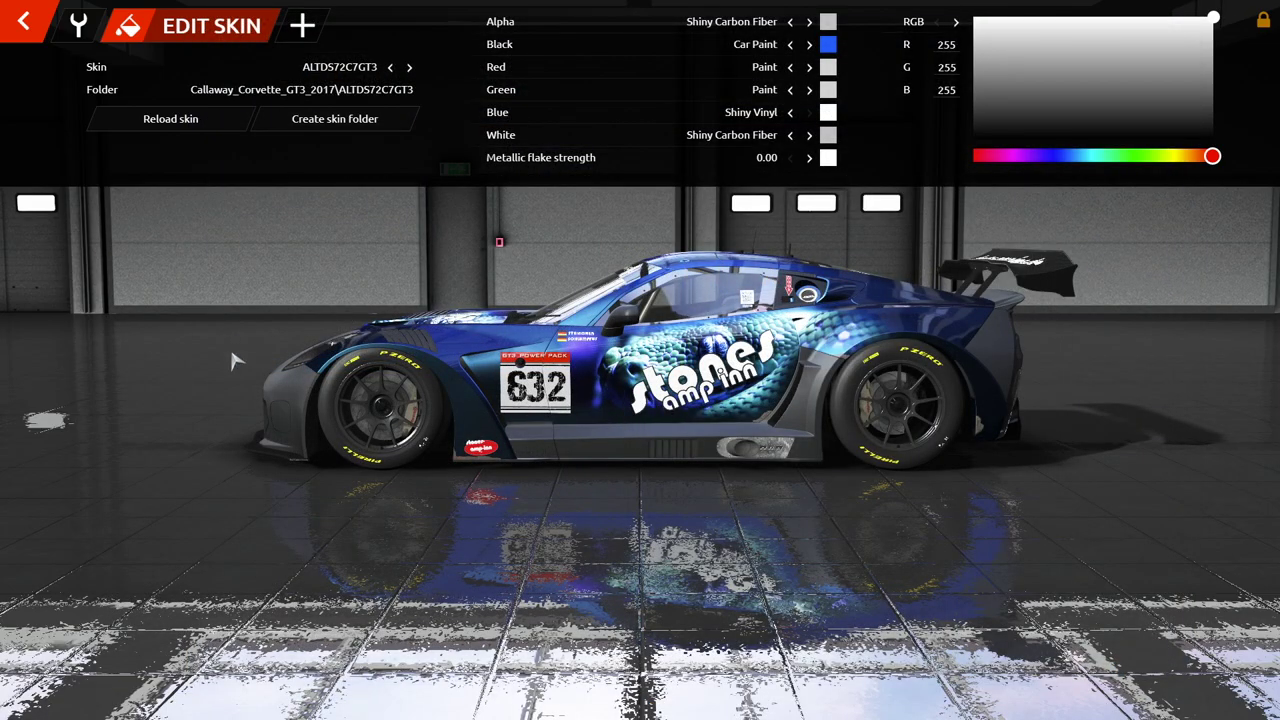
pyautogui.moveTo(348, 404); pyautogui.dragTo(521, 259)
pyautogui.moveTo(592, 368); pyautogui.dragTo(524, 528)
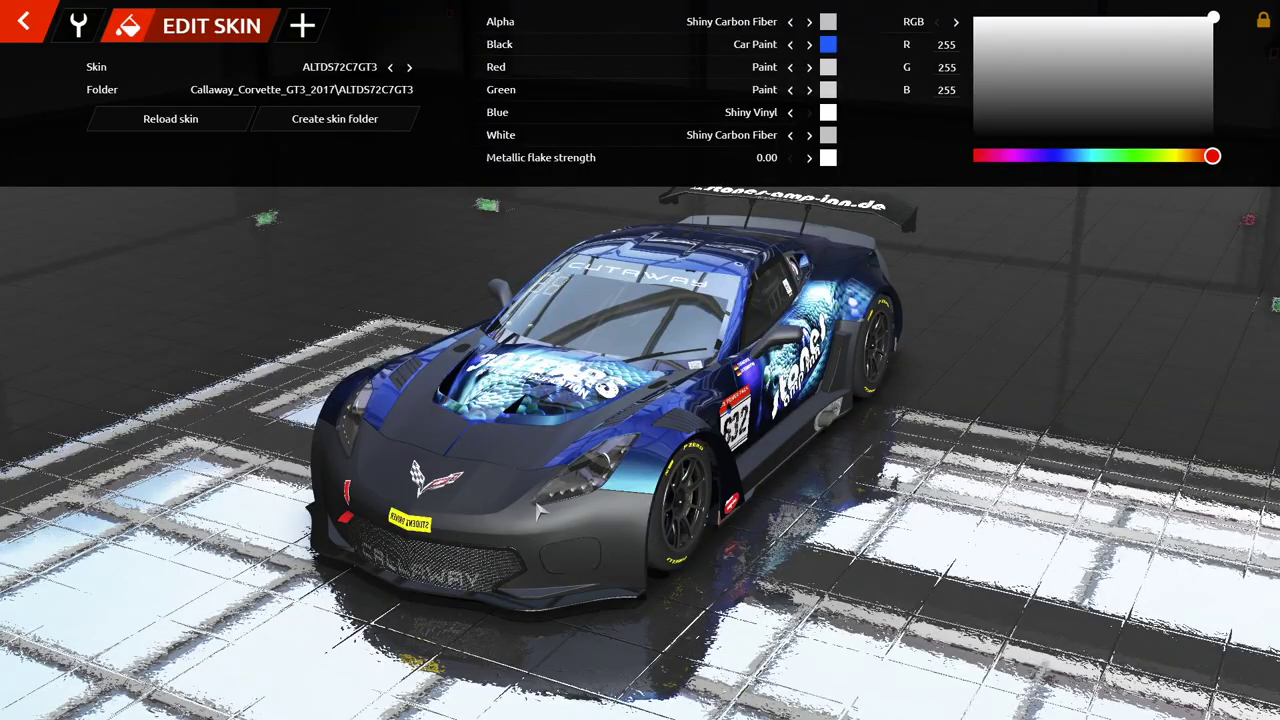
pyautogui.moveTo(540, 510); pyautogui.dragTo(603, 462)
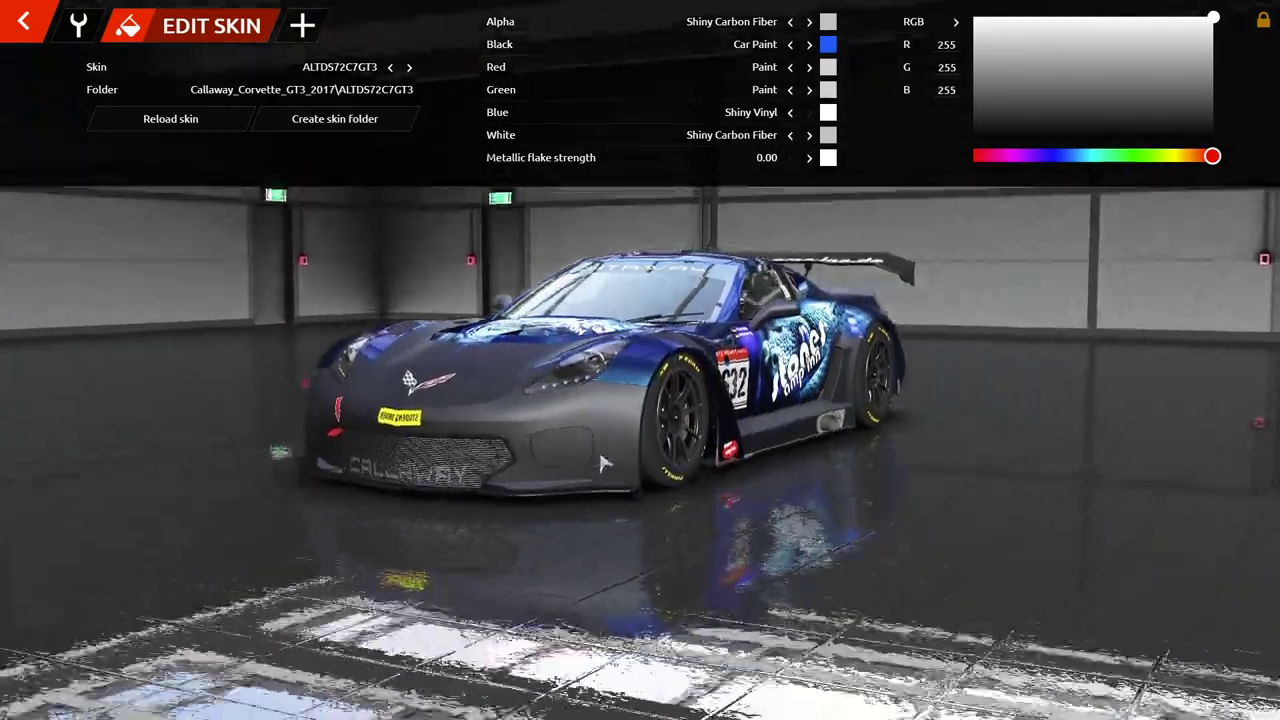